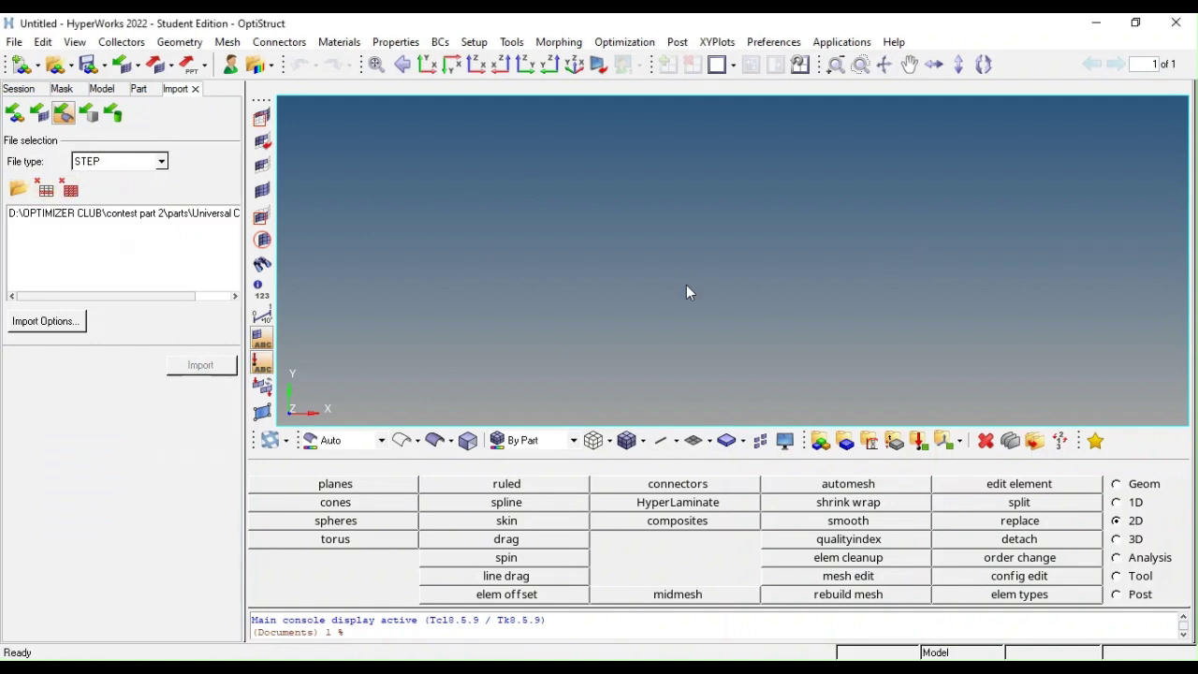
# Tilt the imported universal joint assembly to view it in 3D
pyautogui.keyDown('ctrl'); pyautogui.moveTo(689, 327); pyautogui.dragTo(721, 394); pyautogui.keyUp('ctrl')
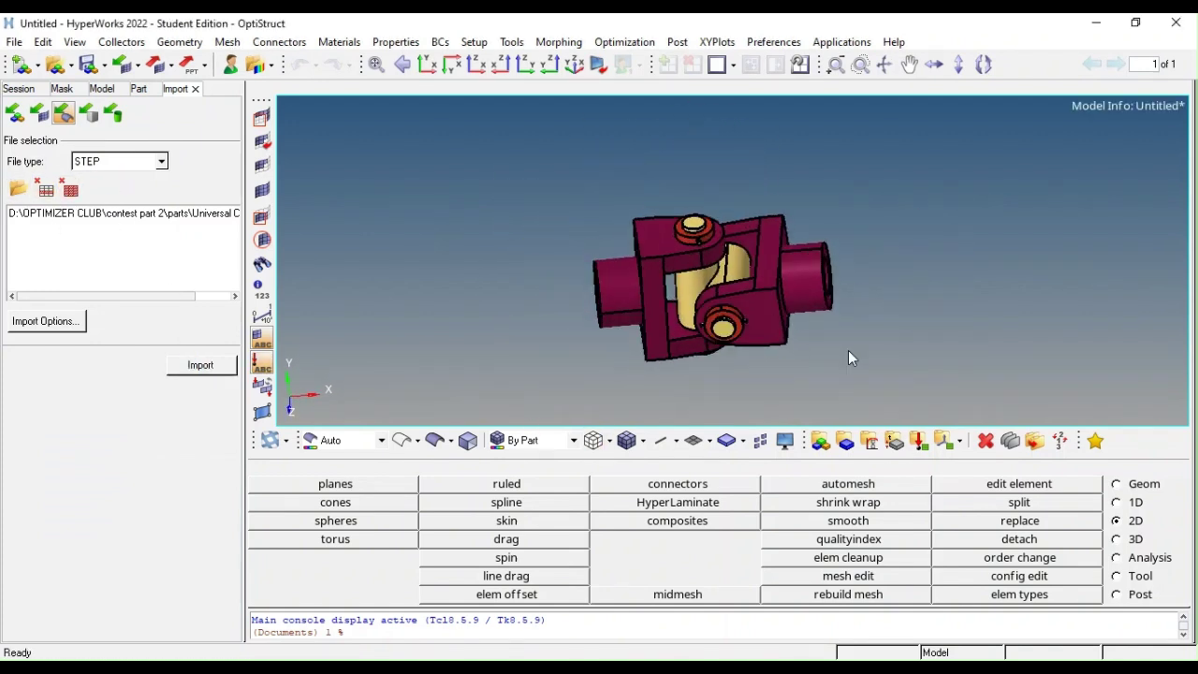
# Delete all displayed solid bodies from the joint model
pyautogui.click(918, 441)
pyautogui.click(394, 485)
pyautogui.click(1140, 568)
pyautogui.click(501, 568)
pyautogui.click(354, 484)
pyautogui.click(348, 519)
pyautogui.click(1089, 484)
pyautogui.click(1140, 594)
pyautogui.scroll(3, 639, 293)
# Delete the stray surface, then show only the Fork part
pyautogui.press('F2')
pyautogui.click(412, 484)
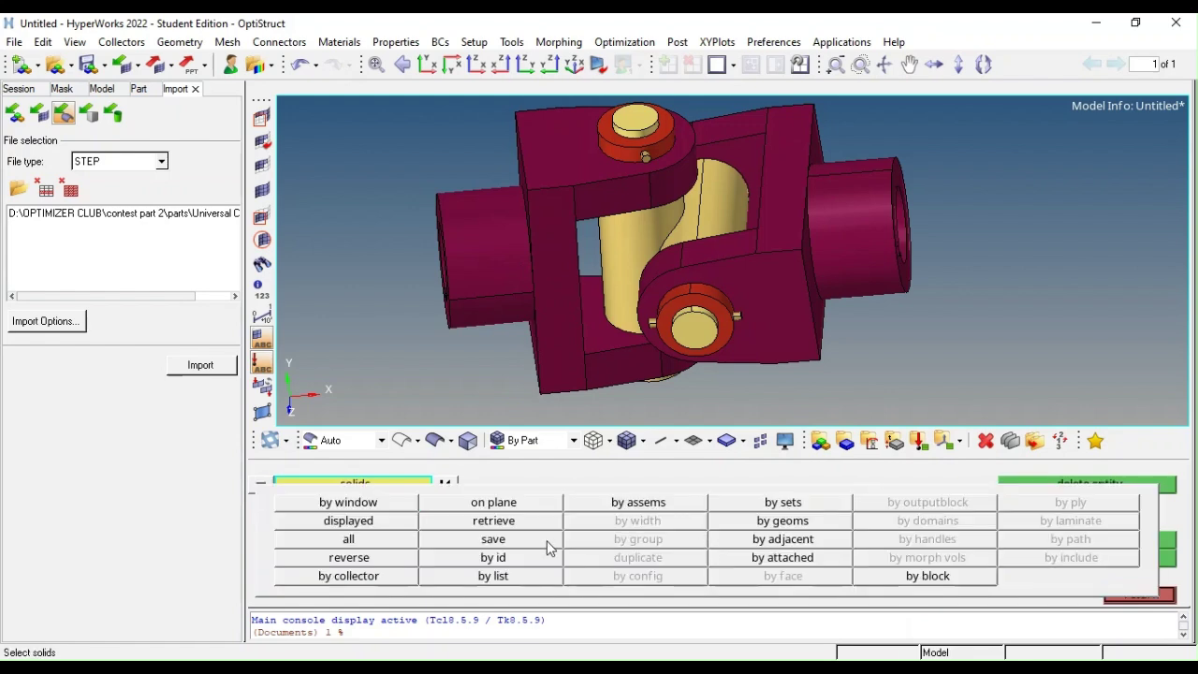
pyautogui.click(261, 484)
pyautogui.click(362, 556)
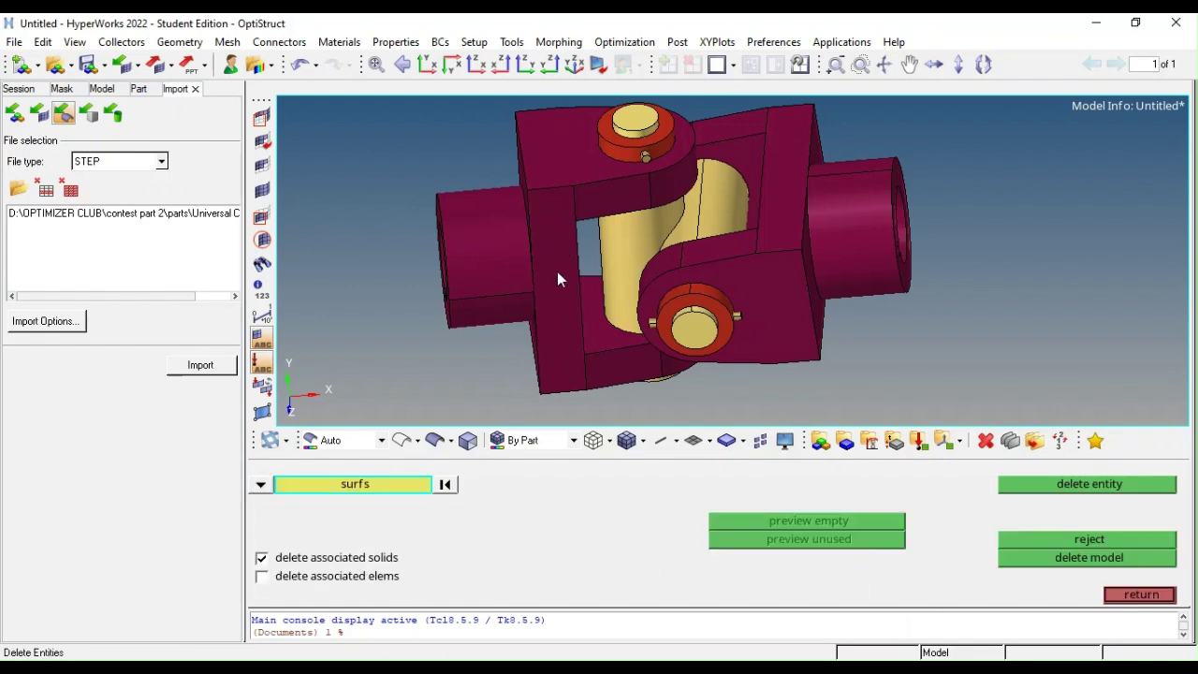
pyautogui.click(557, 272)
pyautogui.click(1052, 486)
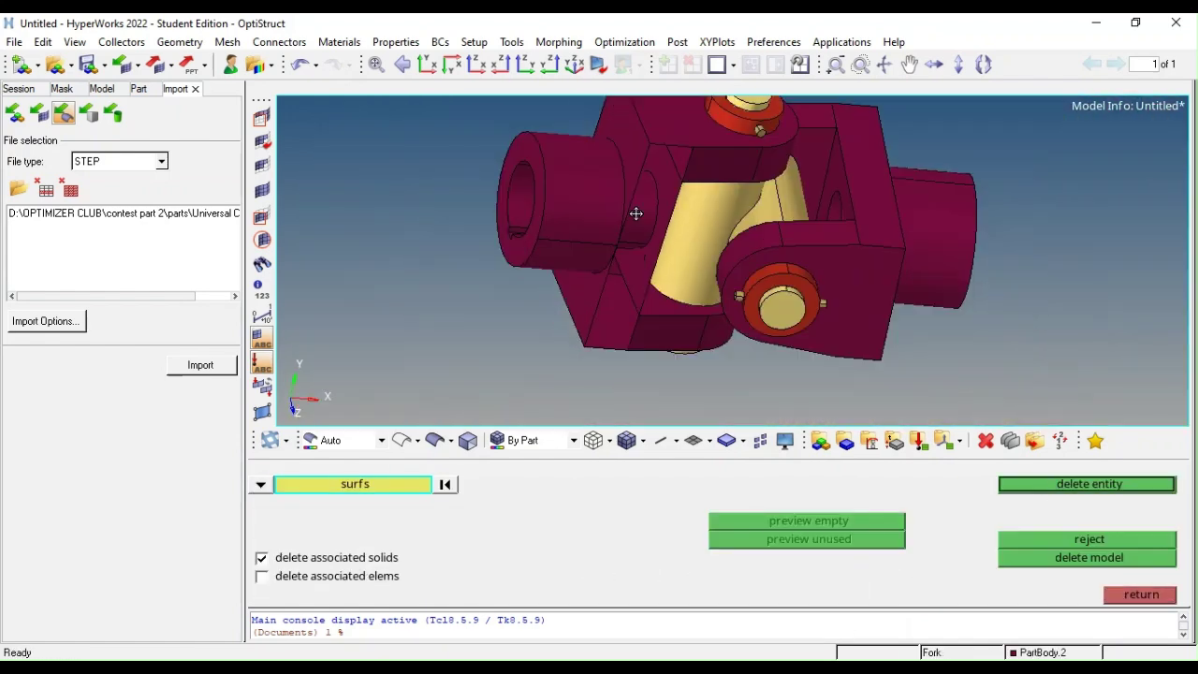
pyautogui.scroll(2, 94, 225)
pyautogui.click(76, 165)
pyautogui.click(87, 297)
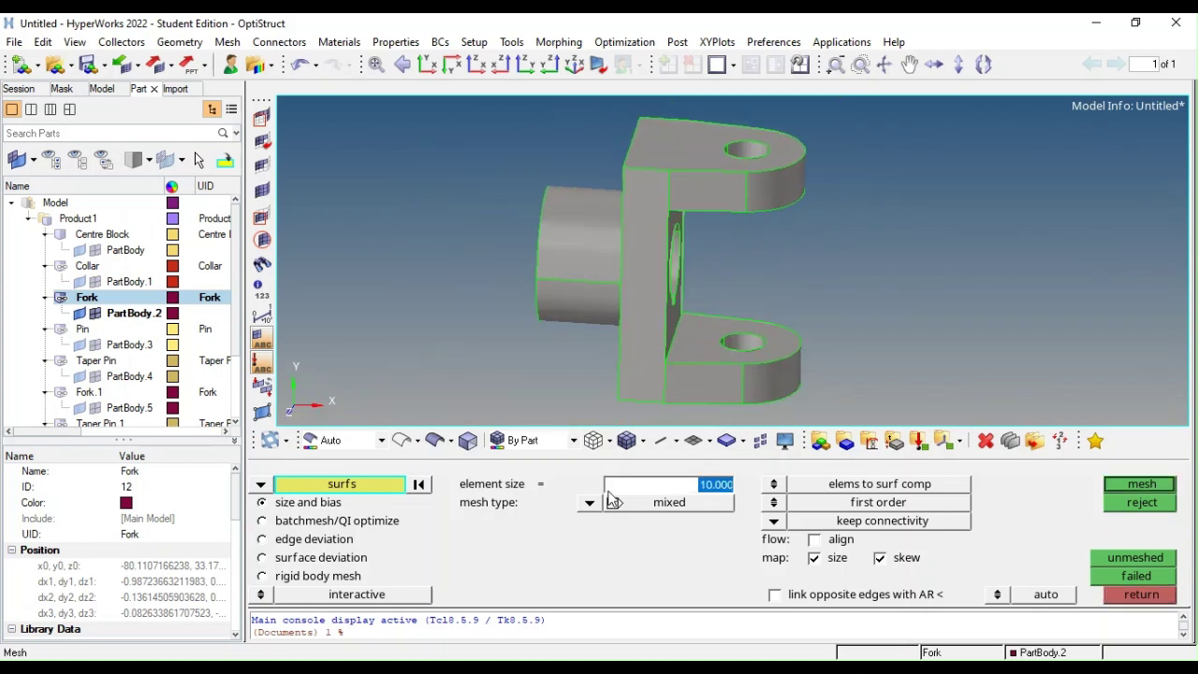
# Mesh the Fork's top face with mixed elements and check its quality
pyautogui.click(588, 503)
pyautogui.click(585, 533)
pyautogui.click(715, 202)
pyautogui.scroll(3, 715, 202)
pyautogui.middleClick(715, 202)
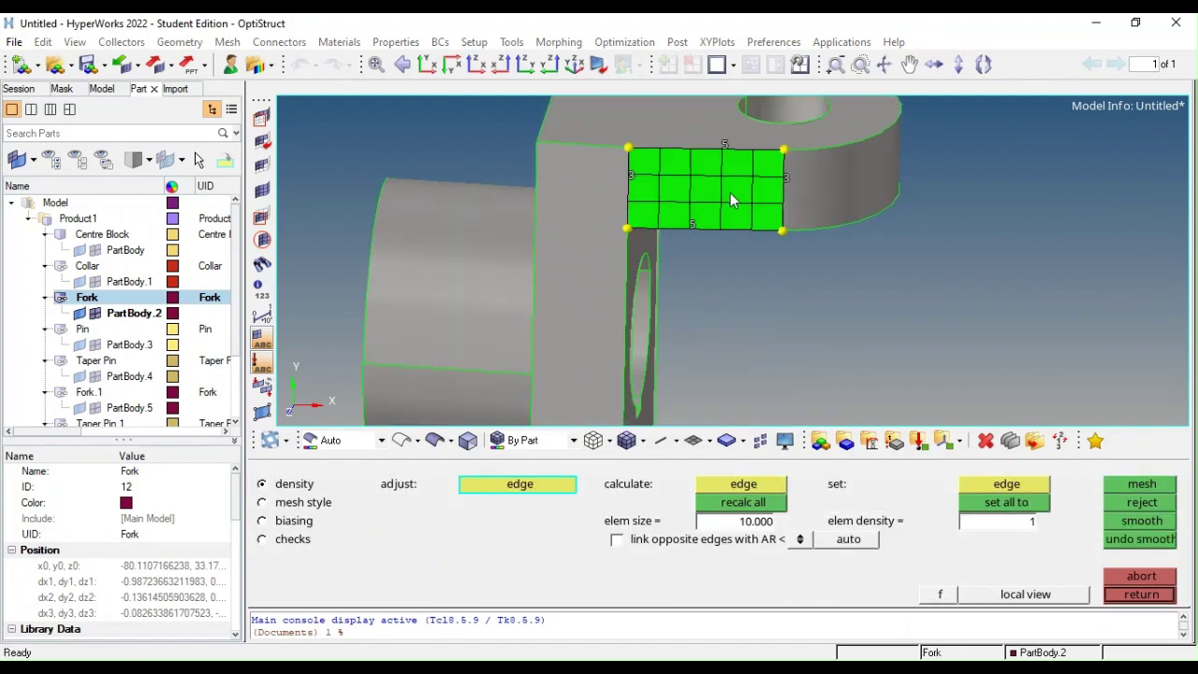
pyautogui.click(281, 542)
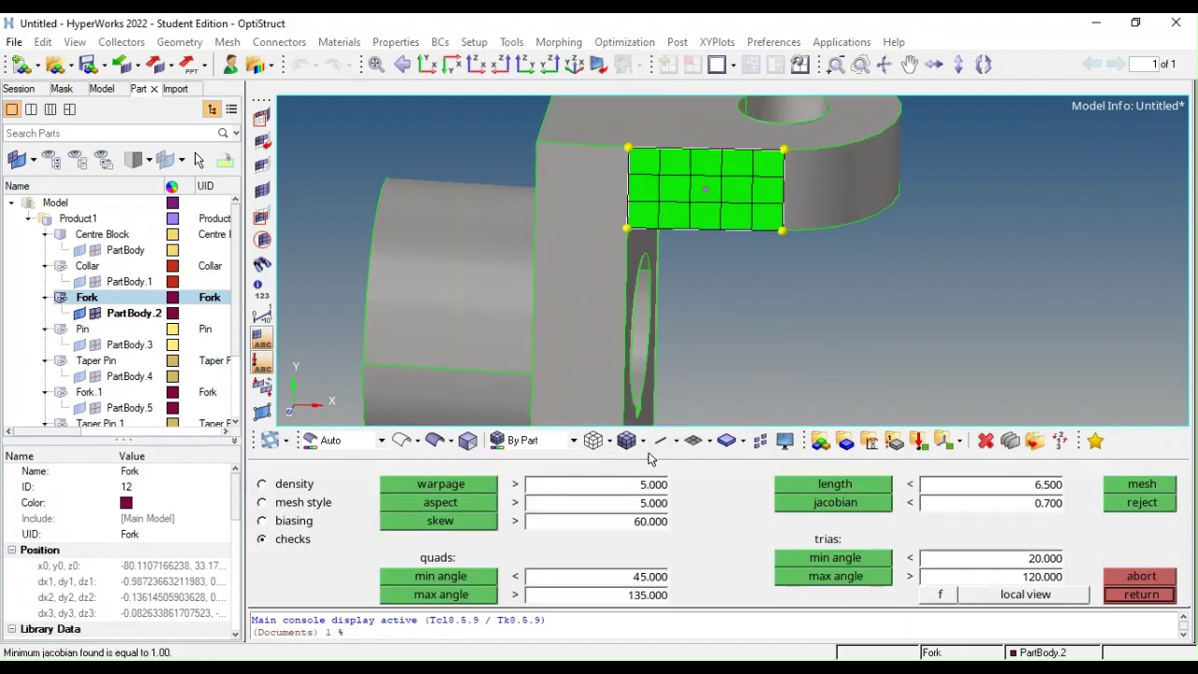
pyautogui.click(262, 484)
pyautogui.middleClick(675, 215)
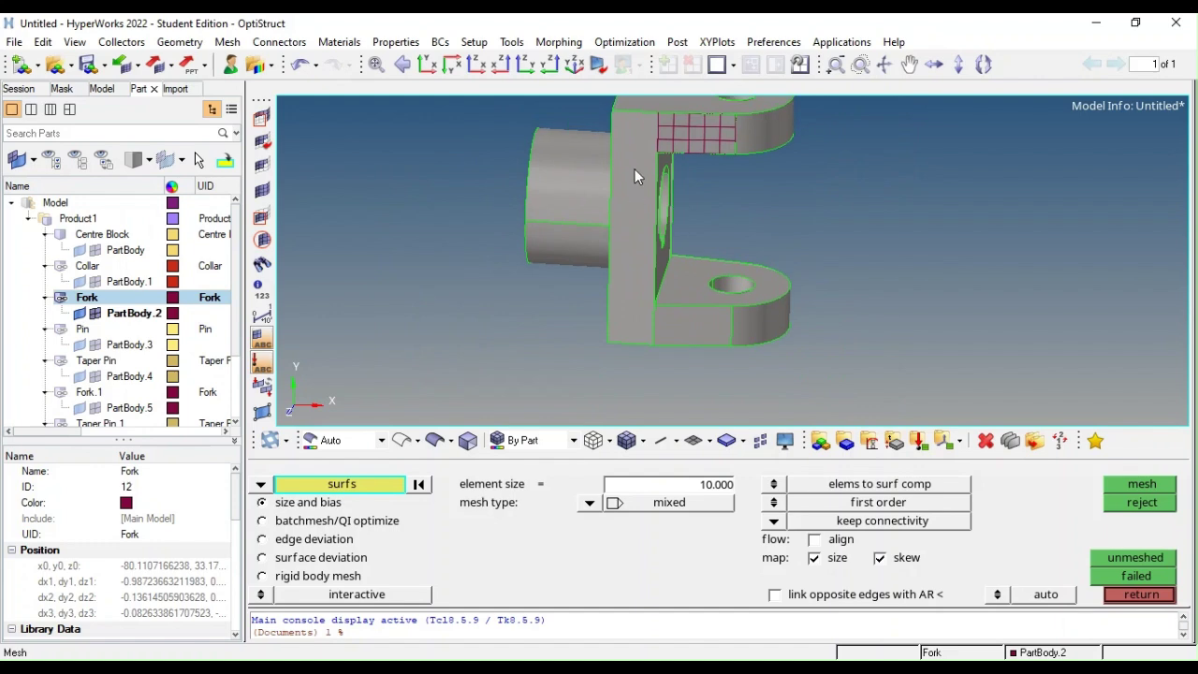
# Mesh the Fork's vertical face and lower face
pyautogui.click(638, 185)
pyautogui.middleClick(653, 239)
pyautogui.scroll(2, 653, 239)
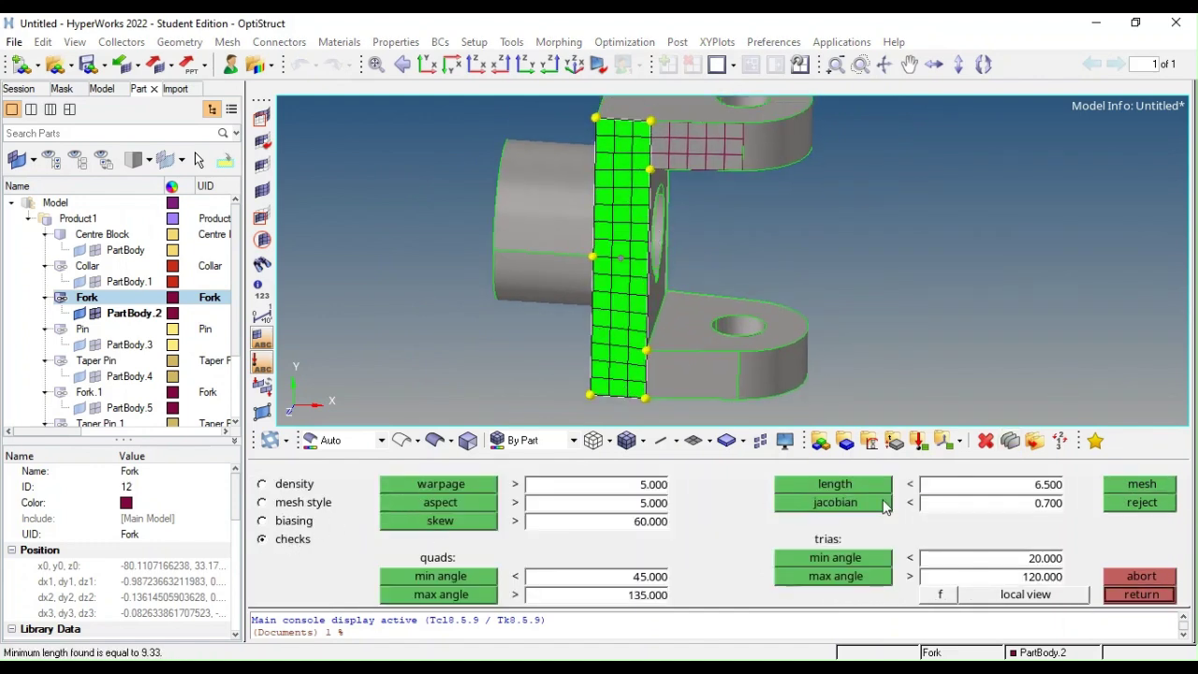
pyautogui.middleClick(749, 325)
pyautogui.scroll(2, 611, 361)
pyautogui.click(611, 362)
pyautogui.middleClick(625, 352)
pyautogui.moveTo(625, 352)
pyautogui.keyDown('ctrl'); pyautogui.mouseDown()
pyautogui.moveTo(602, 332)
pyautogui.moveTo(524, 393)
pyautogui.moveTo(574, 350)
pyautogui.mouseUp(); pyautogui.keyUp('ctrl')
# Mesh the lower cylindrical face, checking its quality, and the side face
pyautogui.click(611, 337)
pyautogui.middleClick(602, 332)
pyautogui.click(263, 540)
pyautogui.click(262, 483)
pyautogui.middleClick(562, 374)
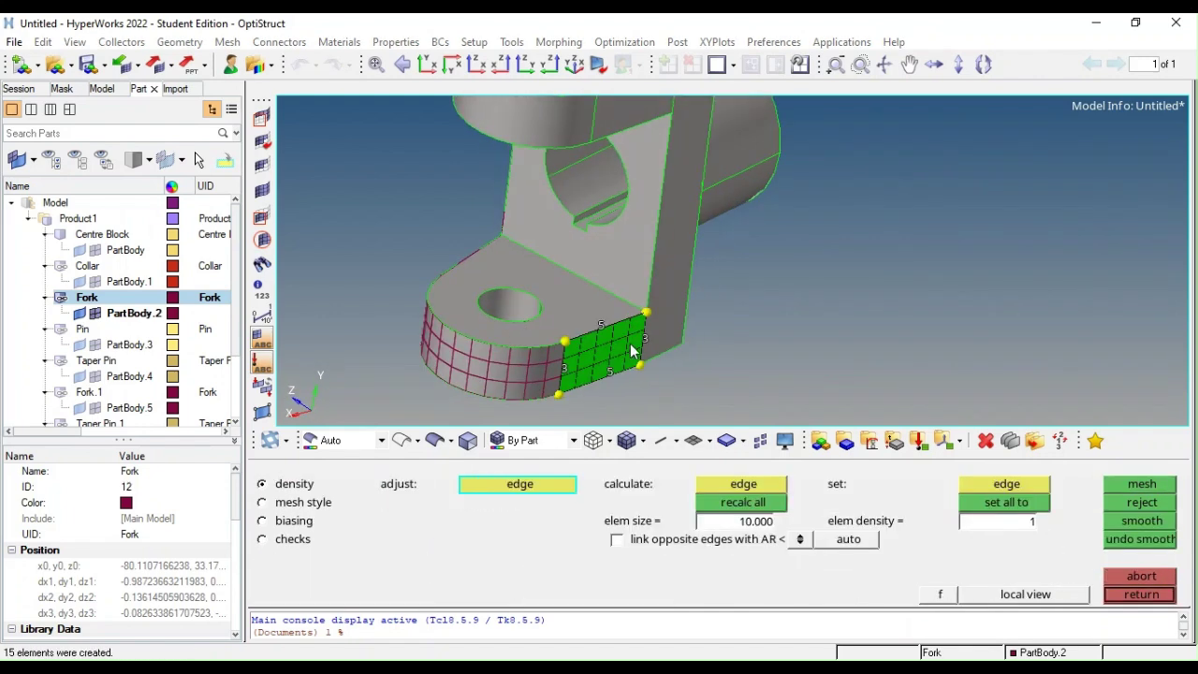
pyautogui.click(588, 353)
pyautogui.middleClick(601, 280)
# Mesh the top face with the hole and check the plate mesh quality
pyautogui.keyDown('ctrl'); pyautogui.moveTo(601, 280); pyautogui.dragTo(688, 323); pyautogui.keyUp('ctrl')
pyautogui.click(693, 318)
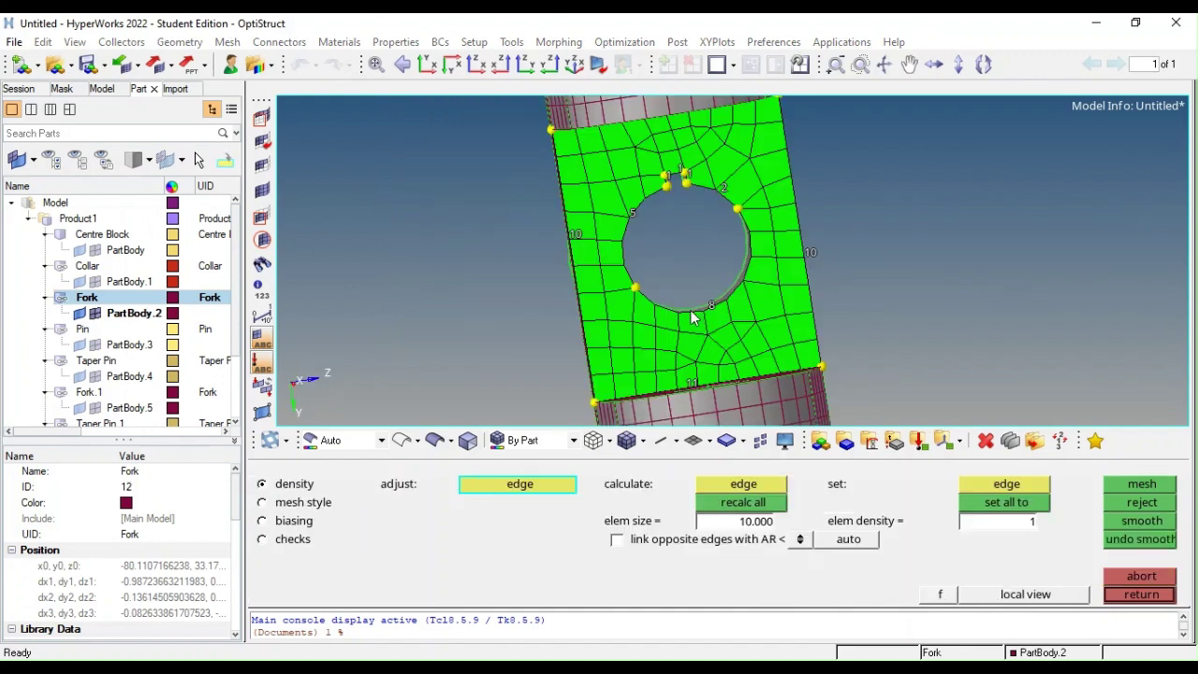
pyautogui.middleClick(704, 238)
pyautogui.click(740, 595)
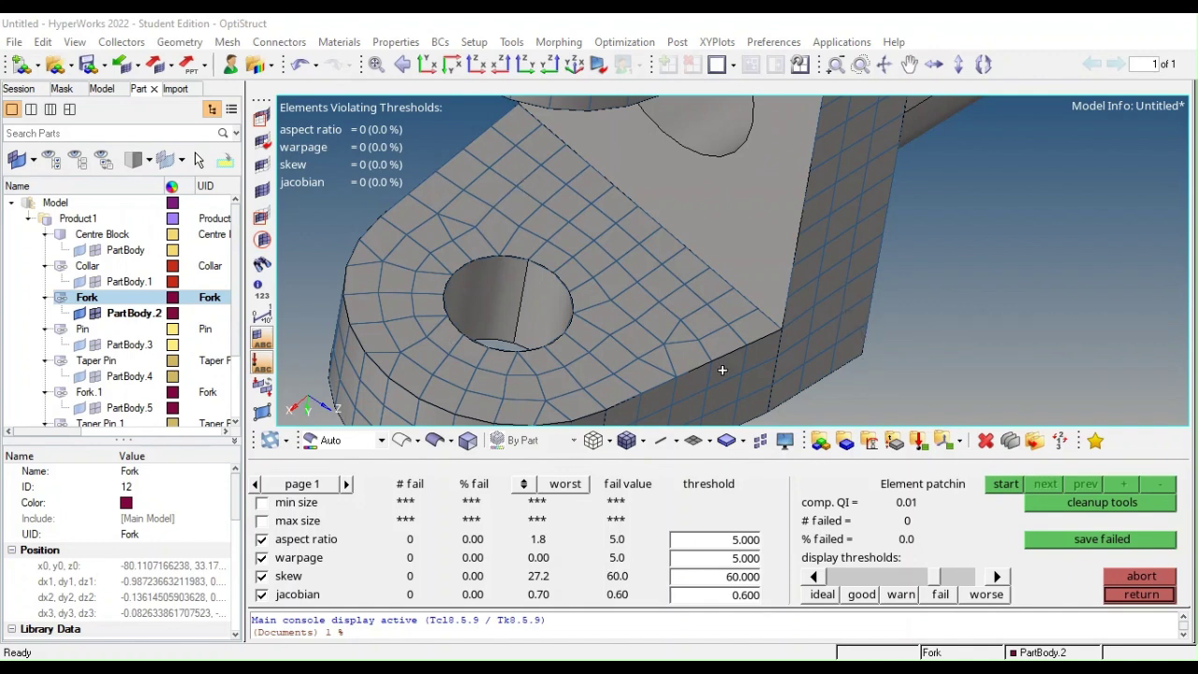
# Review the first failed element patch, then remesh the Fork's flat holed plate
pyautogui.click(1007, 484)
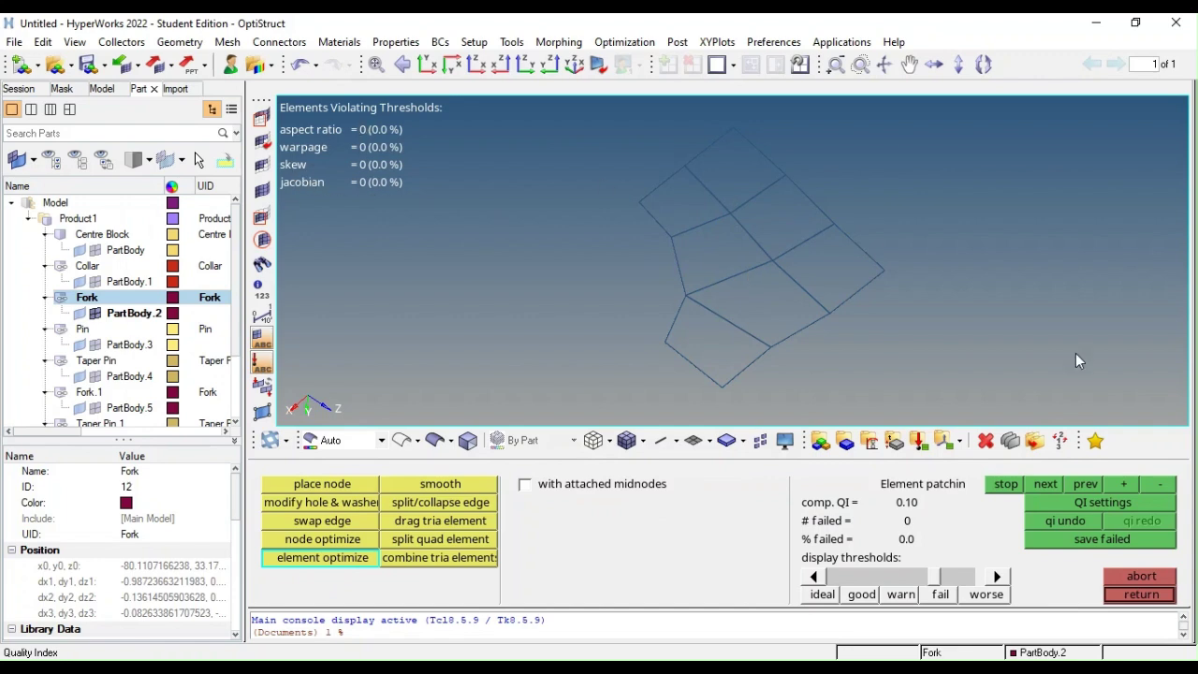
pyautogui.click(1133, 575)
pyautogui.click(797, 484)
pyautogui.keyDown('ctrl'); pyautogui.moveTo(715, 265); pyautogui.dragTo(802, 276); pyautogui.keyUp('ctrl')
pyautogui.click(767, 257)
pyautogui.middleClick(768, 256)
pyautogui.moveTo(693, 147)
pyautogui.keyDown('ctrl'); pyautogui.mouseDown()
pyautogui.moveTo(569, 293)
pyautogui.moveTo(655, 309)
pyautogui.mouseUp(); pyautogui.keyUp('ctrl')
# Highlight jacobian failures and raise the hole-edge densities until the plate mesh passes
pyautogui.click(262, 539)
pyautogui.click(440, 521)
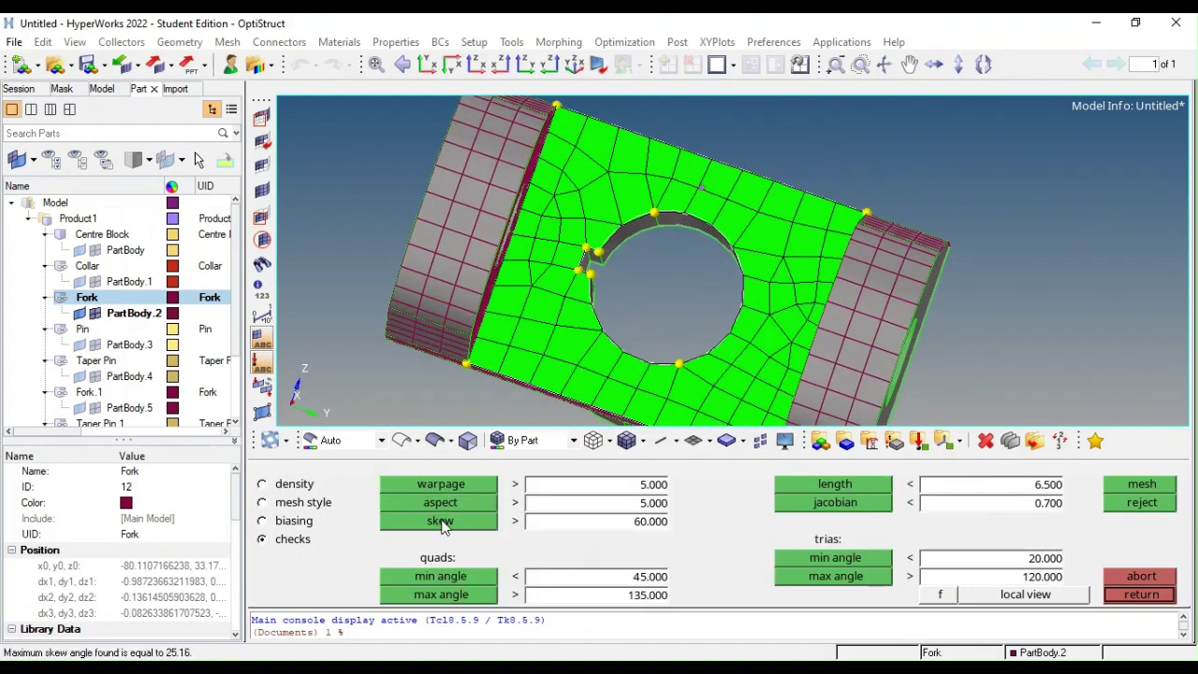
pyautogui.click(835, 503)
pyautogui.click(262, 483)
pyautogui.keyDown('ctrl'); pyautogui.moveTo(692, 318); pyautogui.dragTo(733, 271); pyautogui.keyUp('ctrl')
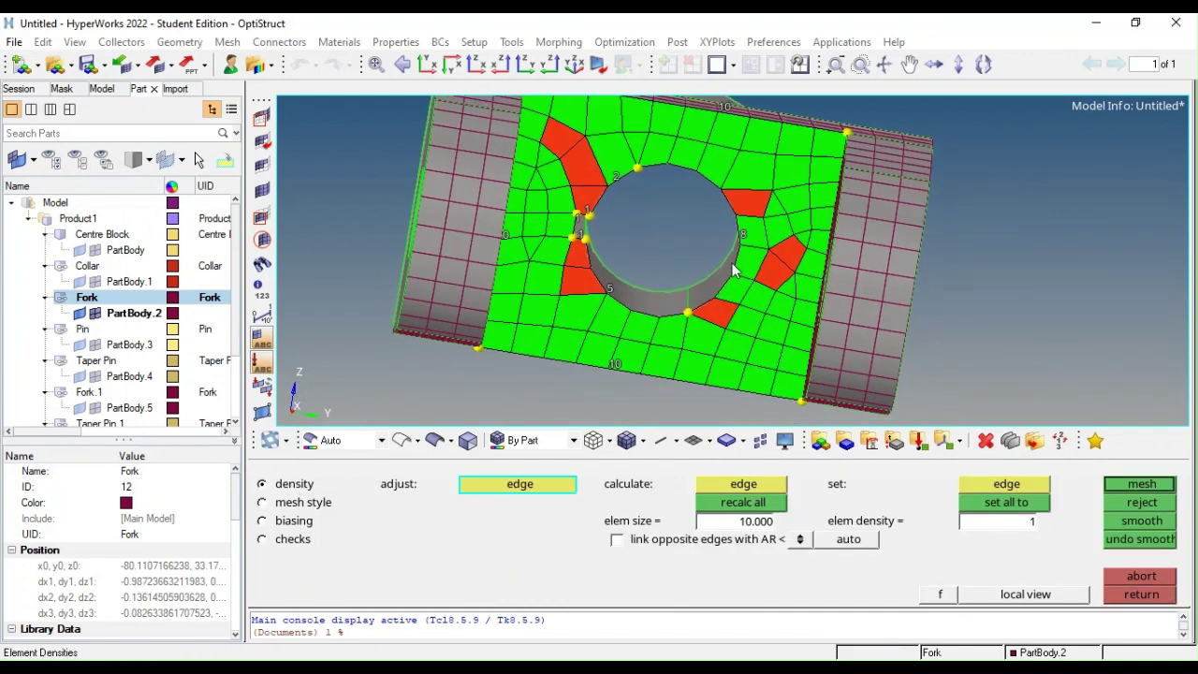
pyautogui.click(607, 292)
pyautogui.click(739, 236)
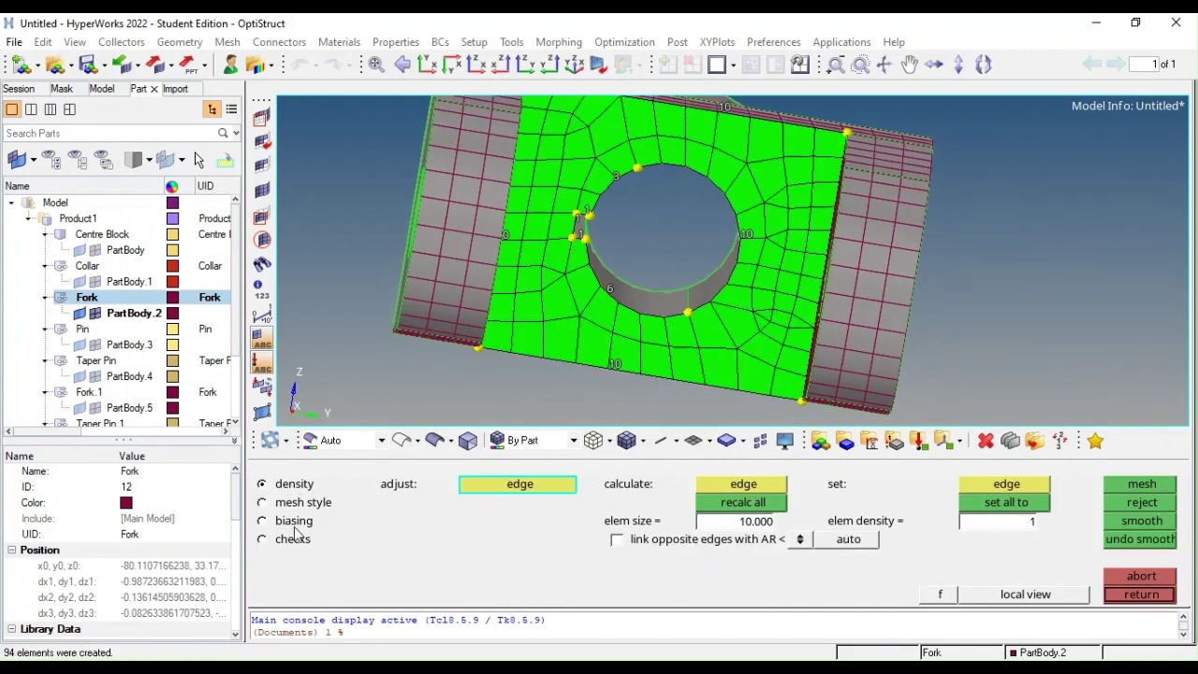
pyautogui.click(262, 539)
pyautogui.click(416, 526)
pyautogui.click(262, 483)
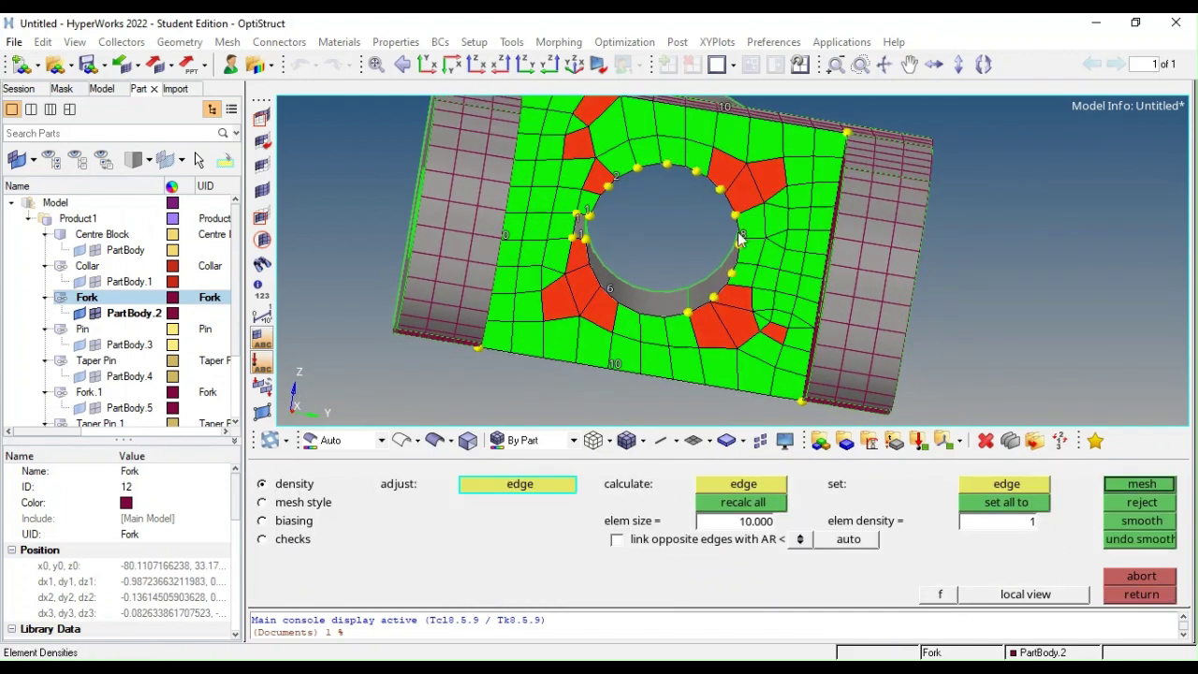
pyautogui.click(1142, 594)
# Mesh the Fork's other plate
pyautogui.moveTo(795, 283)
pyautogui.keyDown('ctrl'); pyautogui.mouseDown()
pyautogui.moveTo(770, 310)
pyautogui.moveTo(824, 337)
pyautogui.moveTo(787, 269)
pyautogui.mouseUp(); pyautogui.keyUp('ctrl')
pyautogui.click(788, 269)
pyautogui.middleClick(788, 268)
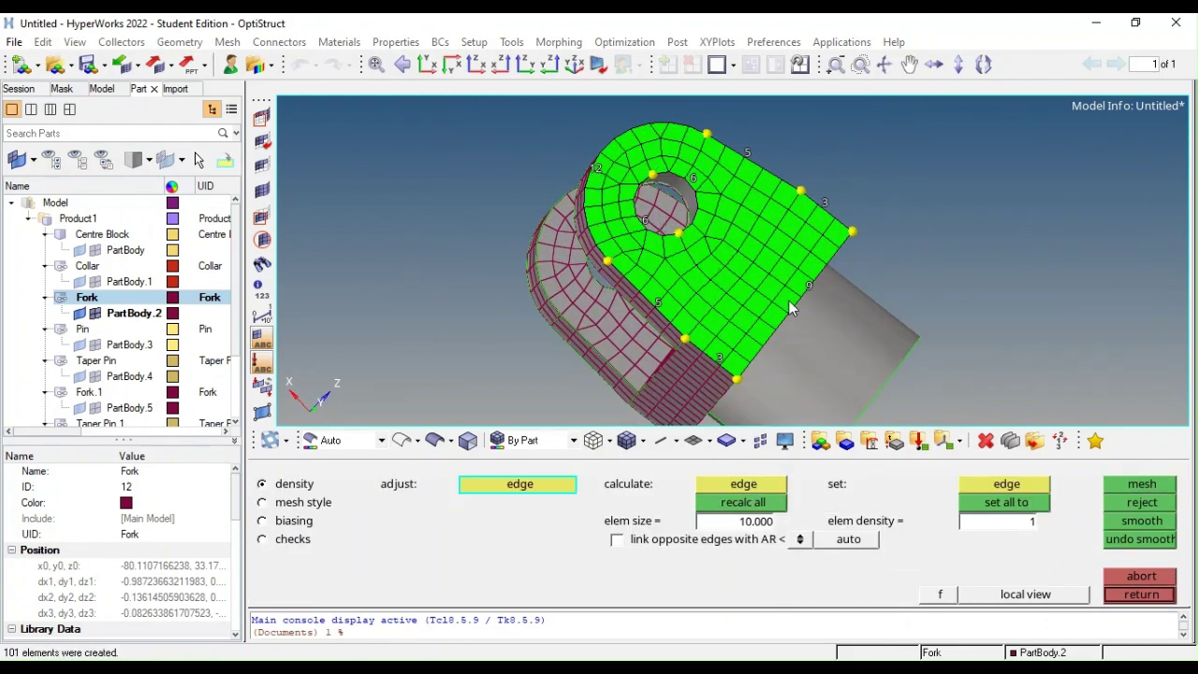
pyautogui.middleClick(851, 234)
# Mesh the cylindrical boss surfaces, checking their quality
pyautogui.keyDown('ctrl'); pyautogui.moveTo(851, 234); pyautogui.dragTo(760, 237); pyautogui.keyUp('ctrl')
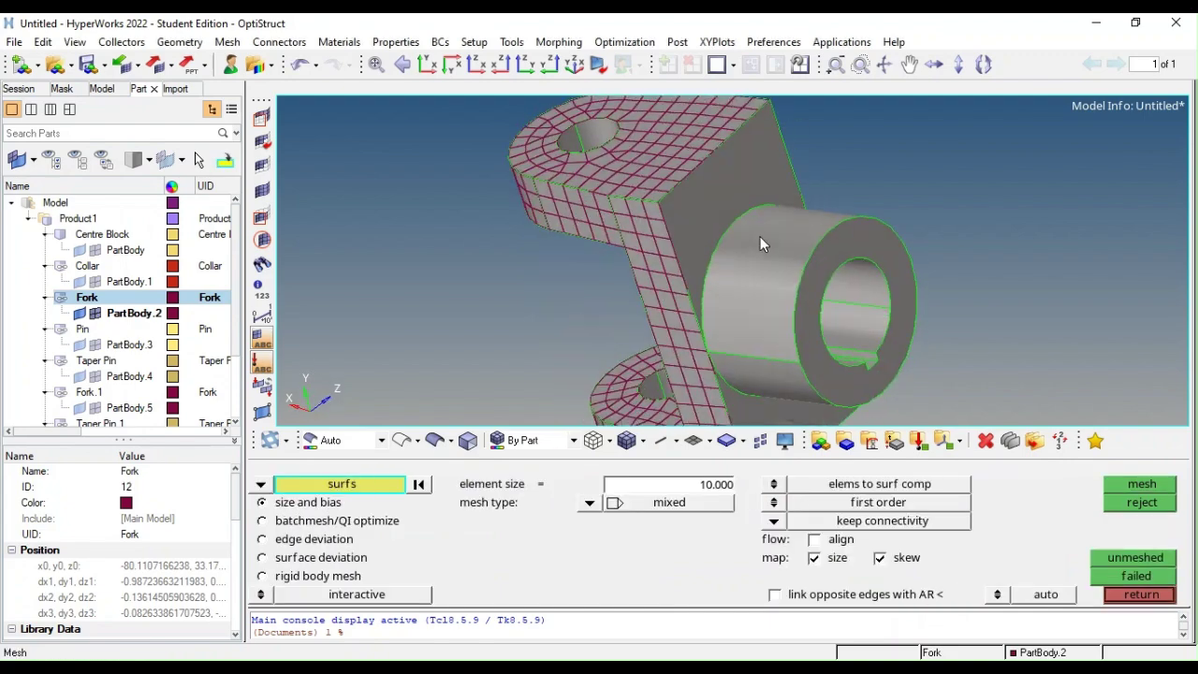
pyautogui.click(725, 196)
pyautogui.middleClick(723, 188)
pyautogui.keyDown('ctrl'); pyautogui.moveTo(723, 188); pyautogui.dragTo(674, 224); pyautogui.keyUp('ctrl')
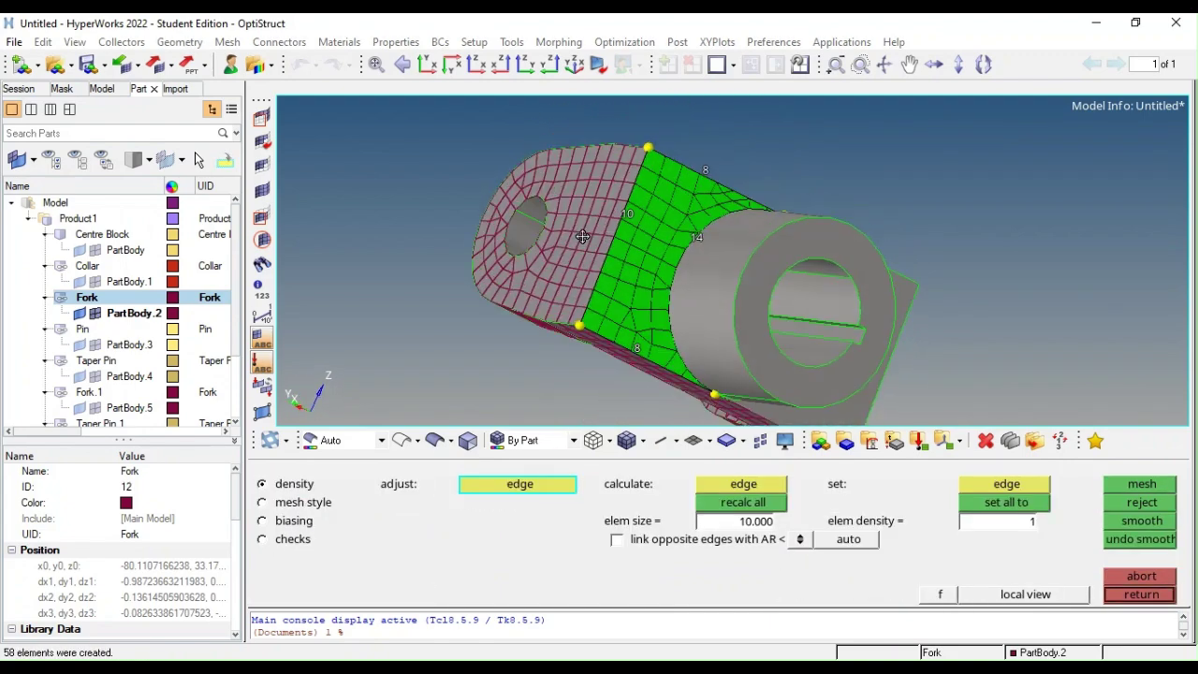
pyautogui.click(262, 540)
pyautogui.middleClick(767, 330)
pyautogui.moveTo(767, 329)
pyautogui.keyDown('ctrl'); pyautogui.mouseDown()
pyautogui.moveTo(623, 217)
pyautogui.moveTo(764, 277)
pyautogui.mouseUp(); pyautogui.keyUp('ctrl')
pyautogui.click(624, 216)
pyautogui.middleClick(624, 216)
pyautogui.middleClick(617, 196)
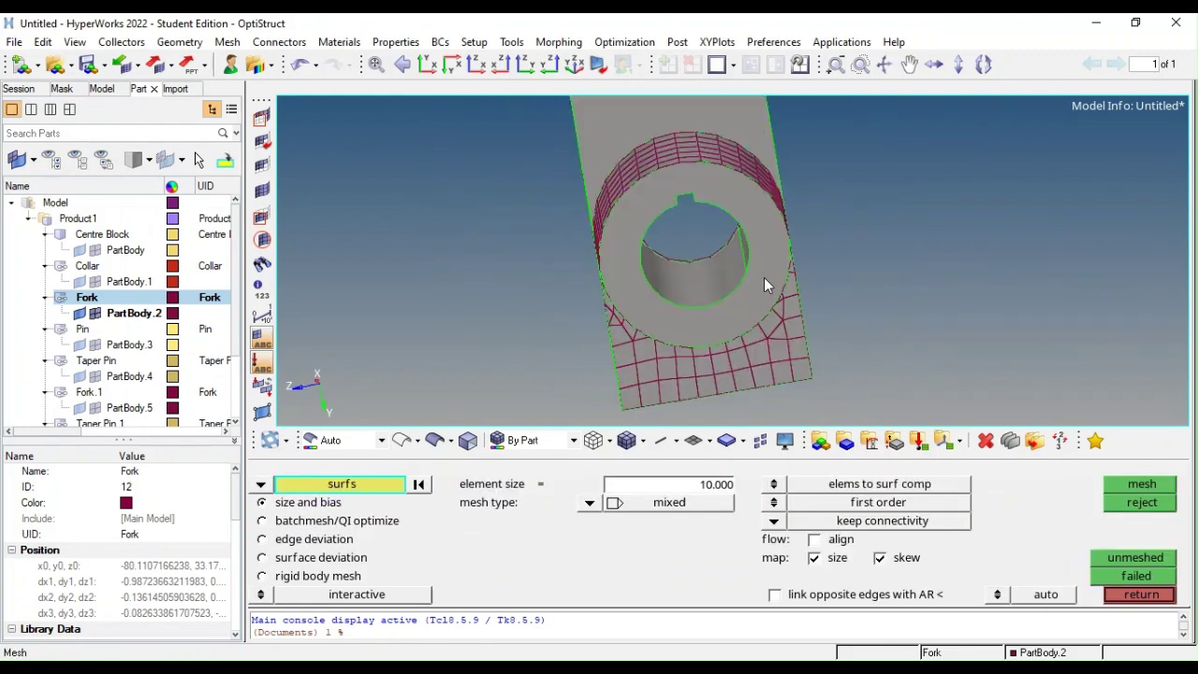
# Mesh the boss's ring face and check its quality
pyautogui.click(764, 277)
pyautogui.click(1121, 487)
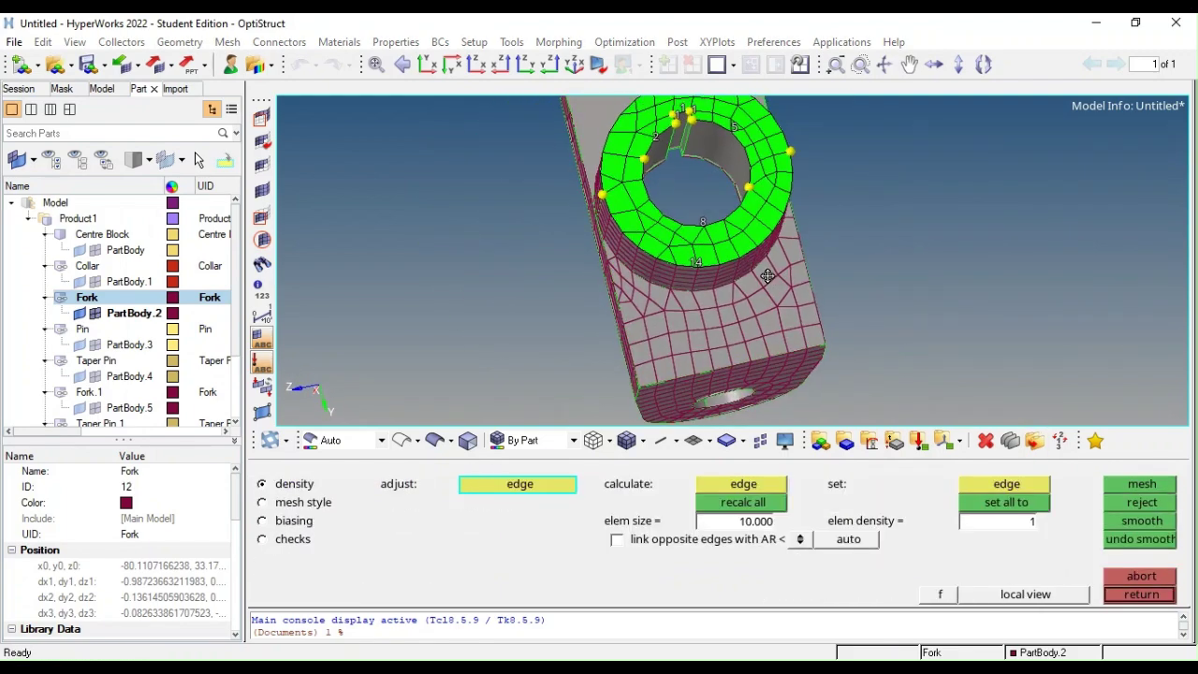
pyautogui.scroll(2, 768, 280)
pyautogui.keyDown('ctrl'); pyautogui.moveTo(686, 82); pyautogui.dragTo(649, 145, button='right'); pyautogui.keyUp('ctrl')
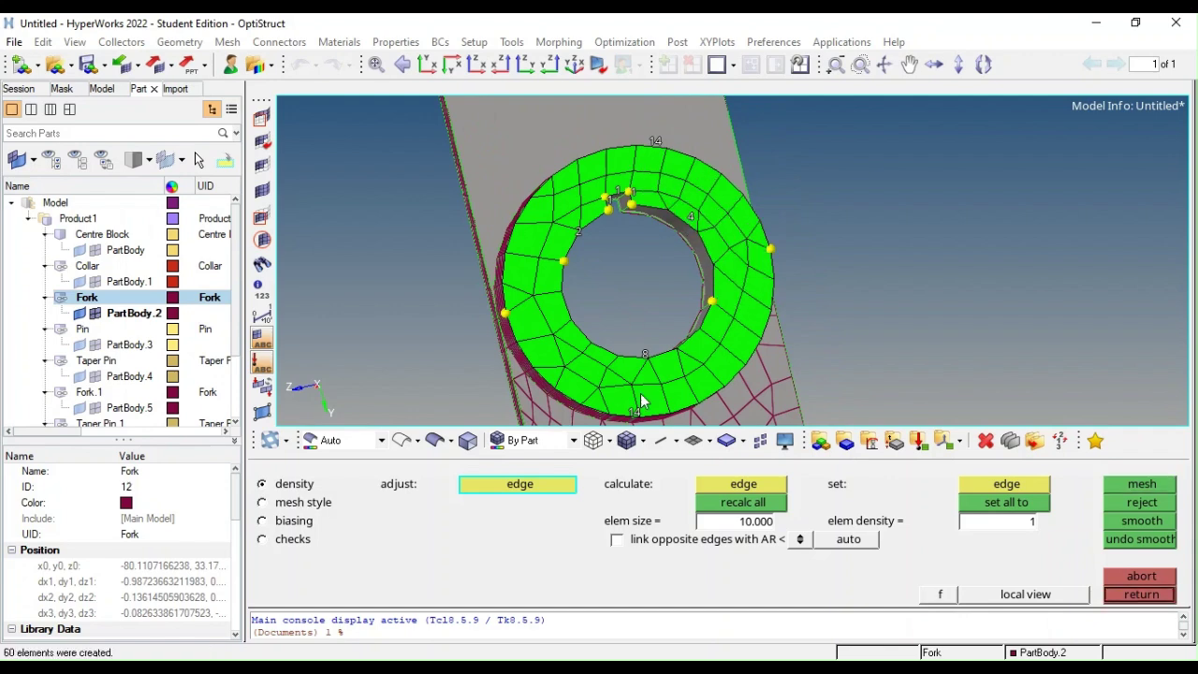
pyautogui.click(263, 540)
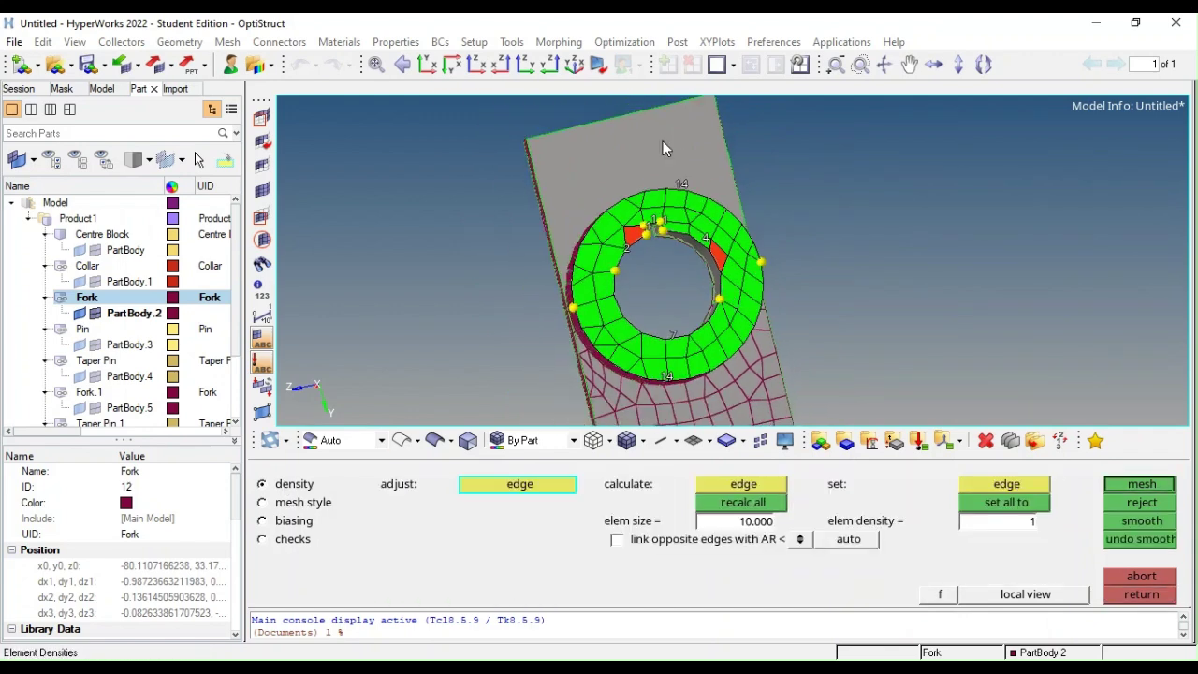
pyautogui.middleClick(697, 164)
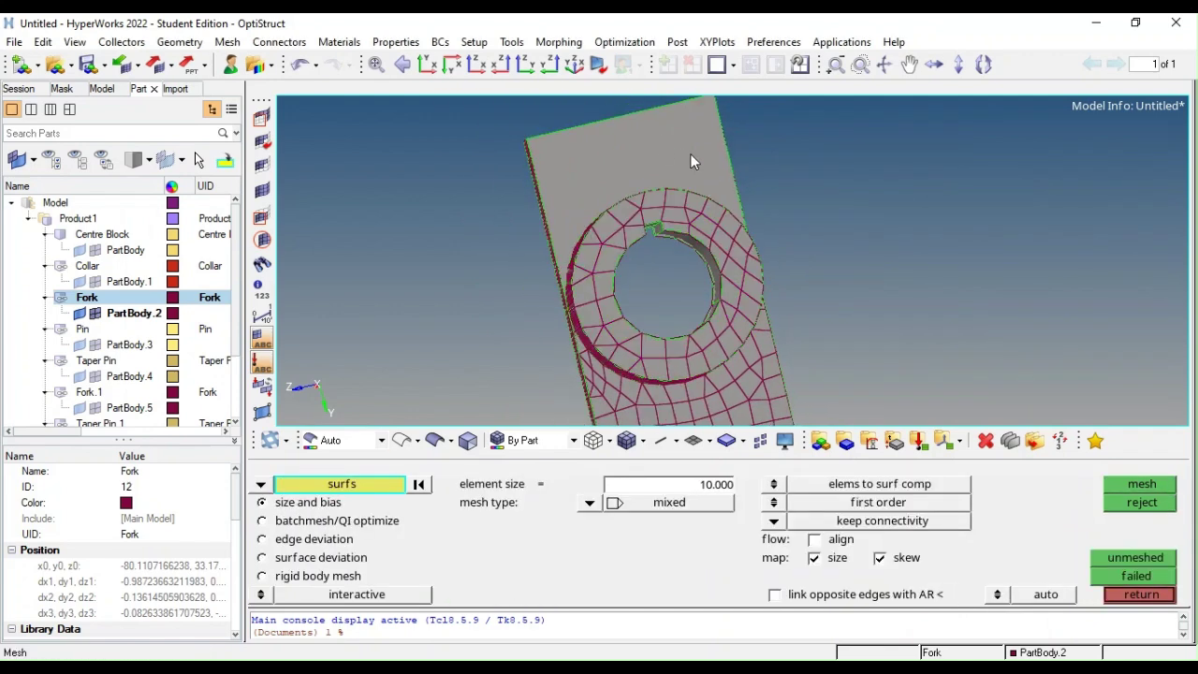
# Mesh the remaining adjacent and top Fork faces
pyautogui.click(1131, 482)
pyautogui.moveTo(712, 281)
pyautogui.keyDown('ctrl'); pyautogui.mouseDown()
pyautogui.moveTo(618, 170)
pyautogui.moveTo(823, 183)
pyautogui.mouseUp(); pyautogui.keyUp('ctrl')
pyautogui.middleClick(618, 171)
pyautogui.click(617, 170)
pyautogui.middleClick(617, 171)
pyautogui.middleClick(730, 178)
pyautogui.middleClick(823, 184)
pyautogui.middleClick(731, 220)
pyautogui.scroll(3, 731, 220)
pyautogui.scroll(3, 727, 209)
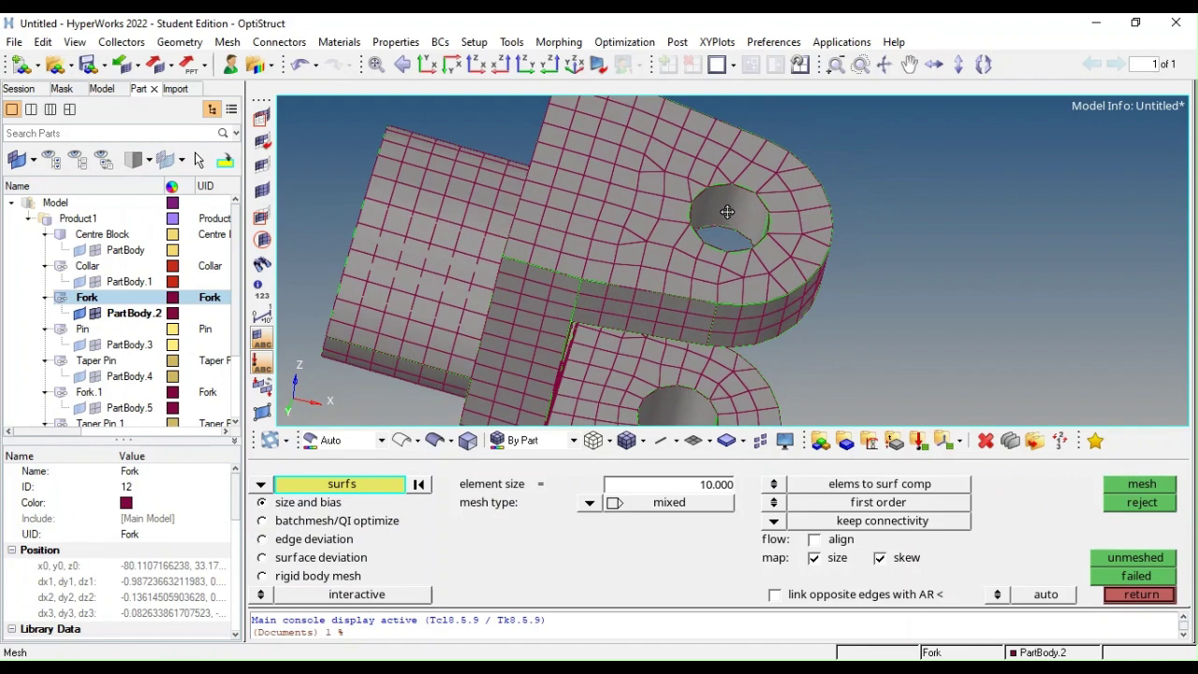
pyautogui.scroll(3, 690, 208)
pyautogui.middleClick(712, 198)
# Run the quality index on the Fork mesh and step to the 27 failed elements
pyautogui.press('F12')
pyautogui.press('f')
pyautogui.click(1138, 595)
pyautogui.click(848, 540)
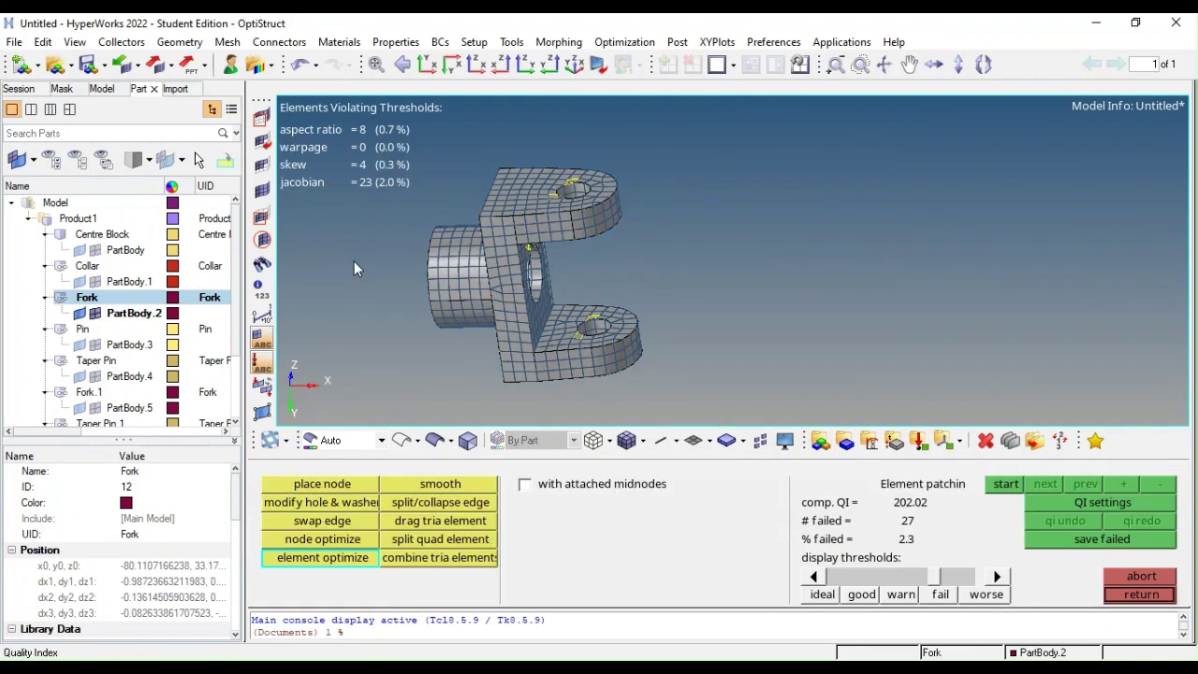
pyautogui.click(1006, 485)
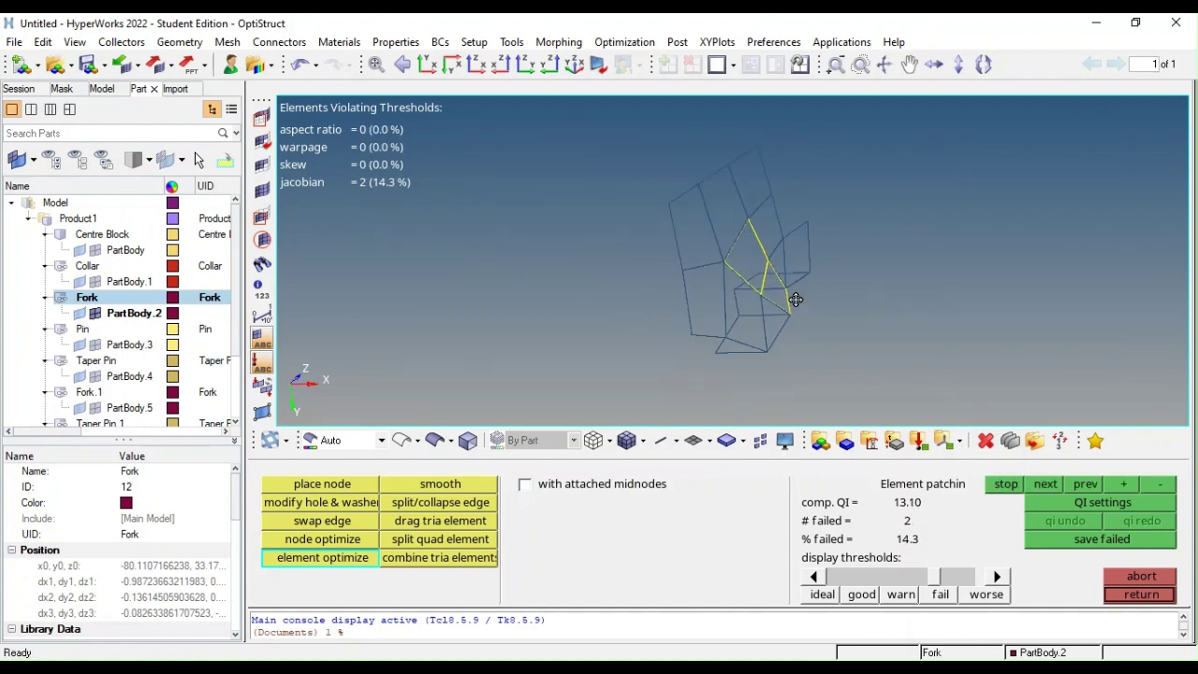
# Isolate the Collar part and mesh its ring face with adjusted edge densities
pyautogui.middleClick(741, 206)
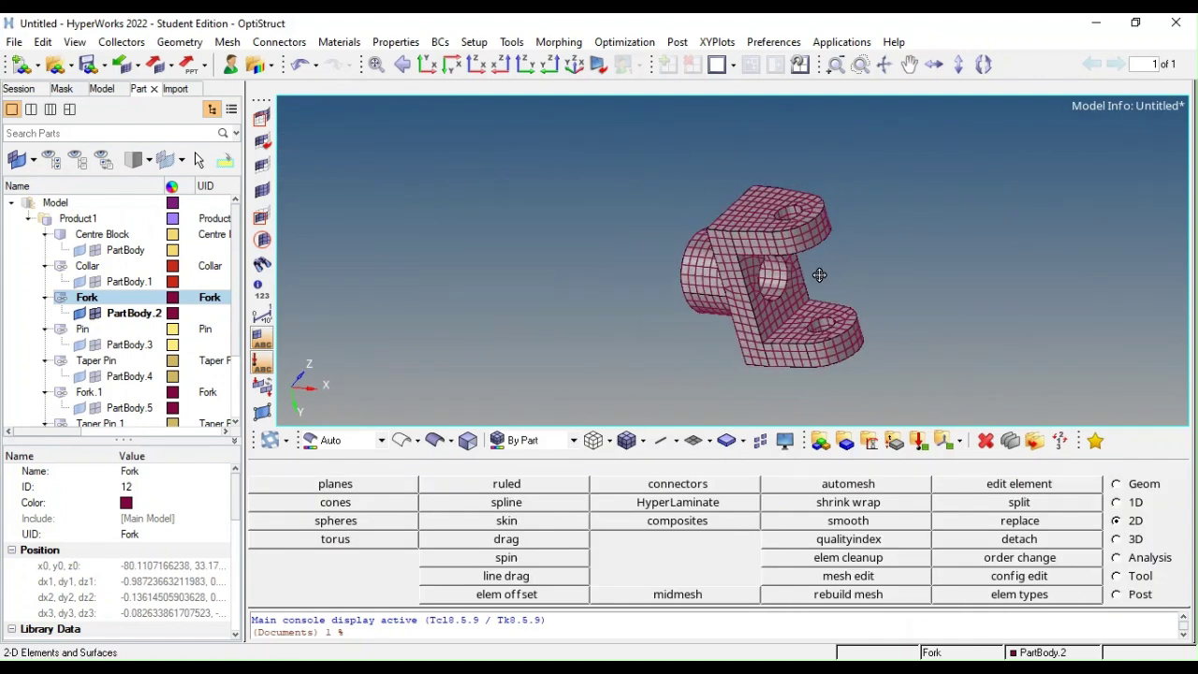
pyautogui.click(78, 159)
pyautogui.click(89, 266)
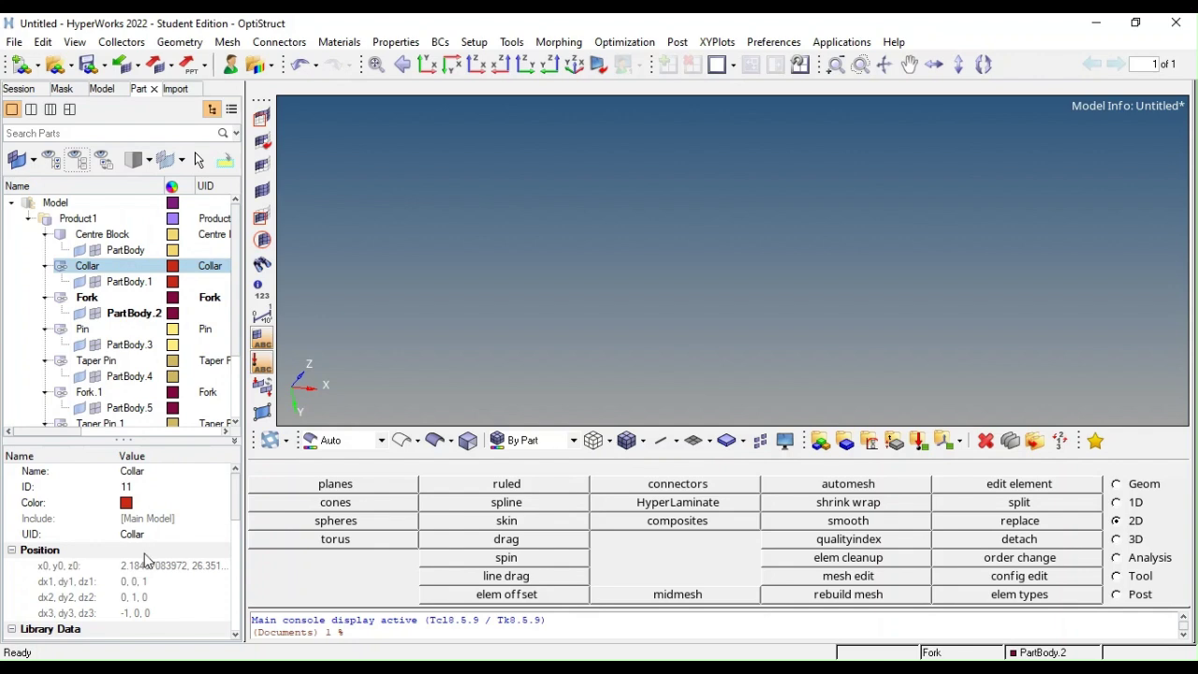
pyautogui.press('F12')
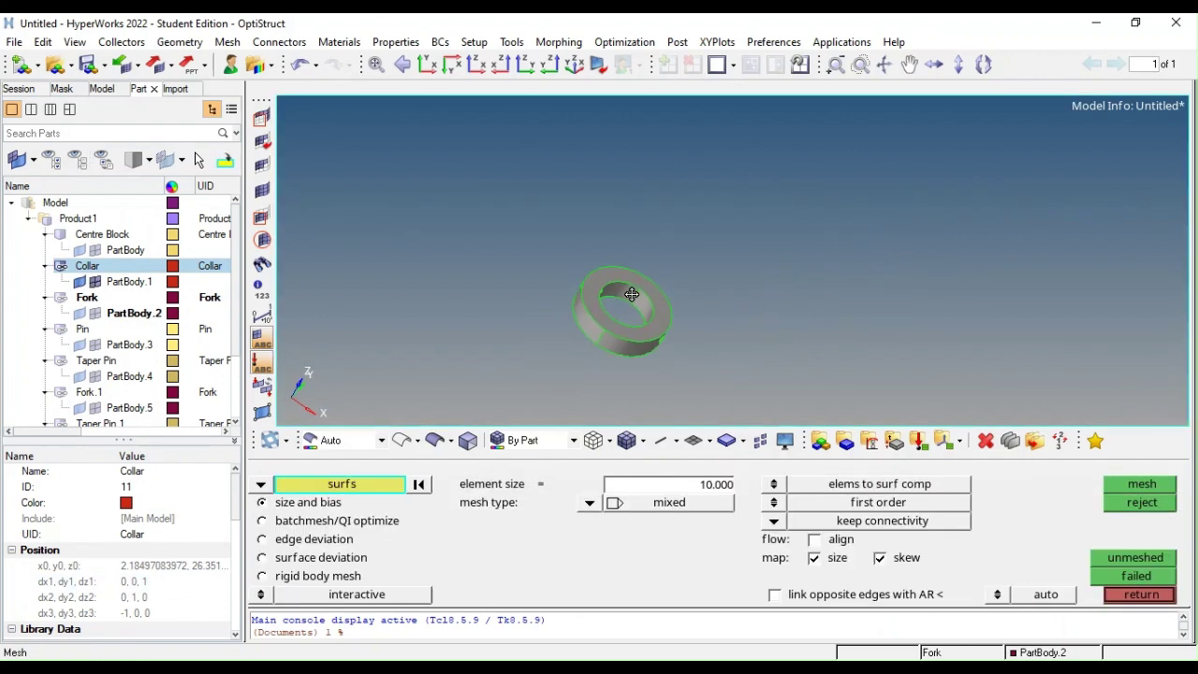
pyautogui.click(662, 341)
pyautogui.middleClick(662, 340)
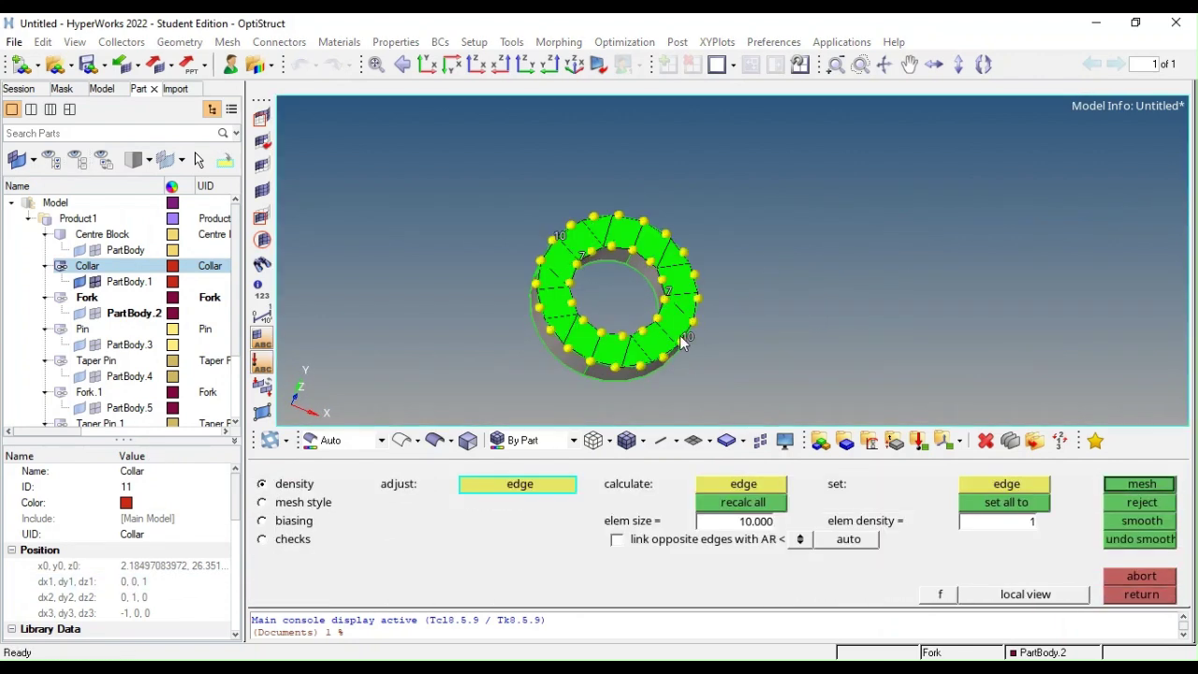
pyautogui.keyDown('ctrl'); pyautogui.moveTo(679, 335); pyautogui.dragTo(659, 309); pyautogui.keyUp('ctrl')
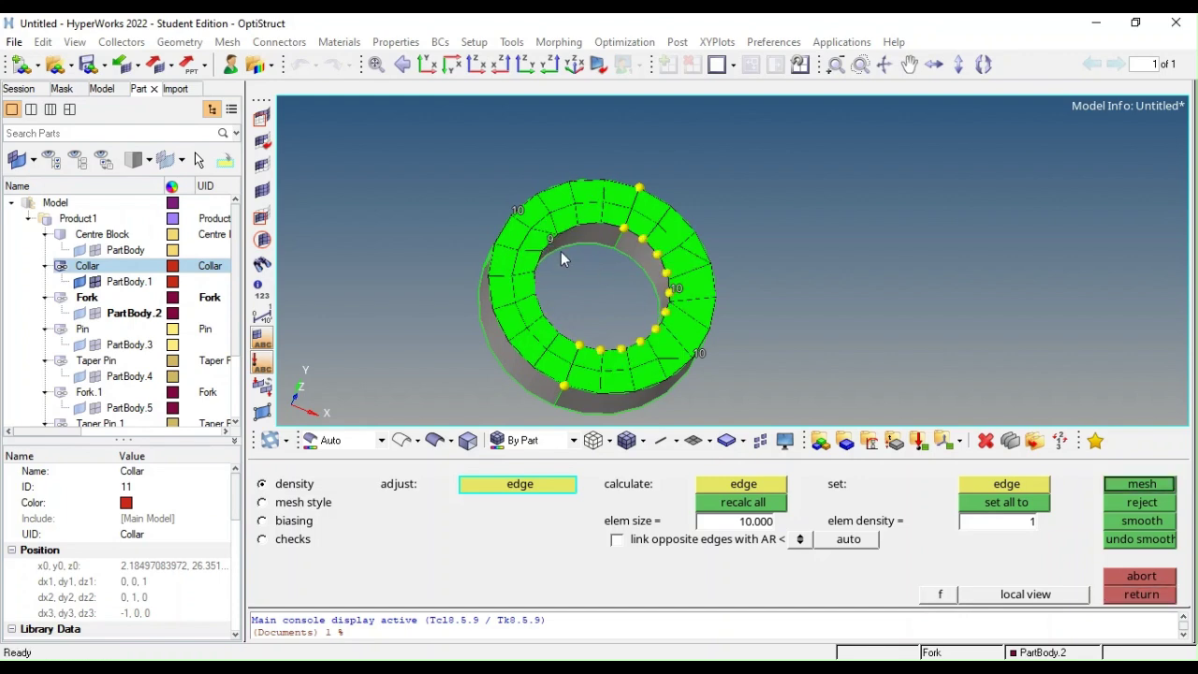
pyautogui.middleClick(662, 265)
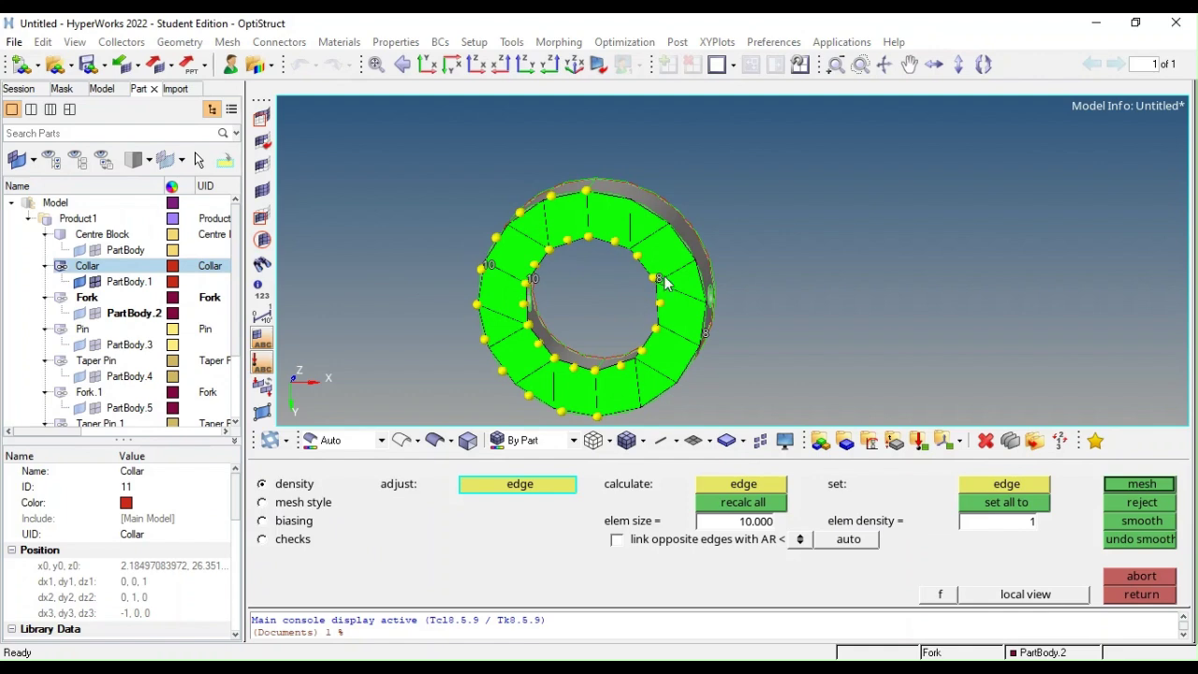
pyautogui.middleClick(612, 296)
# Mesh the Collar's side face, setting the hole edge density to 3
pyautogui.keyDown('ctrl'); pyautogui.moveTo(718, 229); pyautogui.dragTo(600, 322); pyautogui.keyUp('ctrl')
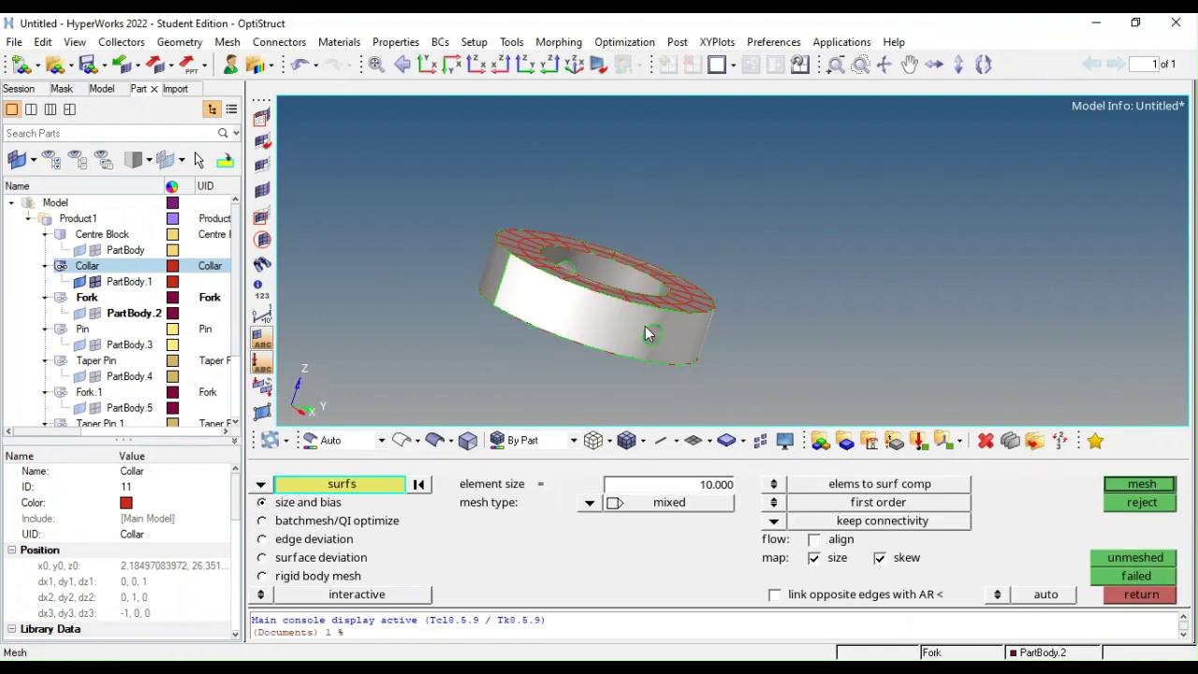
pyautogui.moveTo(714, 332)
pyautogui.keyDown('ctrl'); pyautogui.mouseDown()
pyautogui.moveTo(643, 313)
pyautogui.moveTo(463, 318)
pyautogui.moveTo(530, 276)
pyautogui.mouseUp(); pyautogui.keyUp('ctrl')
pyautogui.middleClick(643, 313)
pyautogui.scroll(3, 533, 270)
pyautogui.click(534, 270)
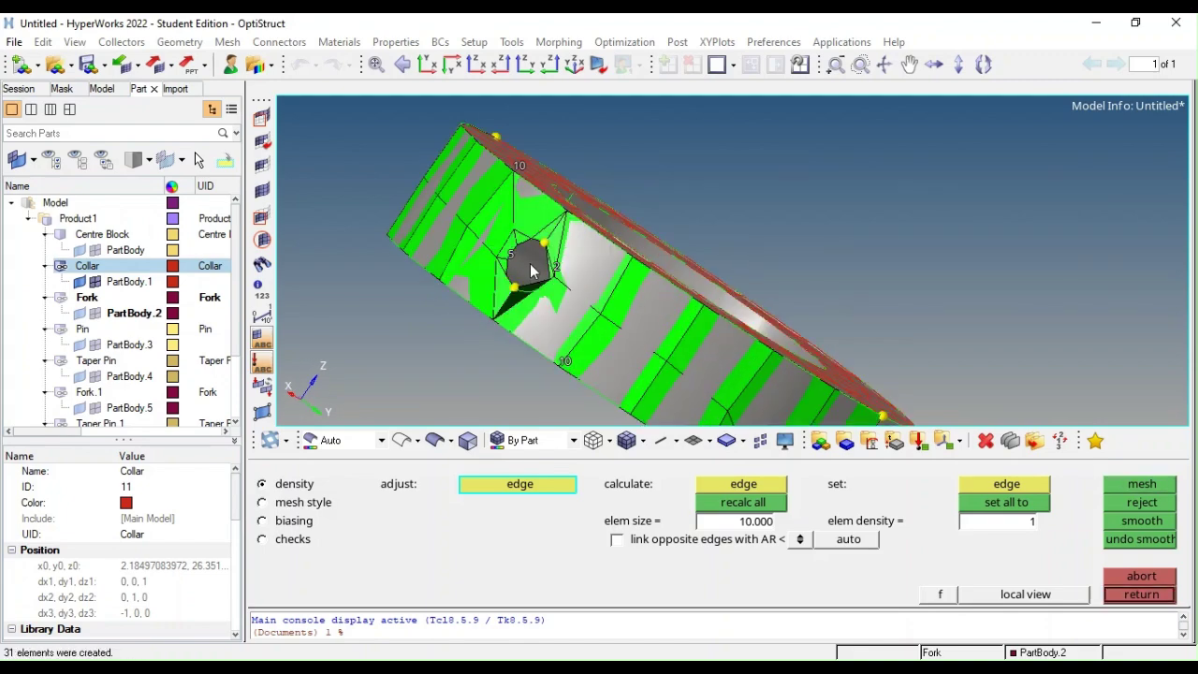
pyautogui.rightClick(546, 269)
pyautogui.rightClick(546, 268)
pyautogui.click(557, 277)
pyautogui.keyDown('ctrl'); pyautogui.moveTo(556, 277); pyautogui.dragTo(528, 310); pyautogui.keyUp('ctrl')
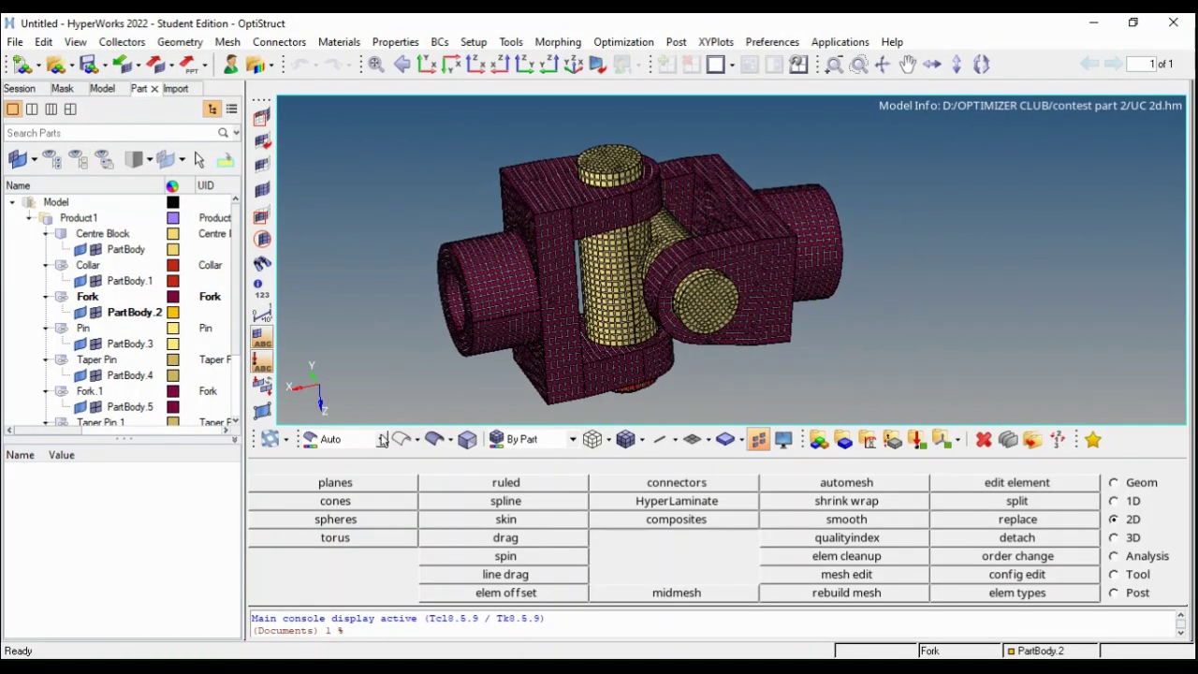
# Check 2-D element quality, showing 6 of 13,979 elements failing jacobian
pyautogui.scroll(-2, 575, 292)
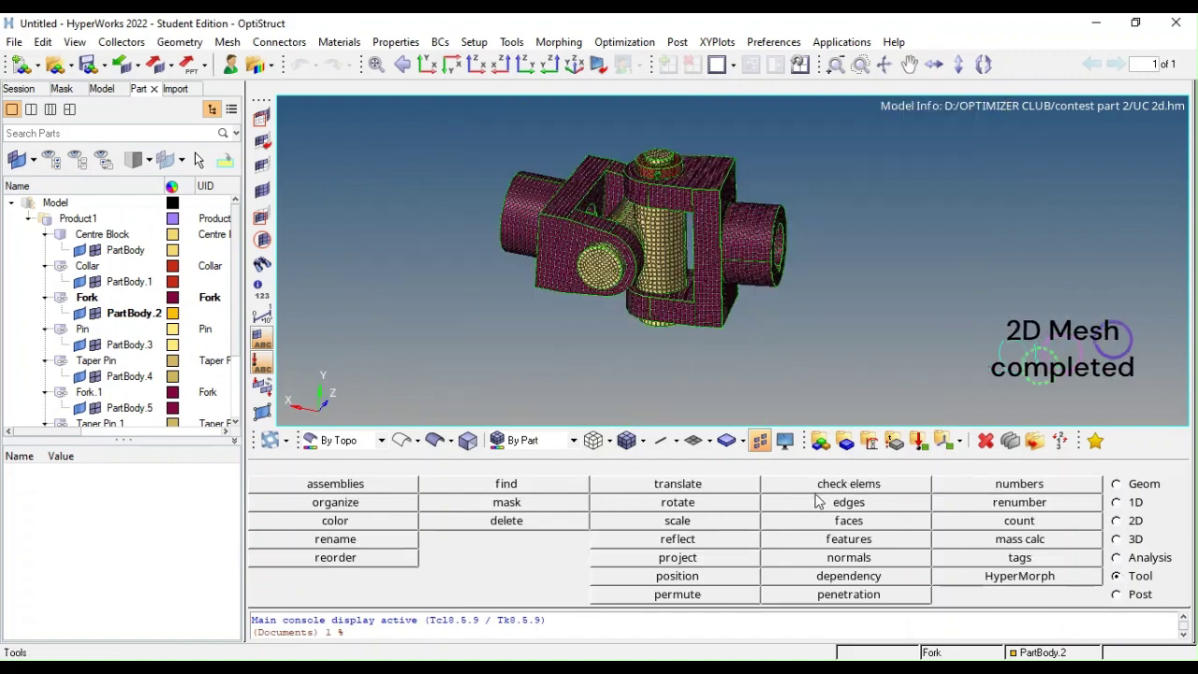
pyautogui.click(817, 490)
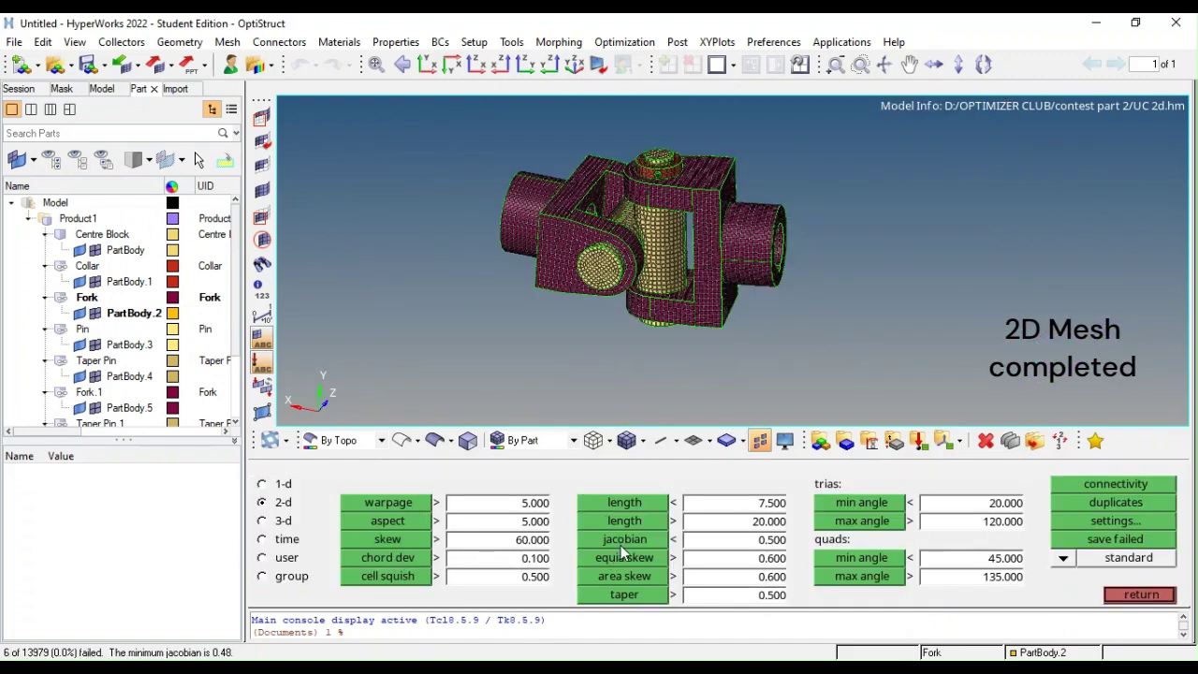
pyautogui.click(1141, 595)
pyautogui.keyDown('ctrl'); pyautogui.moveTo(615, 269); pyautogui.dragTo(699, 222); pyautogui.keyUp('ctrl')
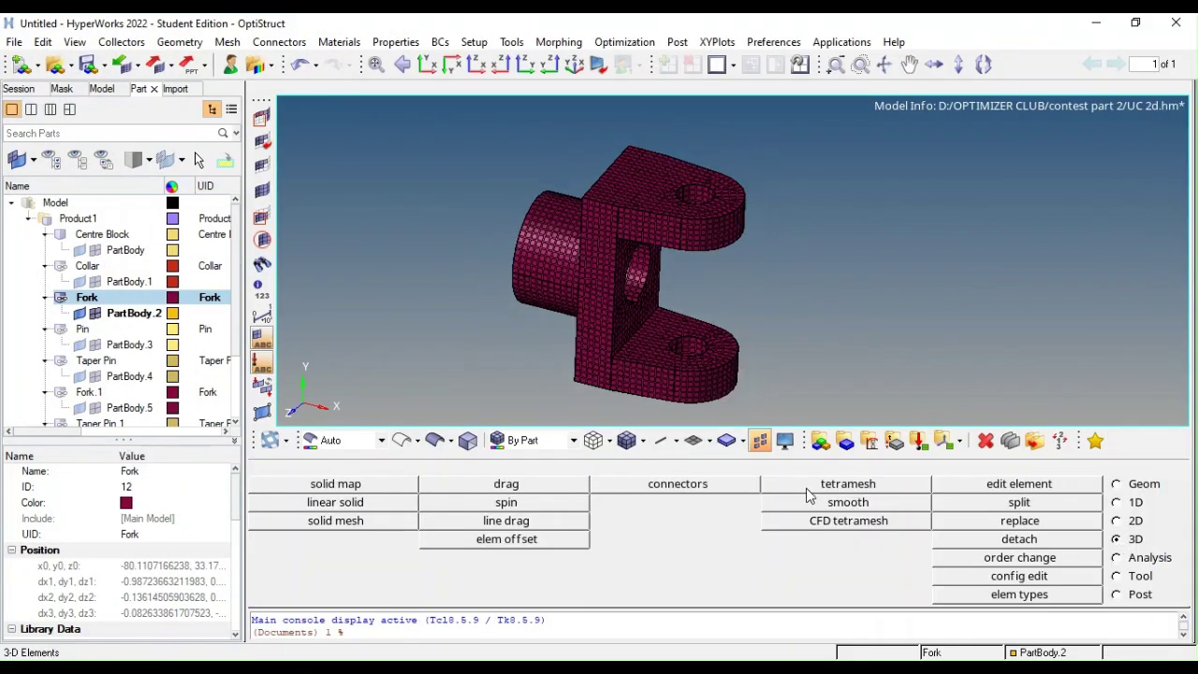
# Tetra-mesh the fork using all displayed shell elements as the fixed input mesh
pyautogui.click(817, 490)
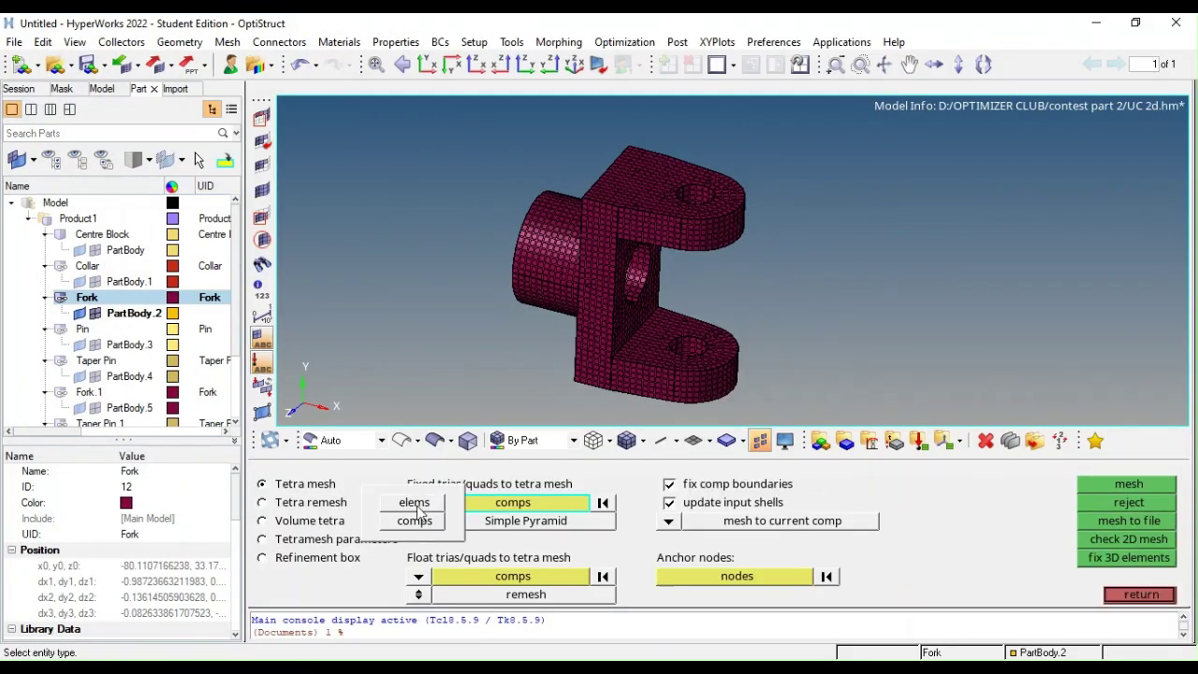
pyautogui.click(415, 557)
pyautogui.click(513, 576)
pyautogui.click(347, 519)
pyautogui.keyDown('ctrl'); pyautogui.moveTo(843, 281); pyautogui.dragTo(898, 253); pyautogui.keyUp('ctrl')
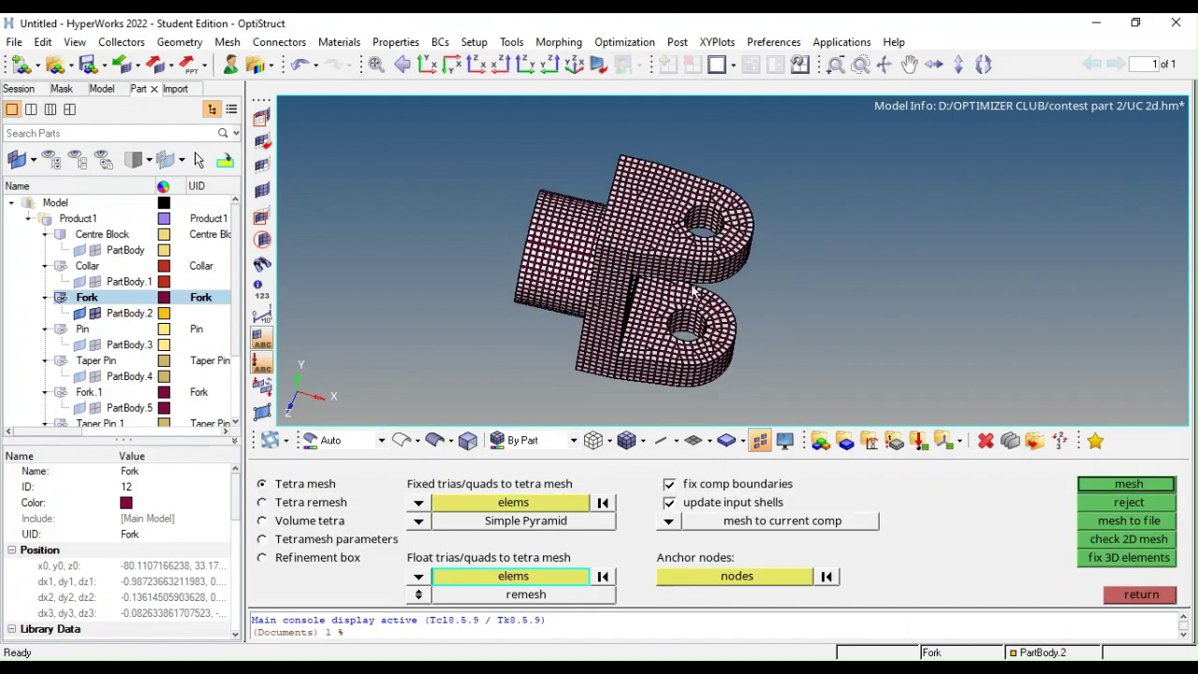
pyautogui.keyDown('ctrl'); pyautogui.moveTo(600, 375); pyautogui.dragTo(437, 232); pyautogui.keyUp('ctrl')
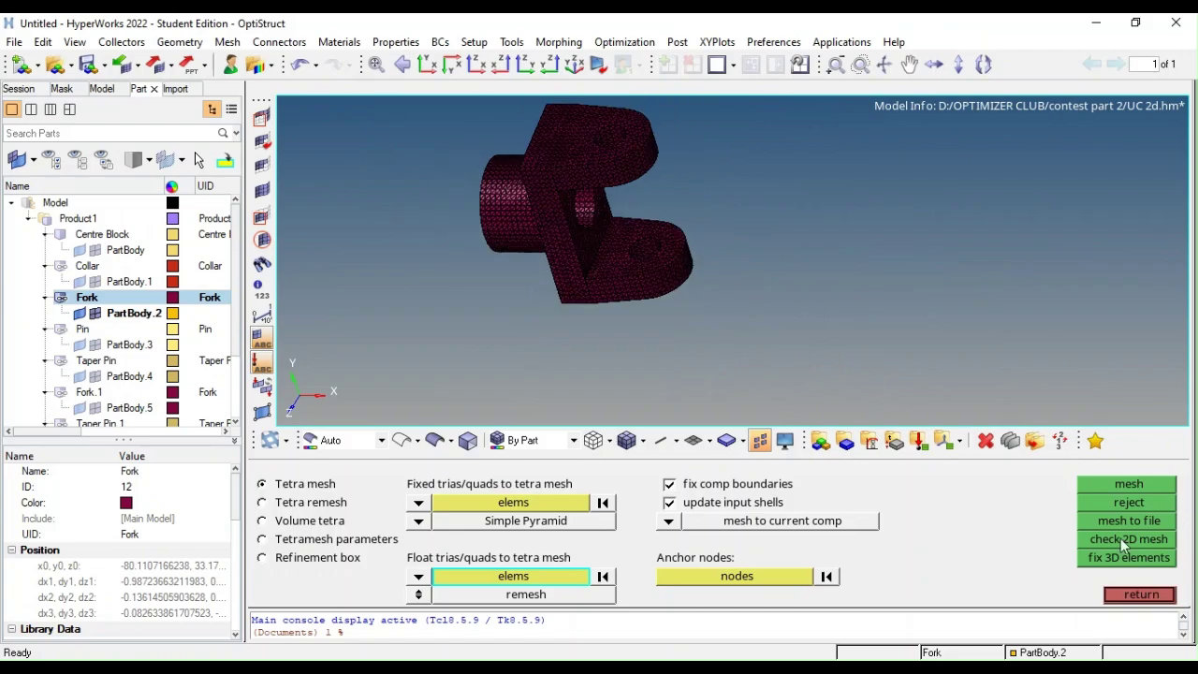
# Delete the leftover shell elements so only the fork's tetra mesh remains, then inspect it
pyautogui.click(1142, 595)
pyautogui.press('F2')
pyautogui.click(260, 484)
pyautogui.click(717, 299)
pyautogui.click(1058, 484)
pyautogui.keyDown('ctrl'); pyautogui.moveTo(544, 384); pyautogui.dragTo(438, 253); pyautogui.keyUp('ctrl')
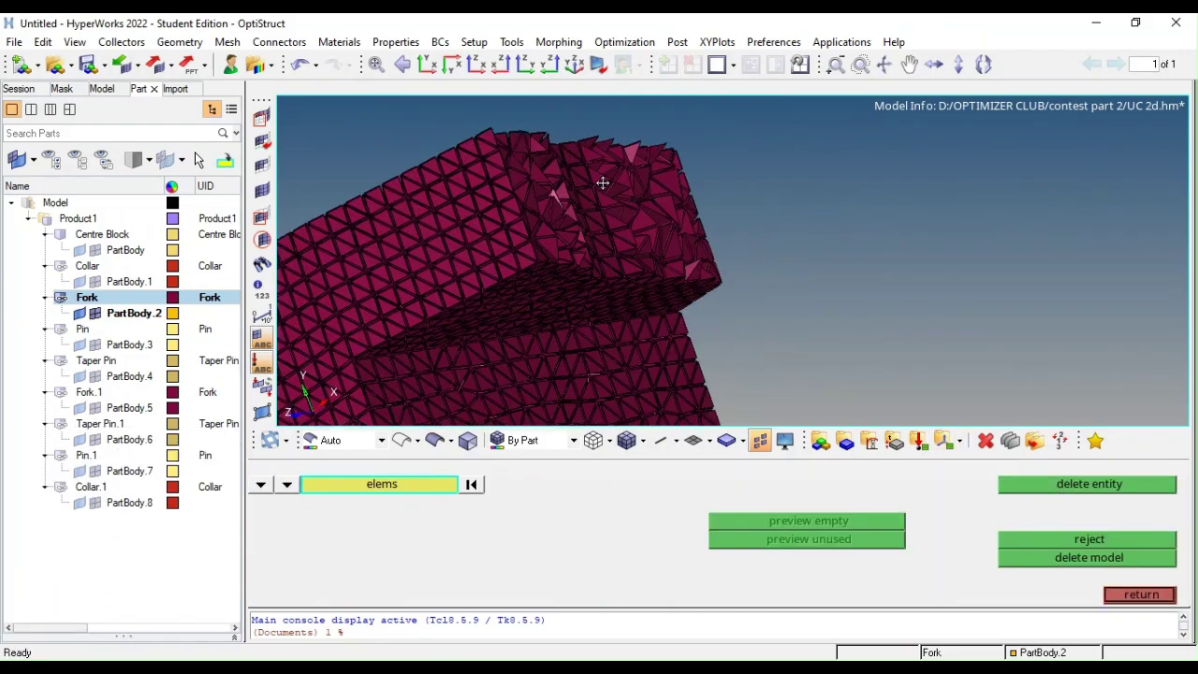
pyautogui.scroll(5, 438, 254)
pyautogui.scroll(-5, 742, 256)
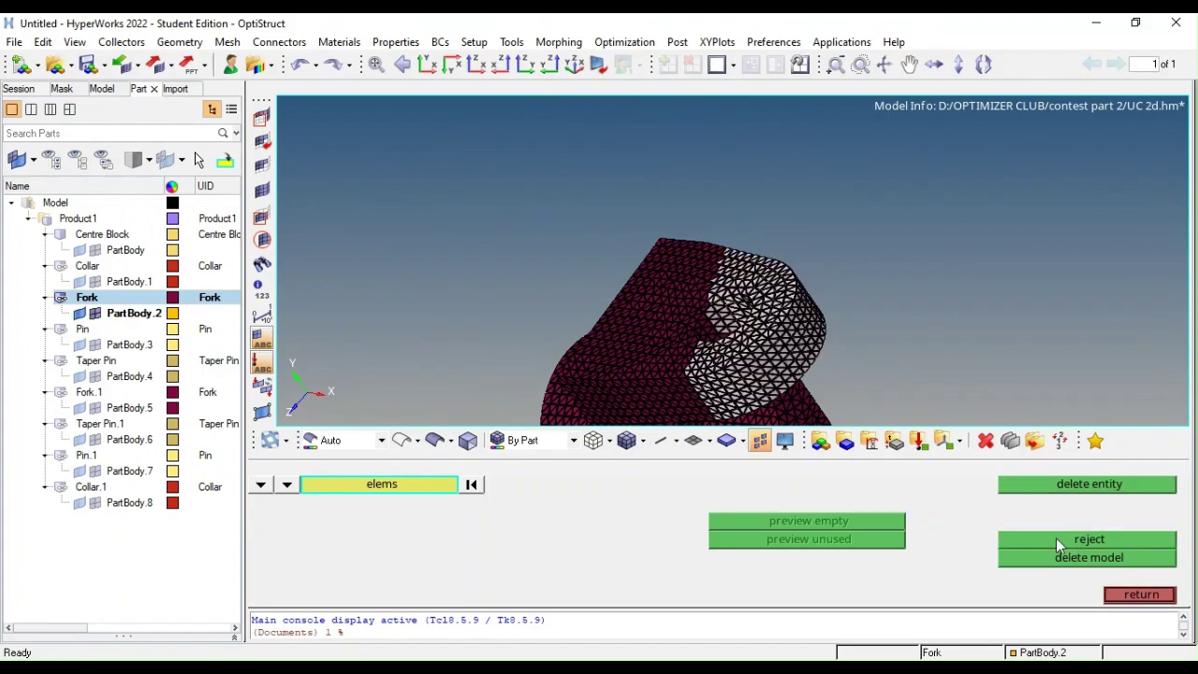
pyautogui.moveTo(924, 250)
pyautogui.keyDown('ctrl'); pyautogui.mouseDown()
pyautogui.moveTo(933, 353)
pyautogui.moveTo(730, 196)
pyautogui.mouseUp(); pyautogui.keyUp('ctrl')
pyautogui.press('F2')
pyautogui.scroll(3, 755, 201)
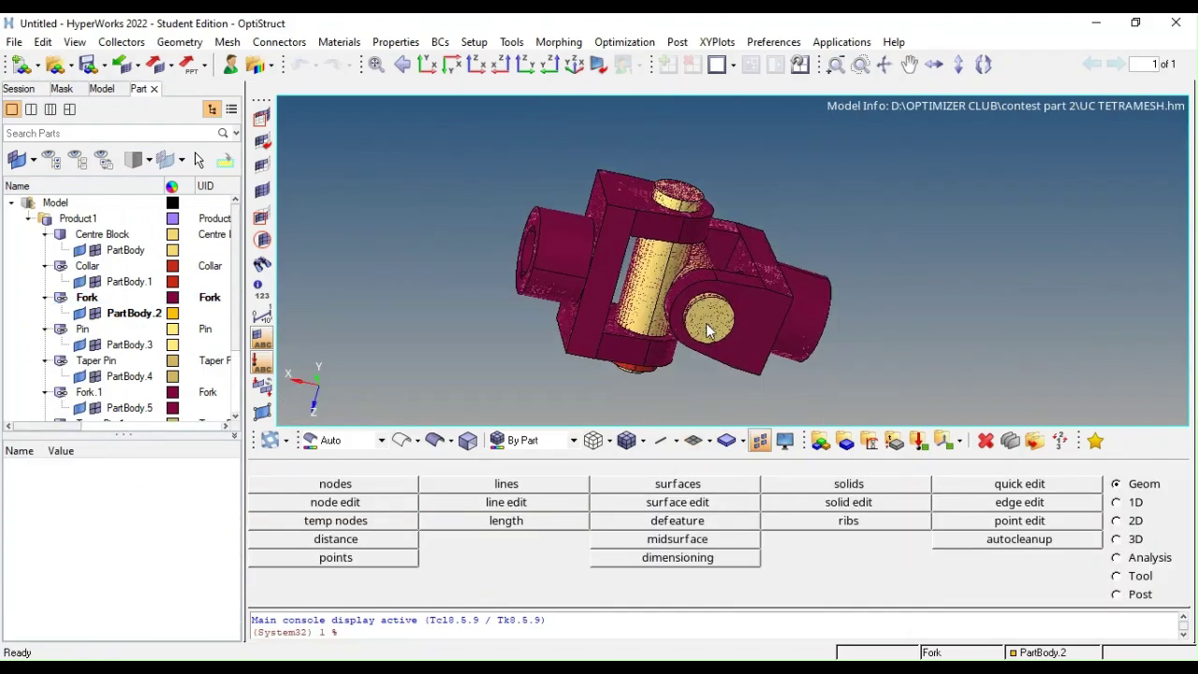
pyautogui.scroll(5, 706, 323)
pyautogui.scroll(-3, 805, 306)
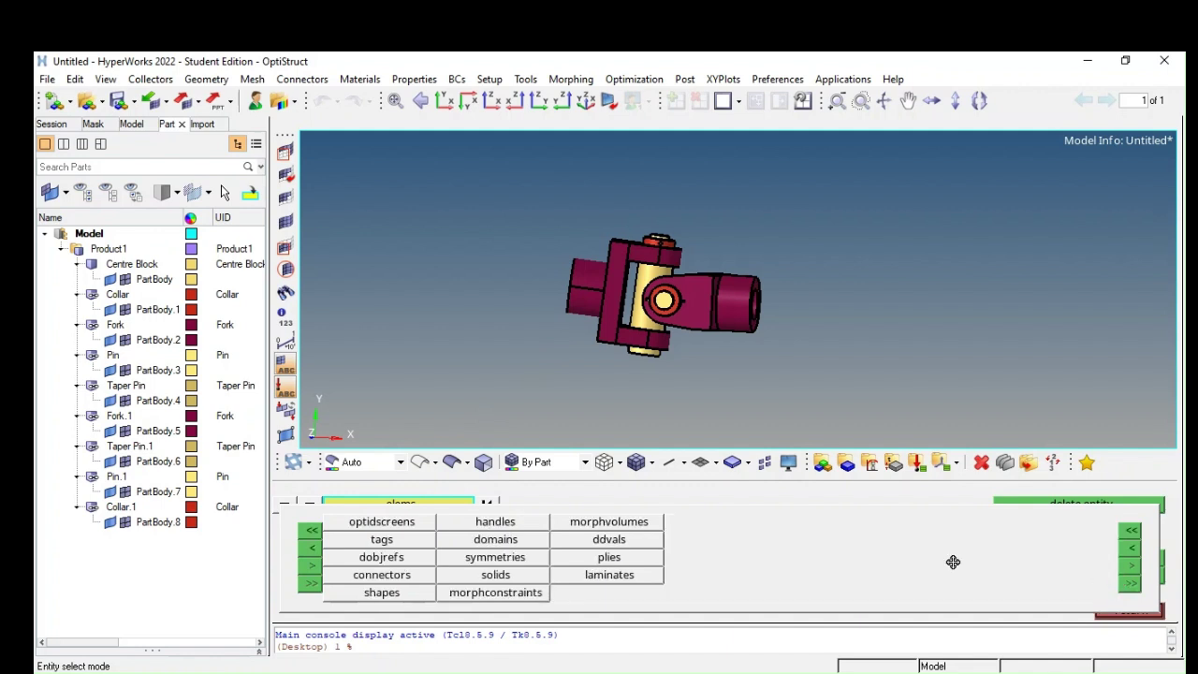
# Delete all nine solid bodies from the re-imported joint geometry
pyautogui.click(467, 575)
pyautogui.click(398, 506)
pyautogui.click(375, 553)
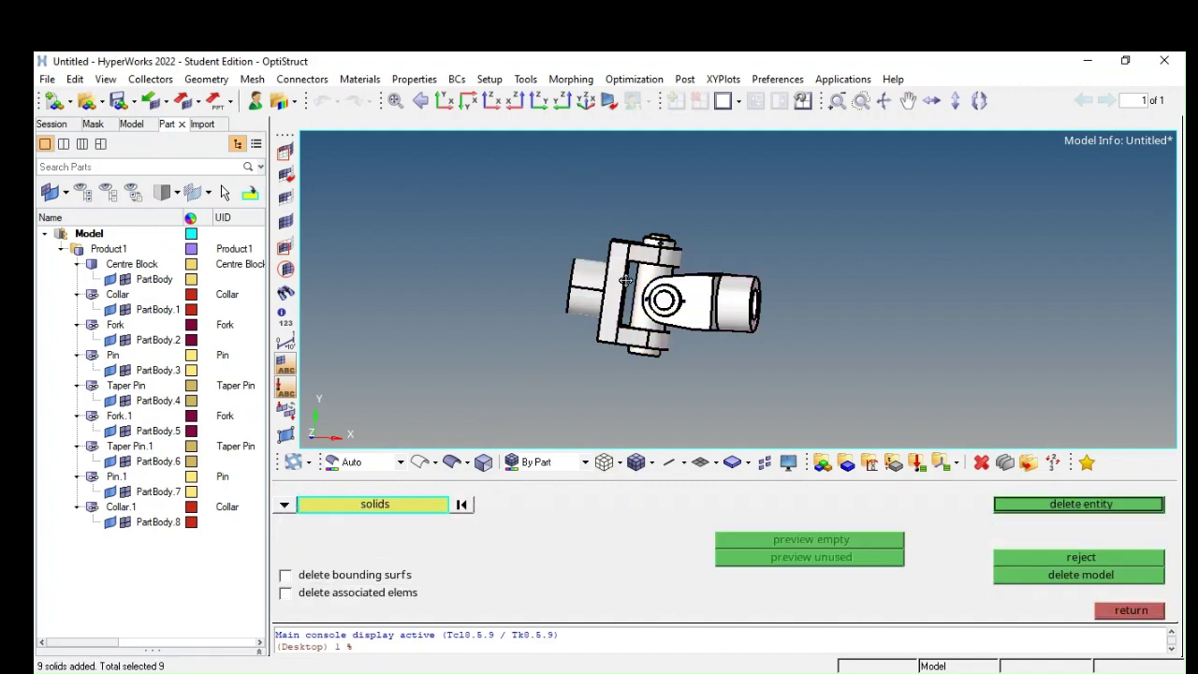
pyautogui.click(1066, 506)
pyautogui.click(1131, 610)
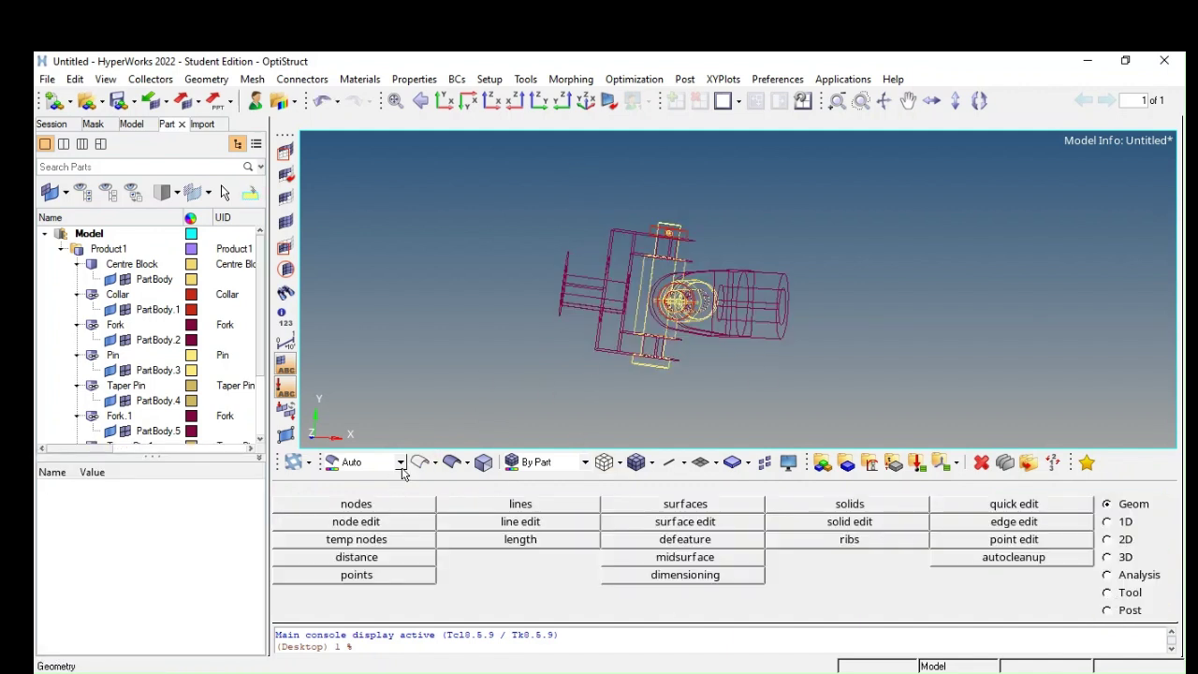
# Colour the geometry by topology and display only the Fork part
pyautogui.click(452, 462)
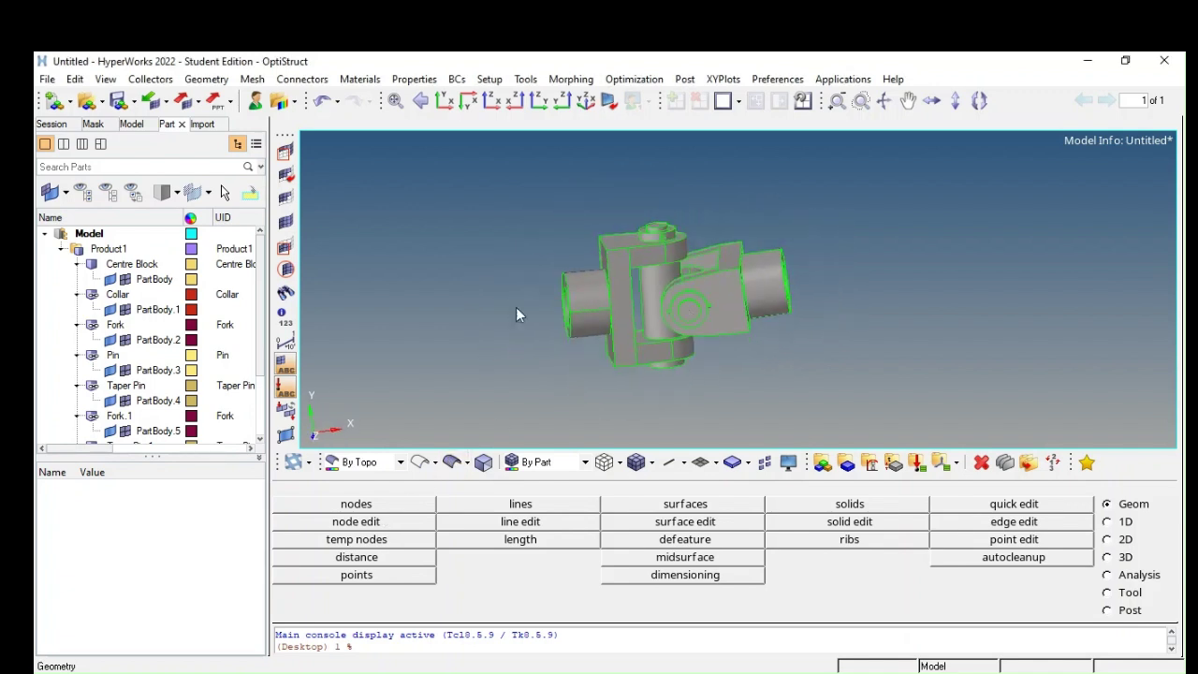
pyautogui.click(83, 195)
pyautogui.click(117, 328)
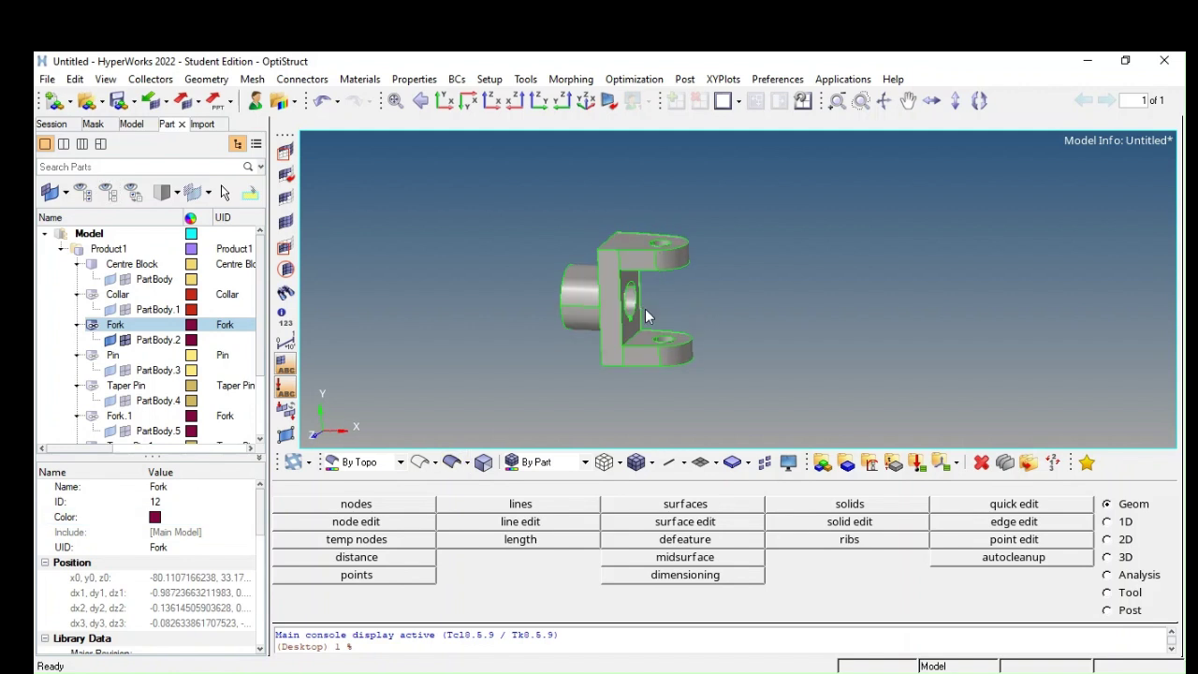
pyautogui.scroll(2, 650, 348)
pyautogui.moveTo(656, 372)
pyautogui.keyDown('ctrl'); pyautogui.mouseDown()
pyautogui.moveTo(693, 405)
pyautogui.moveTo(651, 352)
pyautogui.mouseUp(); pyautogui.keyUp('ctrl')
# Split the fork's lug surface from a node on one edge to a line
pyautogui.scroll(2, 651, 352)
pyautogui.click(1030, 507)
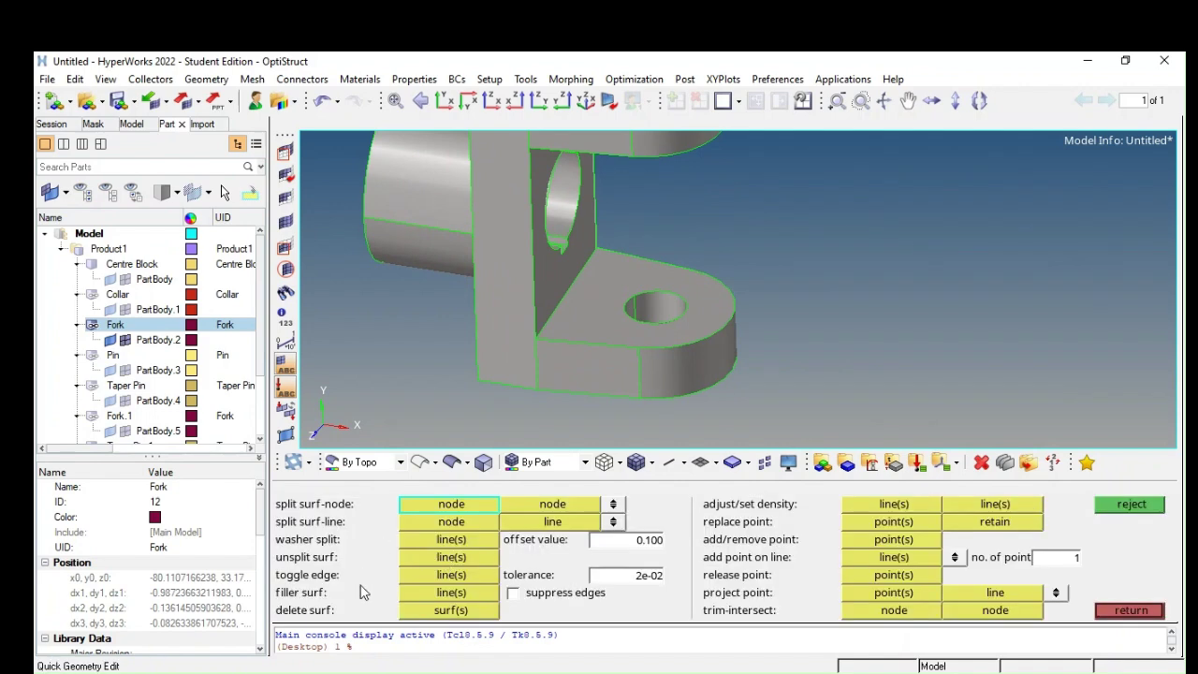
pyautogui.moveTo(642, 335)
pyautogui.keyDown('ctrl'); pyautogui.mouseDown()
pyautogui.moveTo(556, 318)
pyautogui.moveTo(634, 249)
pyautogui.moveTo(577, 215)
pyautogui.moveTo(547, 301)
pyautogui.mouseUp(); pyautogui.keyUp('ctrl')
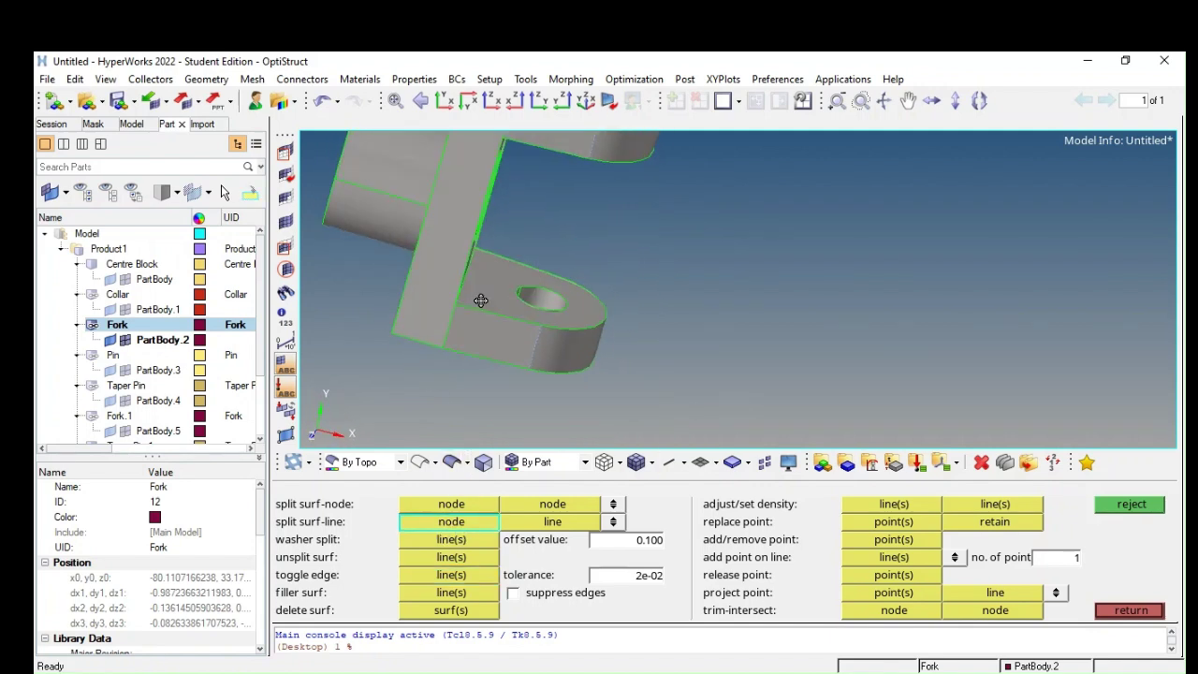
pyautogui.scroll(2, 469, 334)
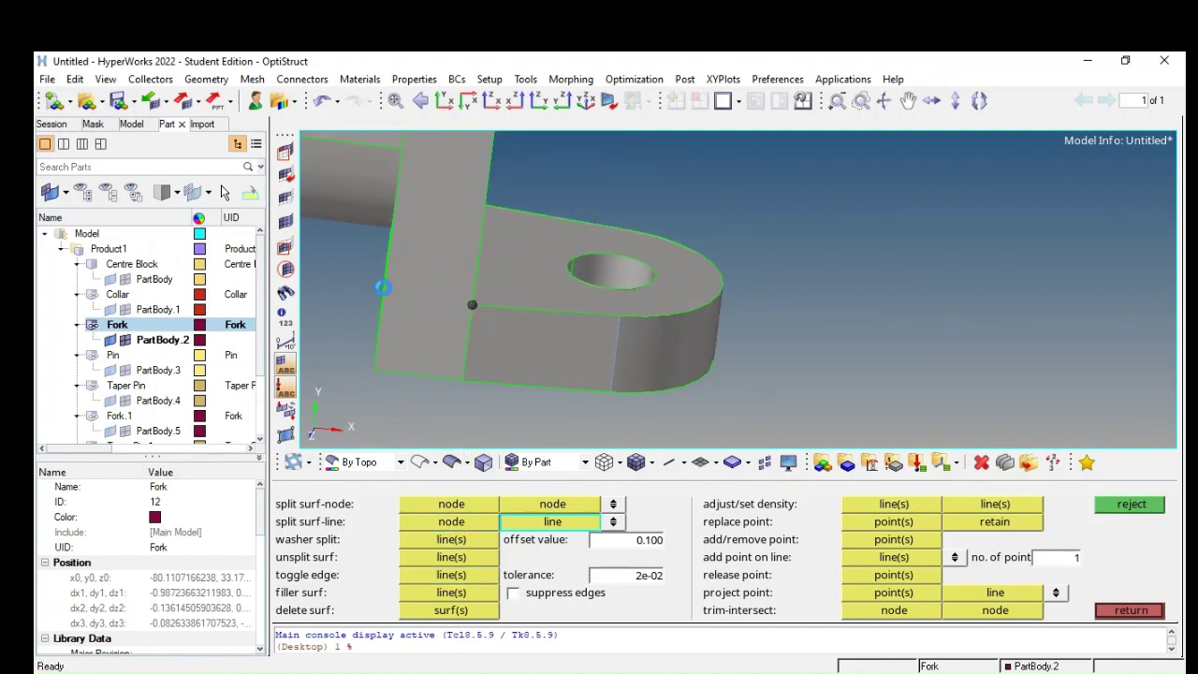
pyautogui.keyDown('ctrl'); pyautogui.moveTo(384, 287); pyautogui.dragTo(449, 325); pyautogui.keyUp('ctrl')
pyautogui.click(452, 522)
pyautogui.scroll(3, 473, 281)
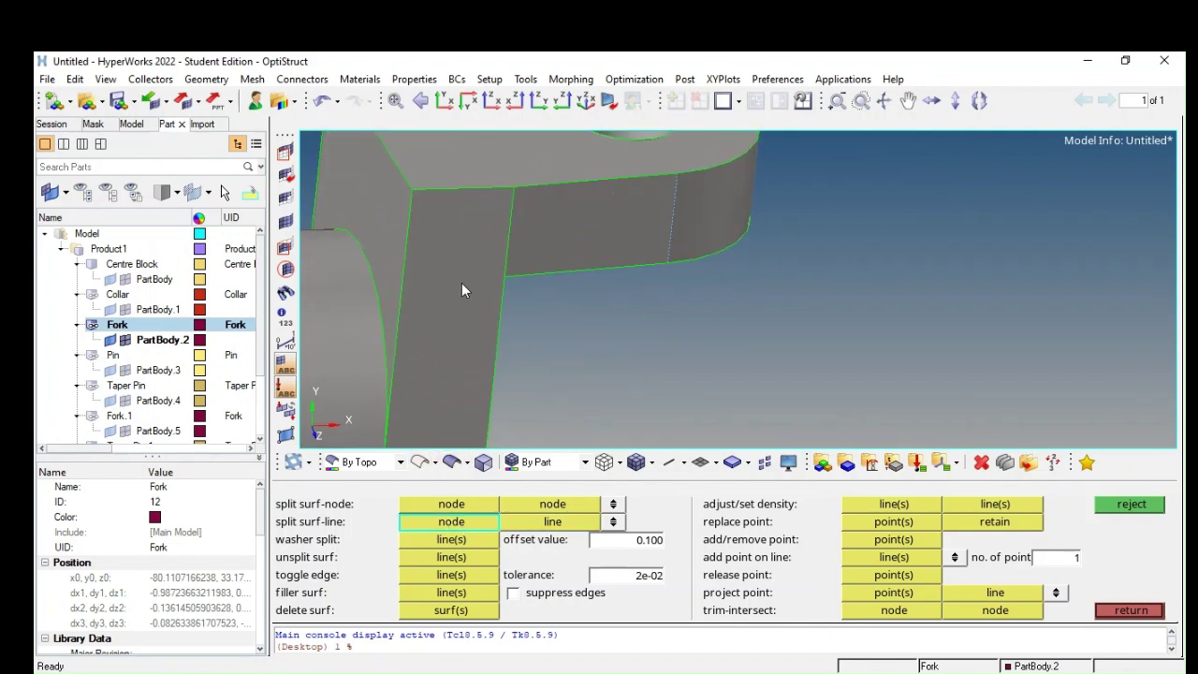
pyautogui.scroll(-3, 489, 277)
pyautogui.keyDown('ctrl'); pyautogui.moveTo(489, 277); pyautogui.dragTo(476, 396); pyautogui.keyUp('ctrl')
pyautogui.click(451, 522)
pyautogui.click(530, 280)
pyautogui.moveTo(530, 280)
pyautogui.keyDown('ctrl'); pyautogui.mouseDown()
pyautogui.moveTo(402, 235)
pyautogui.moveTo(460, 312)
pyautogui.moveTo(447, 321)
pyautogui.moveTo(456, 489)
pyautogui.mouseUp(); pyautogui.keyUp('ctrl')
pyautogui.moveTo(439, 317)
pyautogui.keyDown('ctrl'); pyautogui.mouseDown()
pyautogui.moveTo(455, 273)
pyautogui.moveTo(497, 393)
pyautogui.moveTo(642, 353)
pyautogui.moveTo(655, 328)
pyautogui.mouseUp(); pyautogui.keyUp('ctrl')
pyautogui.click(434, 524)
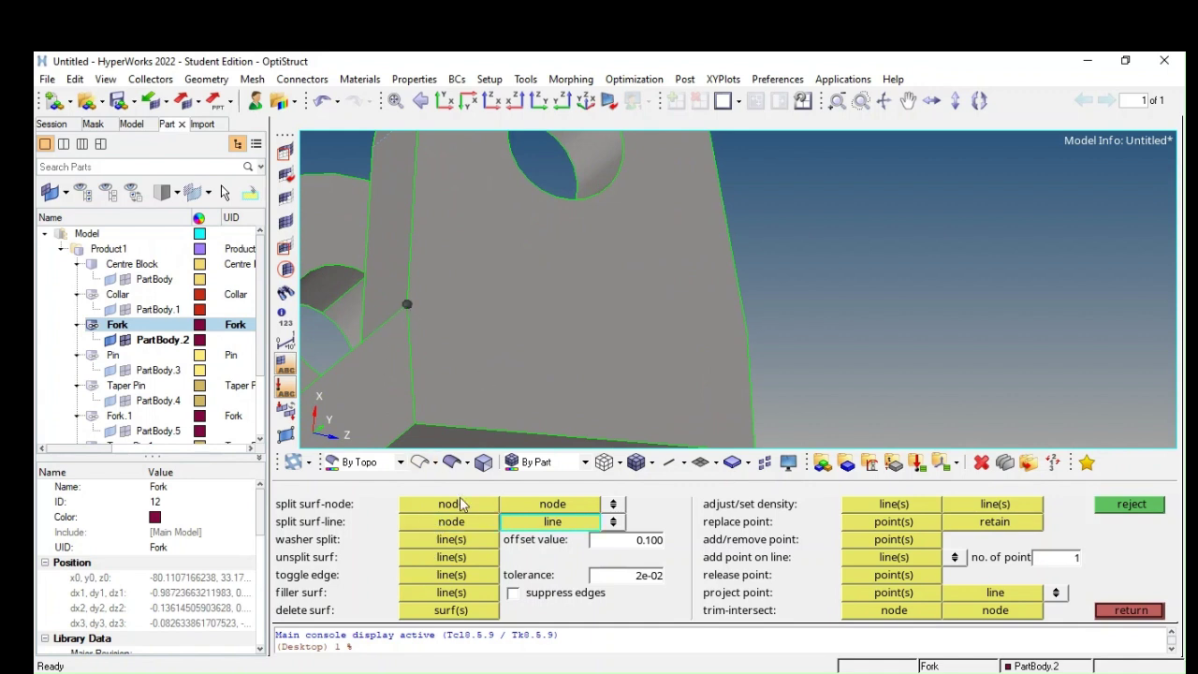
# Make a second node-to-line split on another lug edge, then return to the parts list
pyautogui.moveTo(406, 306)
pyautogui.keyDown('ctrl'); pyautogui.mouseDown()
pyautogui.moveTo(527, 339)
pyautogui.moveTo(627, 319)
pyautogui.moveTo(476, 252)
pyautogui.moveTo(536, 335)
pyautogui.moveTo(944, 361)
pyautogui.moveTo(542, 370)
pyautogui.moveTo(620, 315)
pyautogui.moveTo(795, 346)
pyautogui.mouseUp(); pyautogui.keyUp('ctrl')
pyautogui.click(627, 319)
pyautogui.click(557, 331)
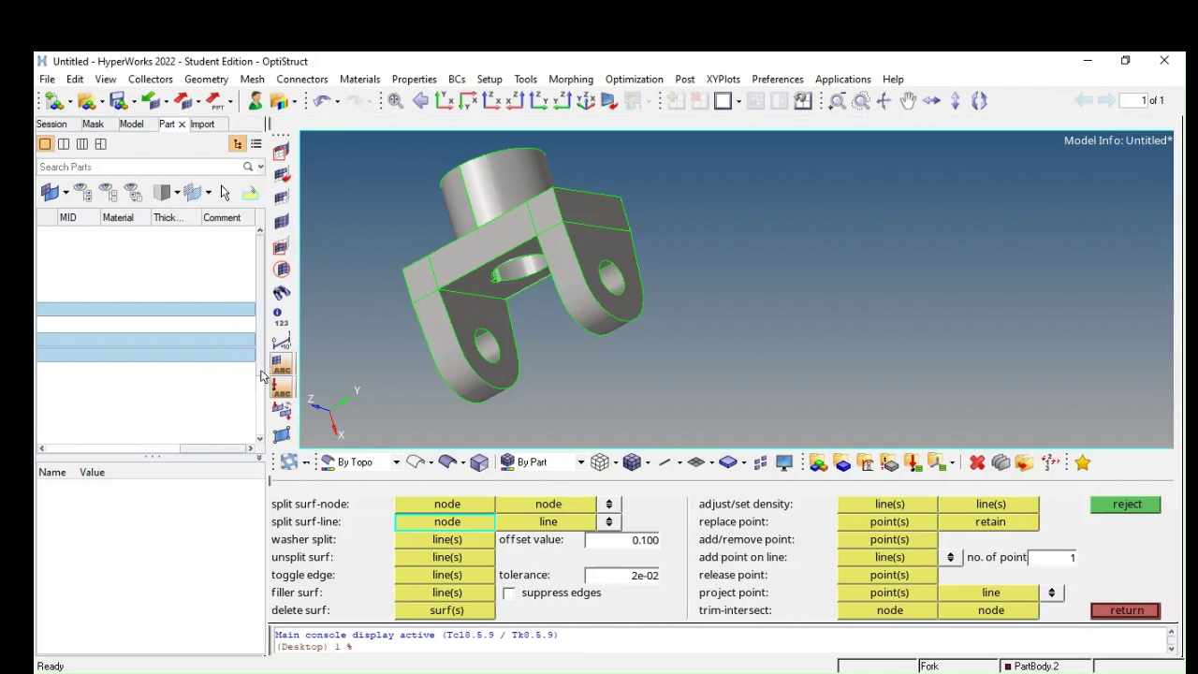
pyautogui.moveTo(267, 376); pyautogui.dragTo(263, 375)
pyautogui.click(43, 294)
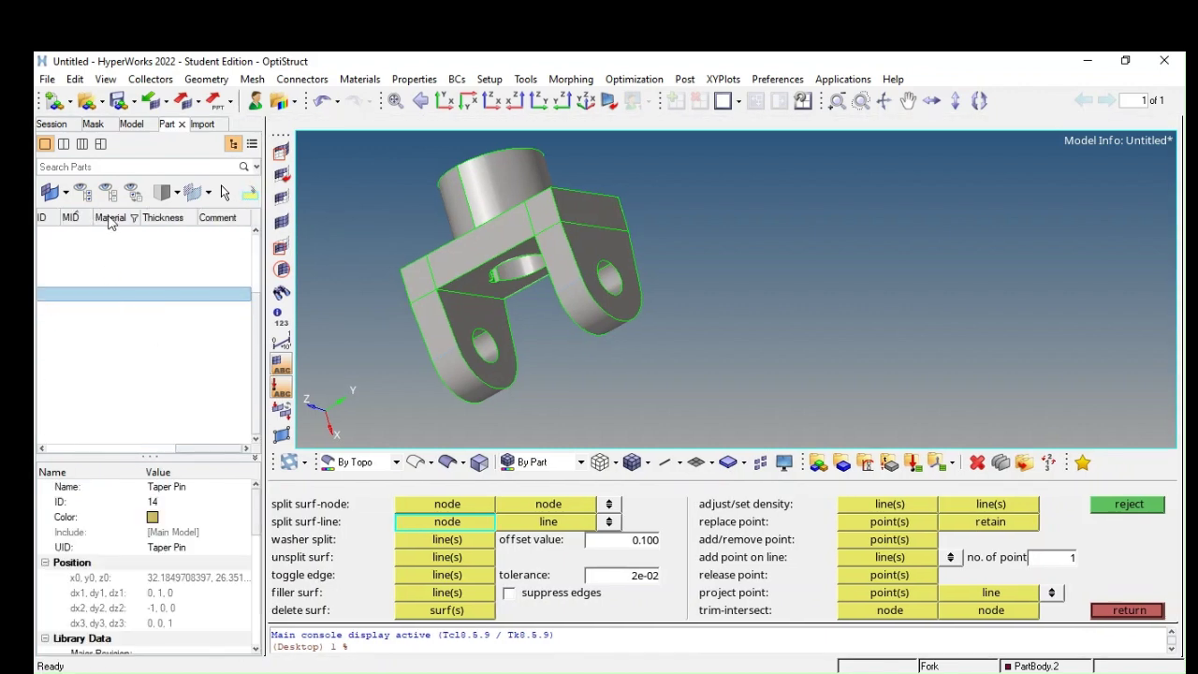
pyautogui.click(131, 123)
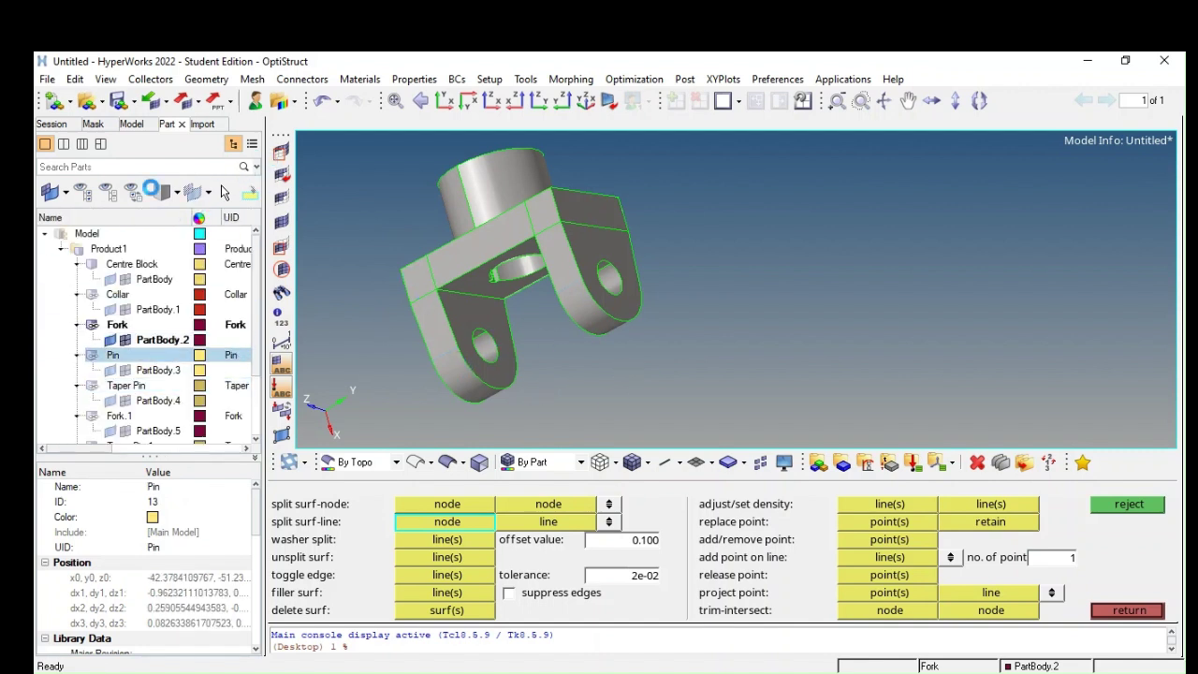
pyautogui.moveTo(581, 281)
pyautogui.keyDown('ctrl'); pyautogui.mouseDown()
pyautogui.moveTo(746, 350)
pyautogui.moveTo(689, 296)
pyautogui.mouseUp(); pyautogui.keyUp('ctrl')
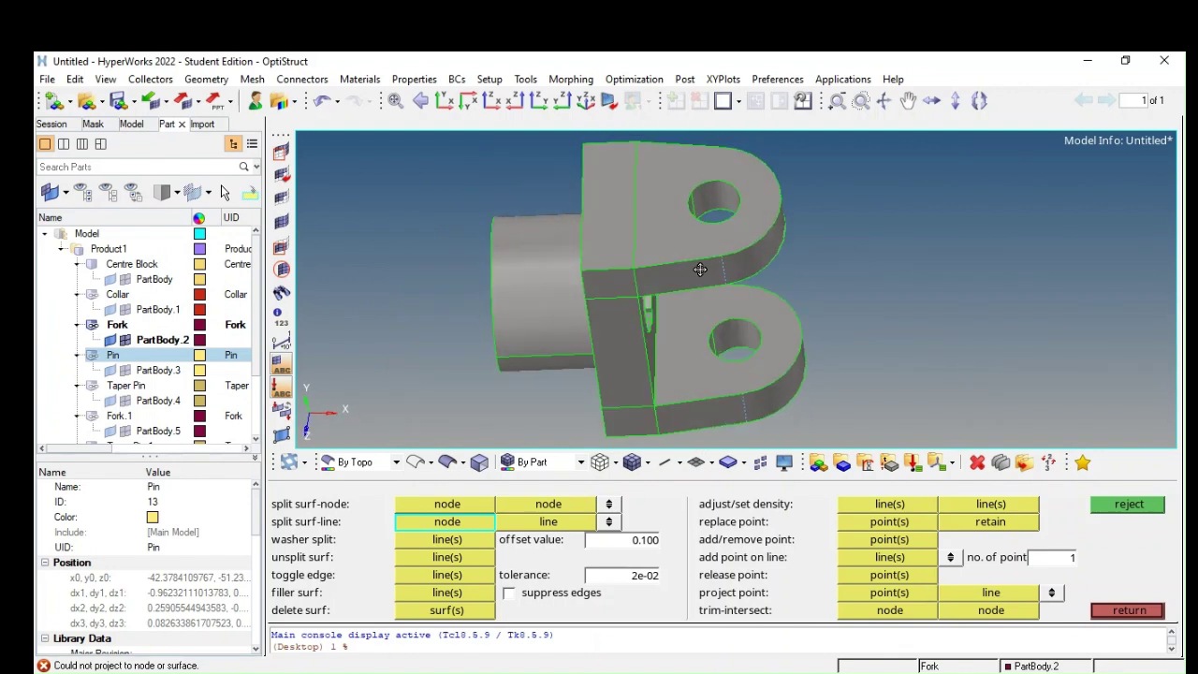
# Trial-mesh the fork's flat lug face with outer arc density 20, then discard it
pyautogui.click(1128, 611)
pyautogui.press('F12')
pyautogui.scroll(2, 713, 282)
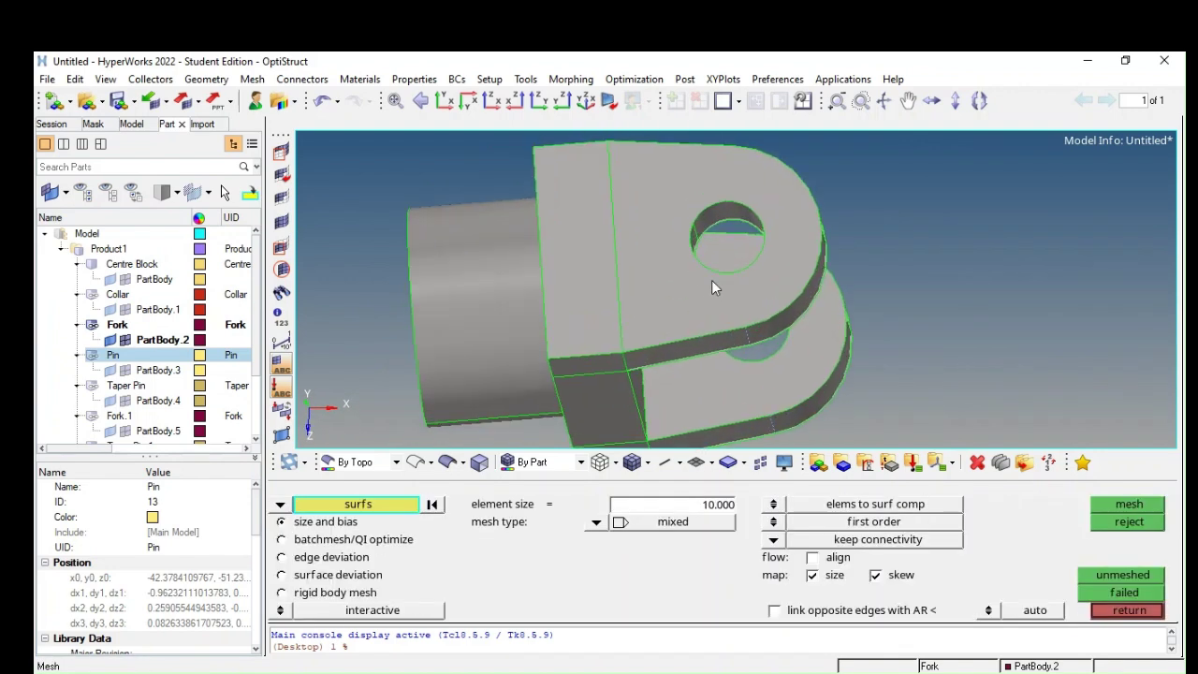
pyautogui.click(713, 284)
pyautogui.middleClick(713, 291)
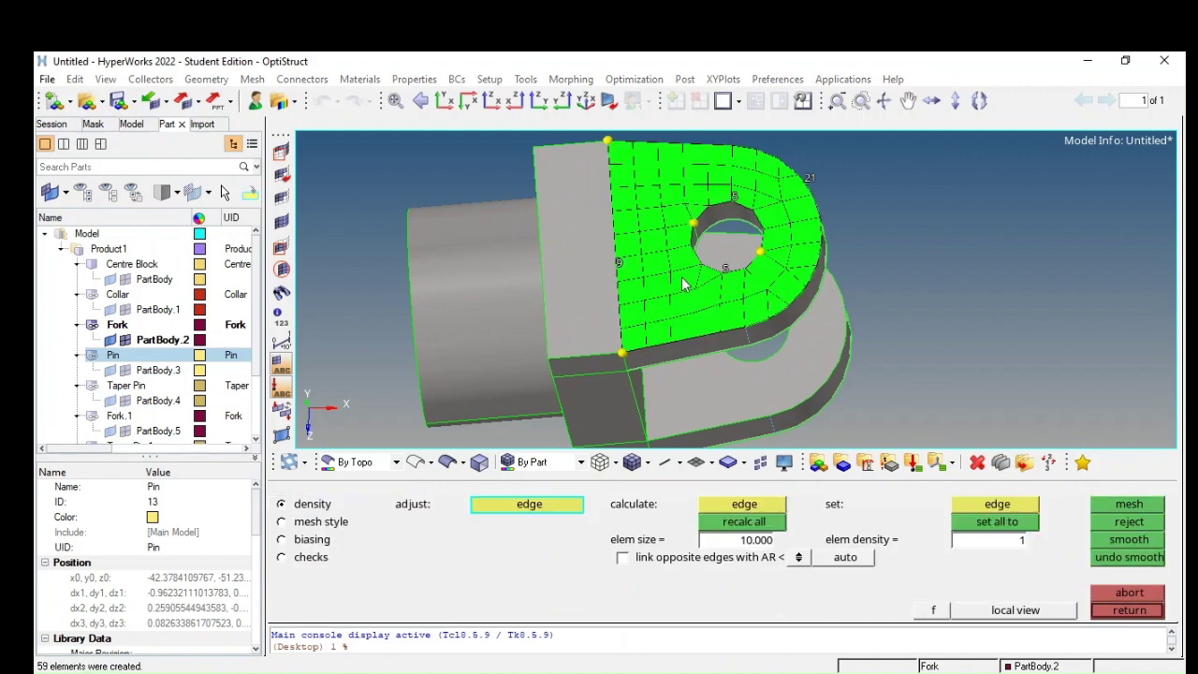
pyautogui.click(800, 201)
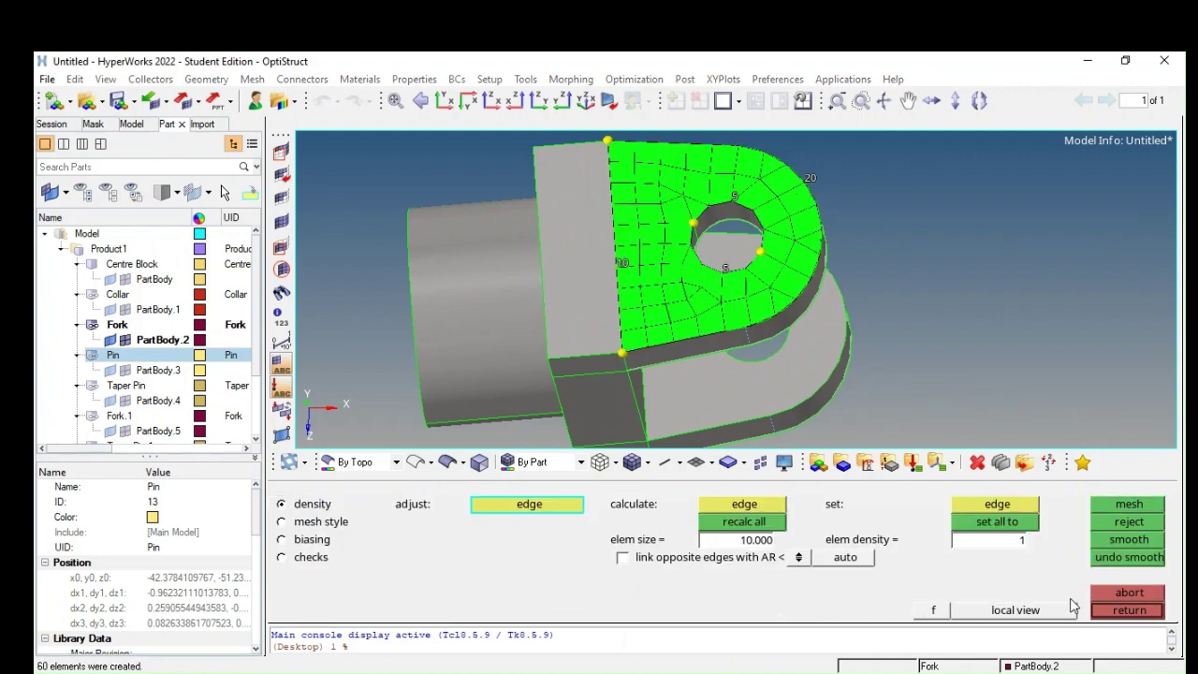
pyautogui.click(1097, 610)
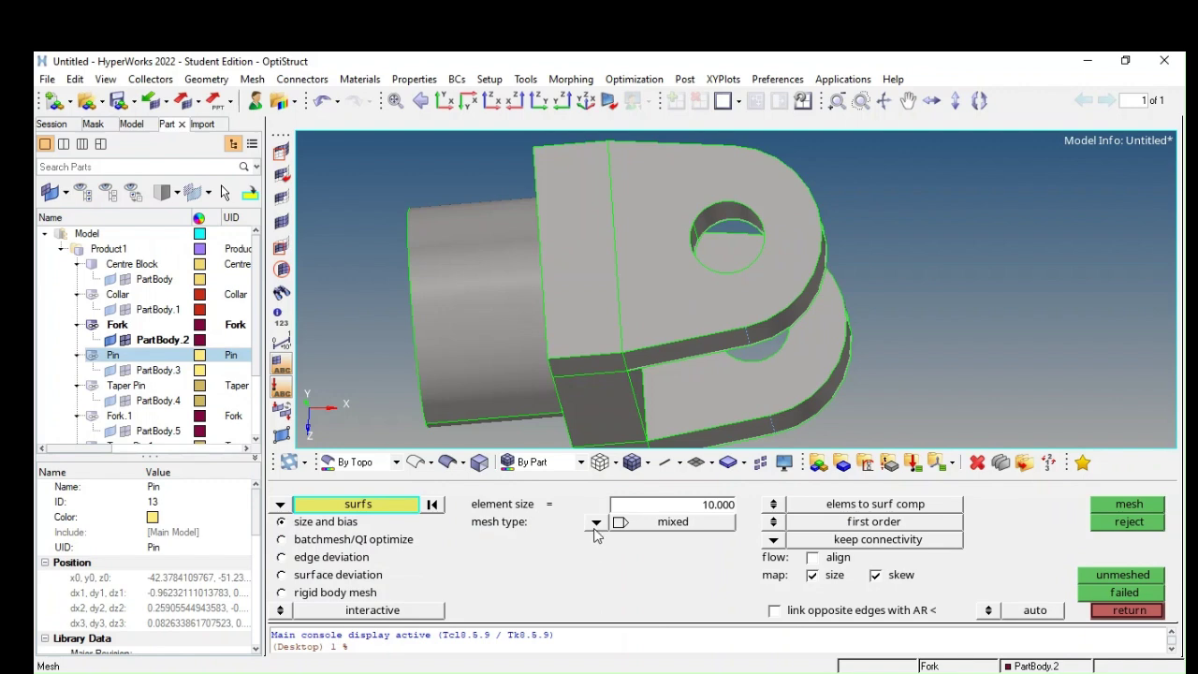
# Remesh the fork arm face with quads only, six elements on the hole edges, and accept
pyautogui.click(597, 522)
pyautogui.click(590, 581)
pyautogui.click(672, 261)
pyautogui.middleClick(664, 269)
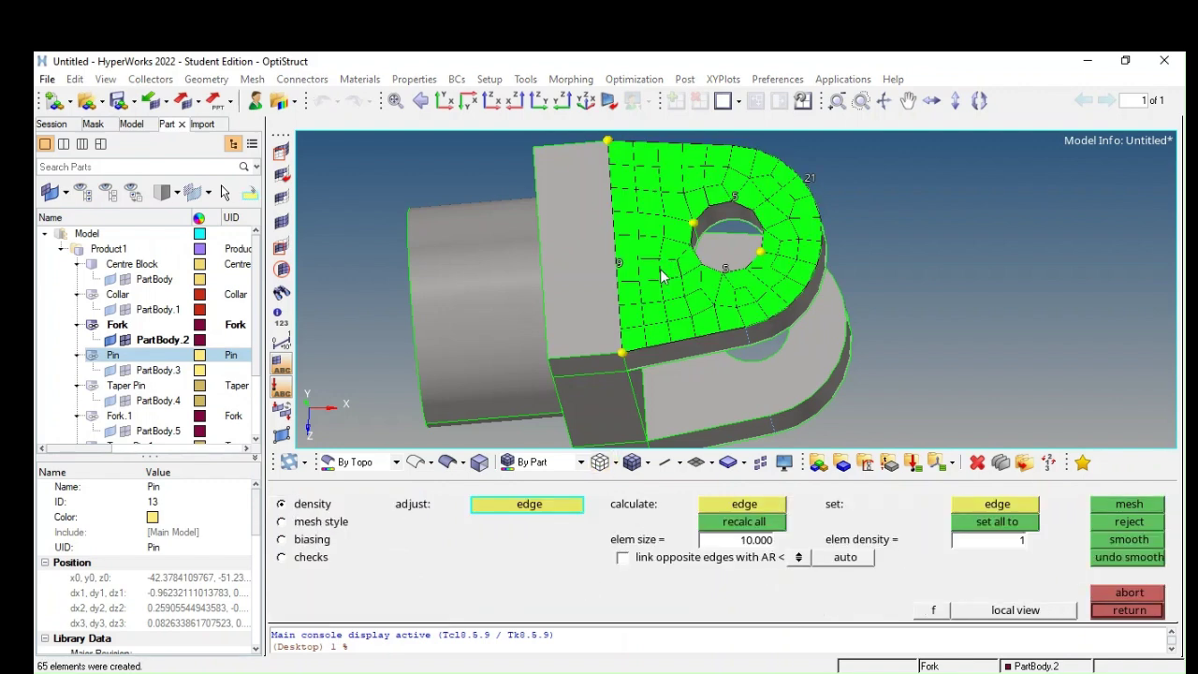
pyautogui.keyDown('ctrl'); pyautogui.moveTo(661, 273); pyautogui.dragTo(712, 281); pyautogui.keyUp('ctrl')
pyautogui.click(712, 281)
pyautogui.scroll(2, 769, 274)
pyautogui.scroll(-2, 768, 267)
pyautogui.middleClick(650, 306)
pyautogui.moveTo(649, 306)
pyautogui.keyDown('ctrl'); pyautogui.mouseDown()
pyautogui.moveTo(631, 279)
pyautogui.moveTo(703, 283)
pyautogui.moveTo(749, 309)
pyautogui.moveTo(795, 388)
pyautogui.mouseUp(); pyautogui.keyUp('ctrl')
# In solid map, select all the fork arm's face elements to sweep, with no source surface
pyautogui.click(1110, 613)
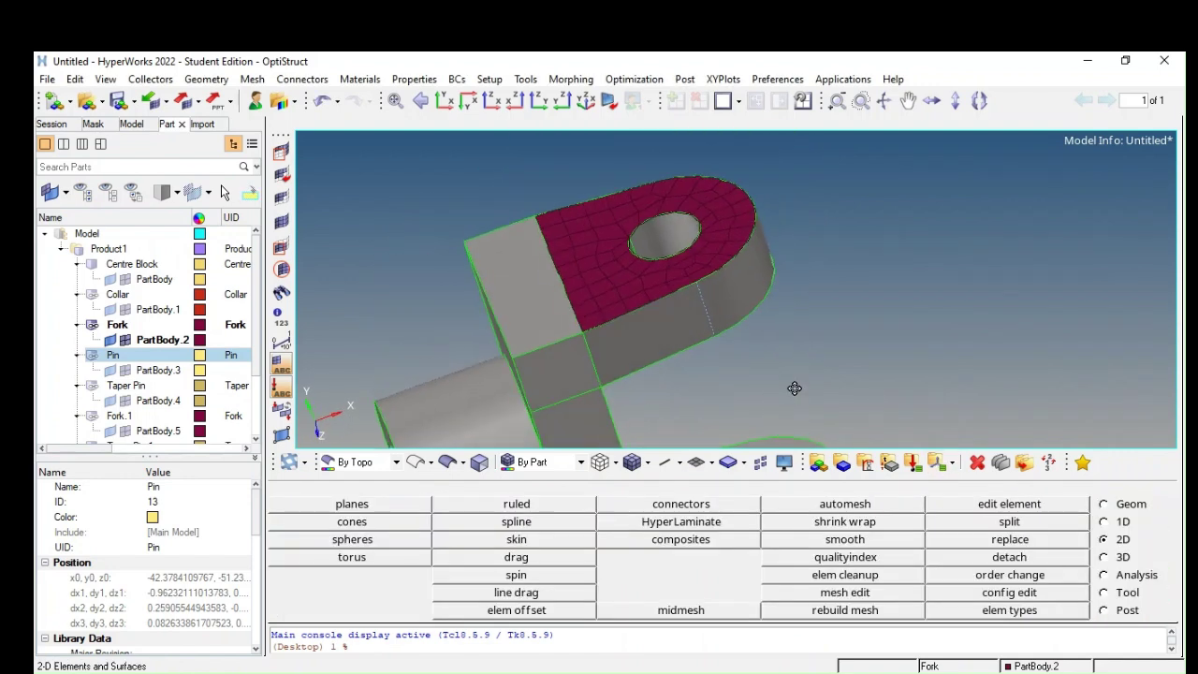
pyautogui.click(1105, 557)
pyautogui.click(367, 505)
pyautogui.click(381, 506)
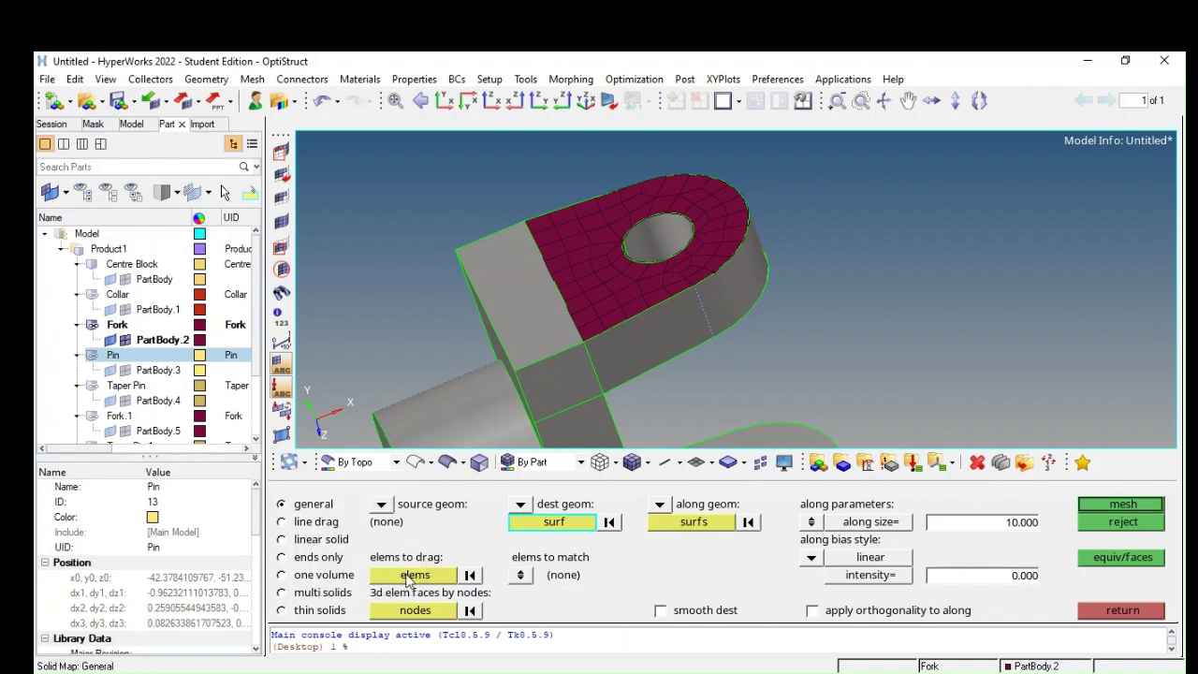
pyautogui.click(415, 575)
pyautogui.click(597, 295)
pyautogui.click(424, 582)
pyautogui.click(774, 591)
# Sweep them to the arm's opposite face as two solid element layers
pyautogui.click(566, 515)
pyautogui.keyDown('ctrl'); pyautogui.moveTo(666, 369); pyautogui.dragTo(861, 251); pyautogui.keyUp('ctrl')
pyautogui.click(692, 317)
pyautogui.moveTo(698, 369)
pyautogui.keyDown('ctrl'); pyautogui.mouseDown()
pyautogui.moveTo(625, 236)
pyautogui.moveTo(846, 327)
pyautogui.moveTo(709, 235)
pyautogui.moveTo(603, 200)
pyautogui.moveTo(877, 496)
pyautogui.mouseUp(); pyautogui.keyUp('ctrl')
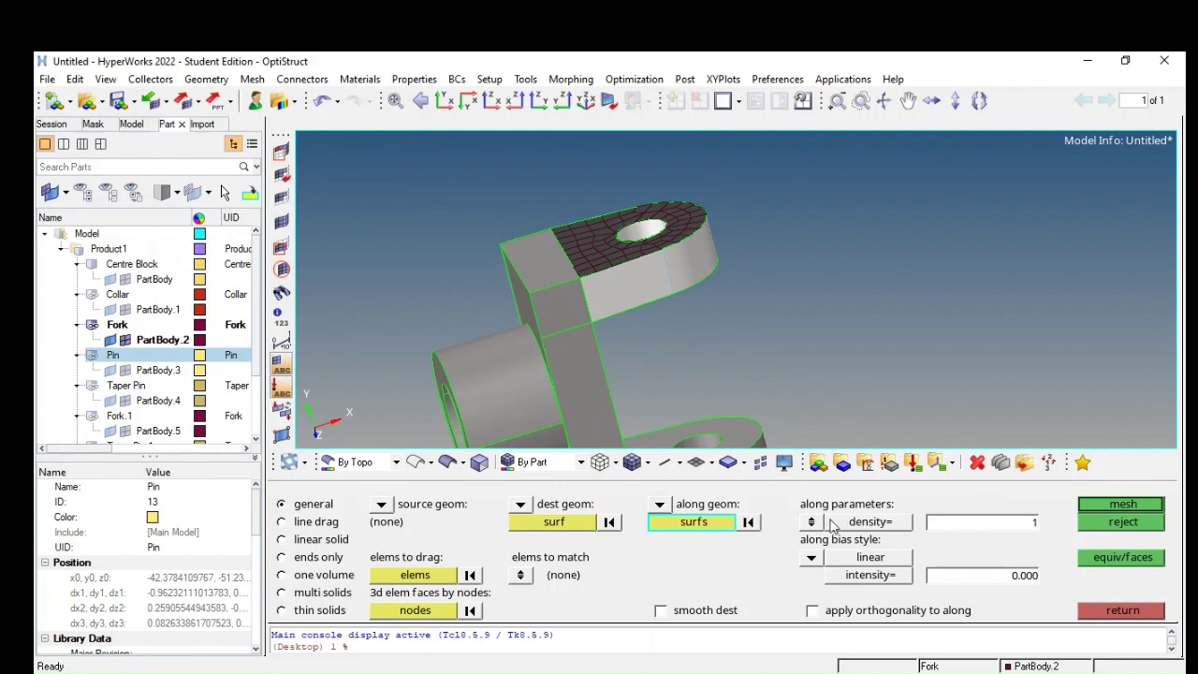
pyautogui.click(1102, 504)
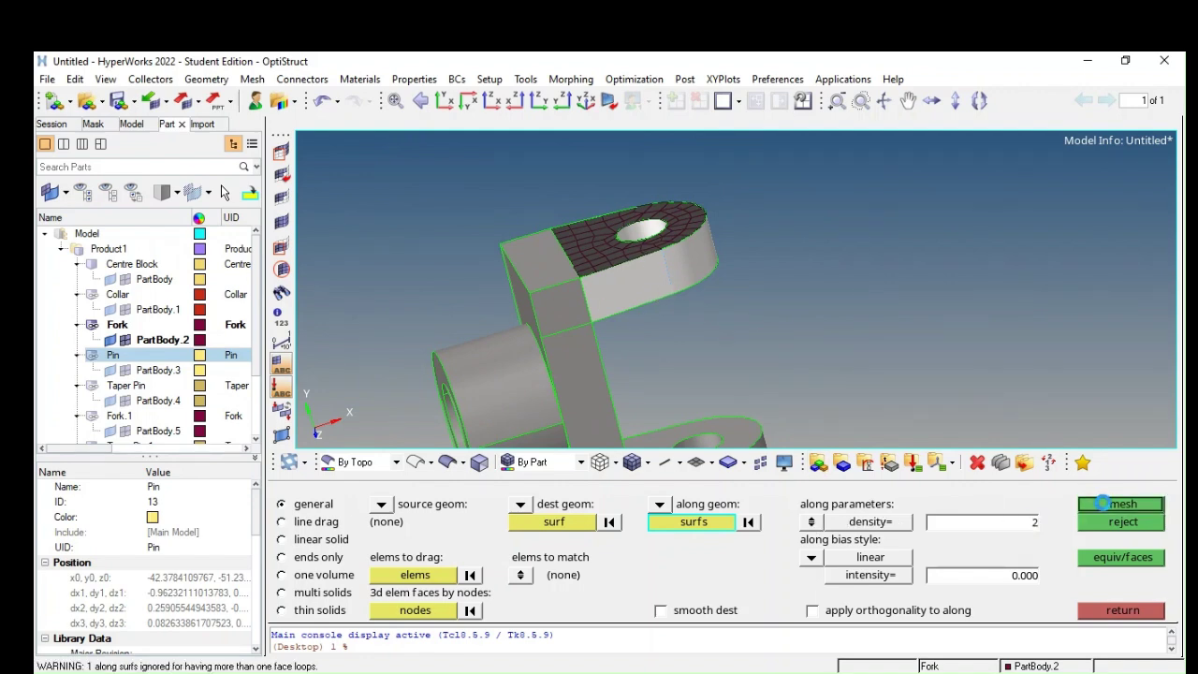
pyautogui.scroll(3, 690, 272)
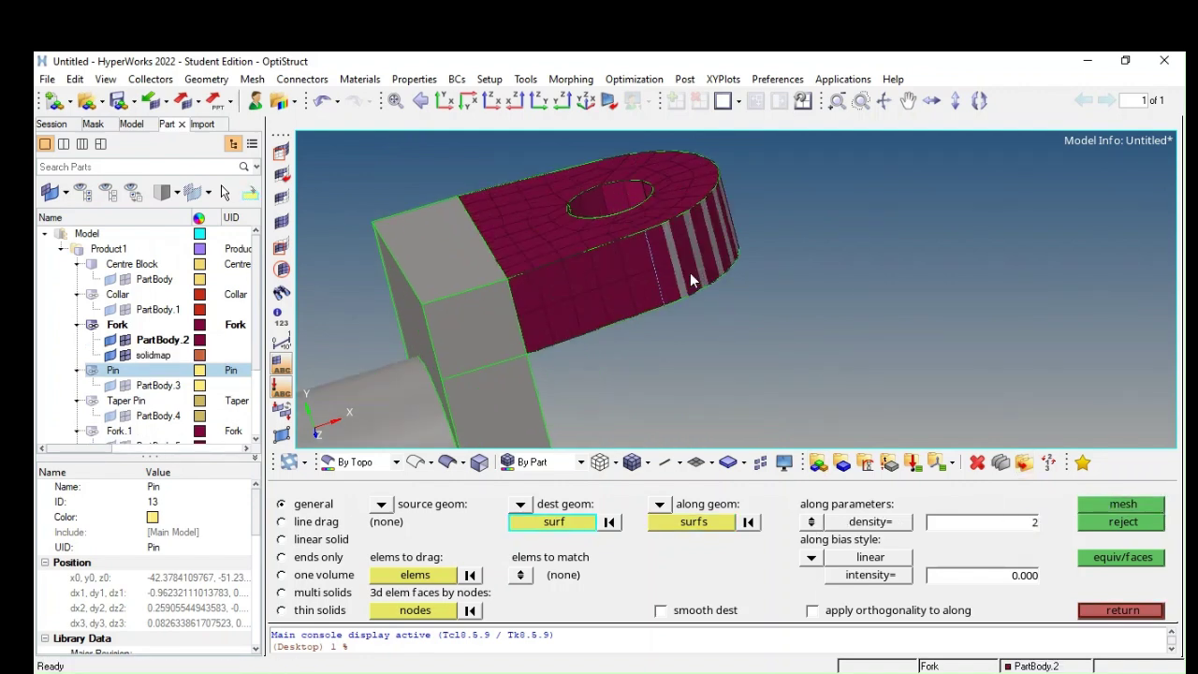
# Delete the fork arm's leftover face elements, selected by face
pyautogui.click(1097, 614)
pyautogui.press('F2')
pyautogui.keyDown('ctrl'); pyautogui.moveTo(758, 290); pyautogui.dragTo(602, 368); pyautogui.keyUp('ctrl')
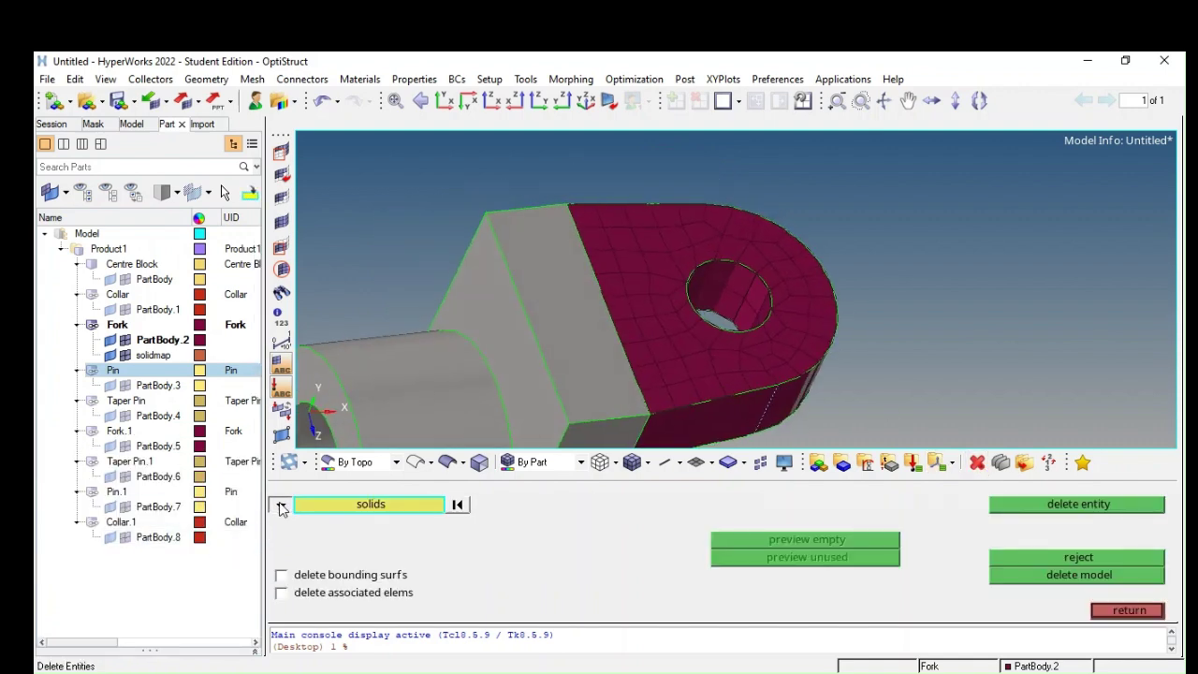
pyautogui.click(280, 504)
pyautogui.click(308, 530)
pyautogui.click(378, 539)
pyautogui.click(672, 370)
pyautogui.click(393, 504)
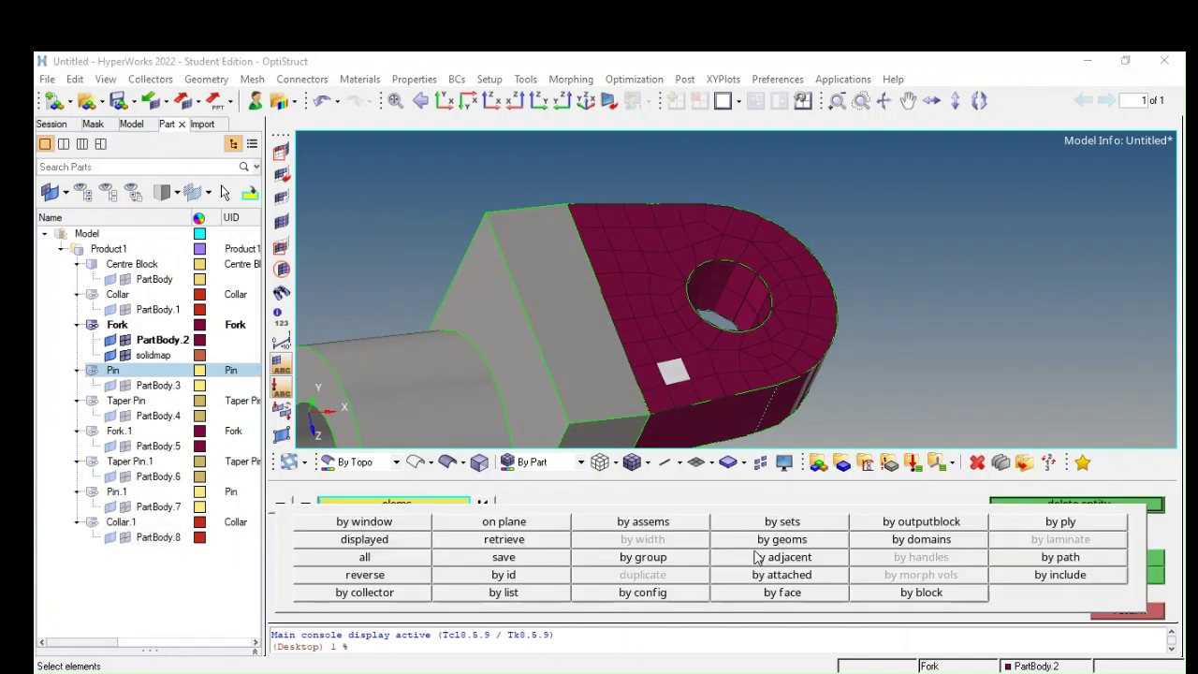
pyautogui.click(798, 597)
pyautogui.click(1077, 504)
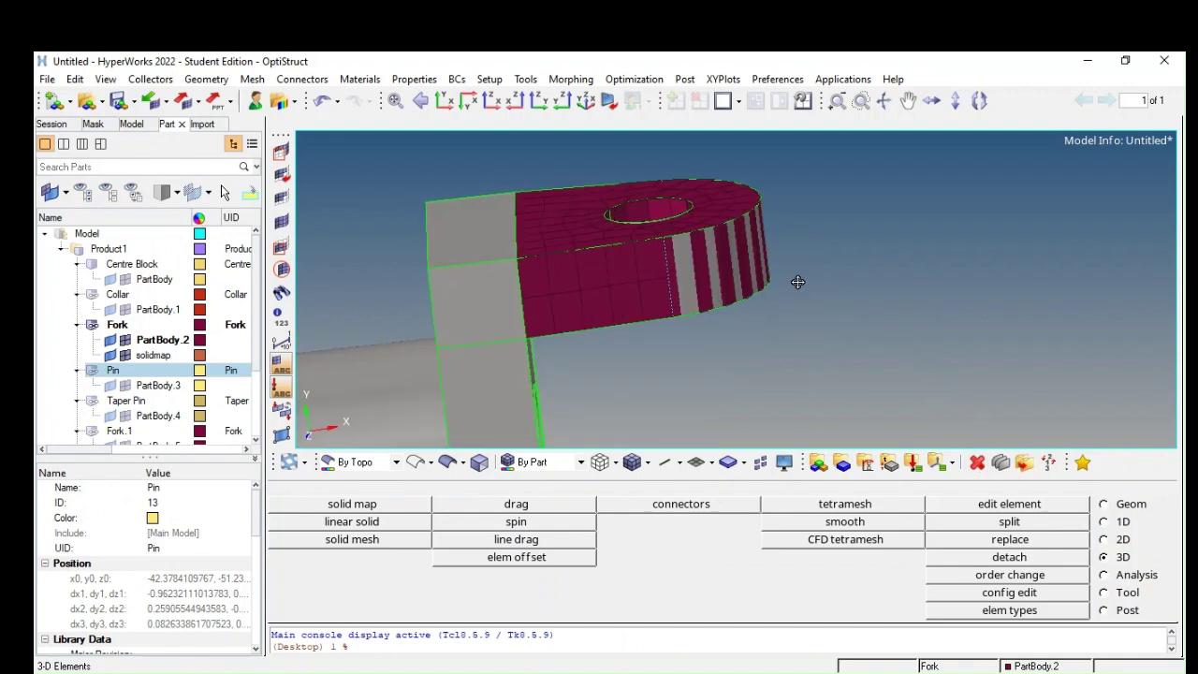
pyautogui.keyDown('ctrl'); pyautogui.moveTo(937, 389); pyautogui.dragTo(789, 328); pyautogui.keyUp('ctrl')
# Delete the three leftover surfaces of the fork arm
pyautogui.press('F2')
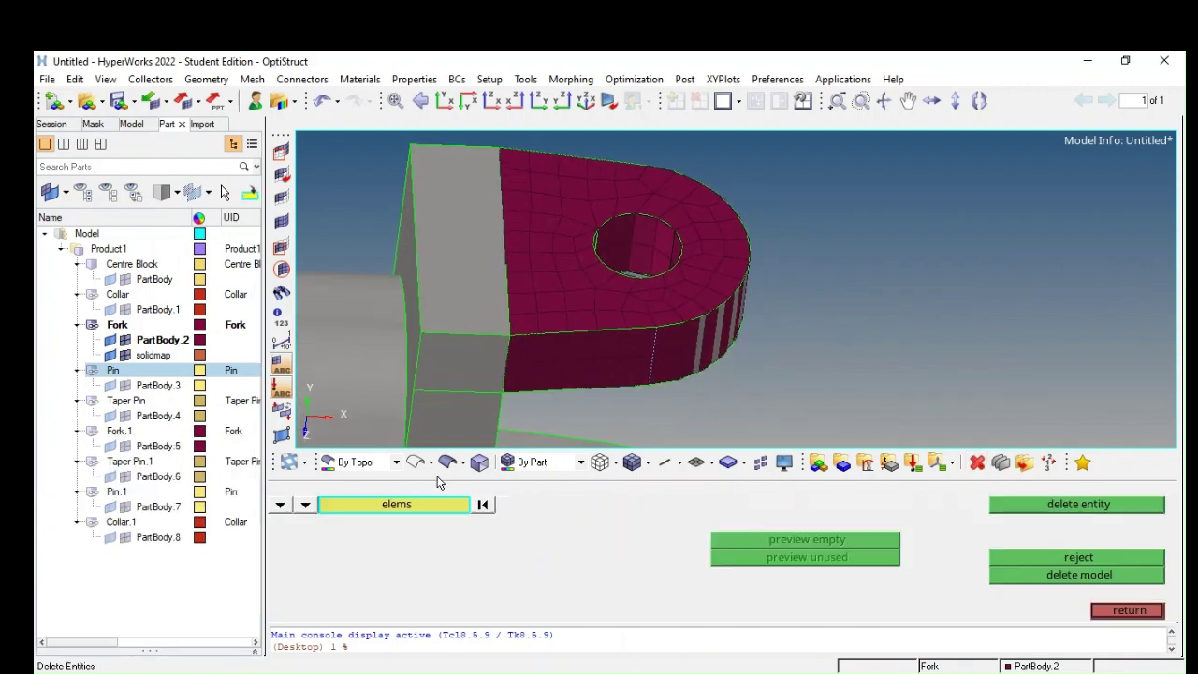
pyautogui.click(304, 506)
pyautogui.click(377, 575)
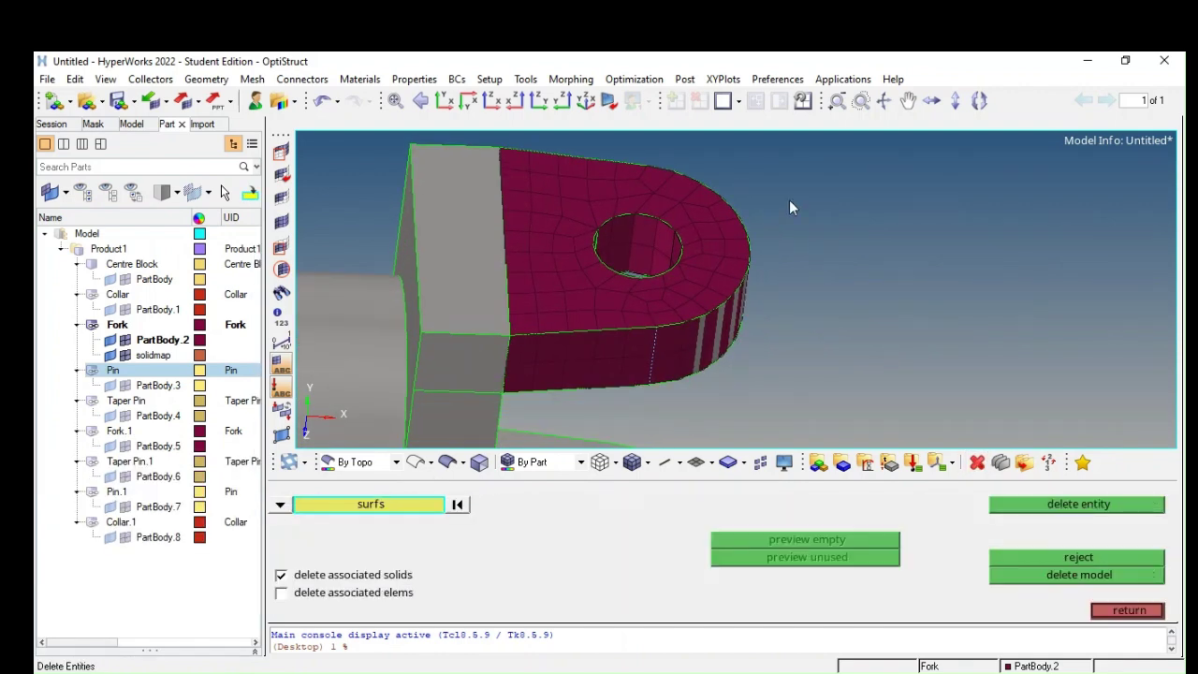
pyautogui.keyDown('ctrl'); pyautogui.moveTo(790, 200); pyautogui.dragTo(726, 295); pyautogui.keyUp('ctrl')
pyautogui.click(1012, 505)
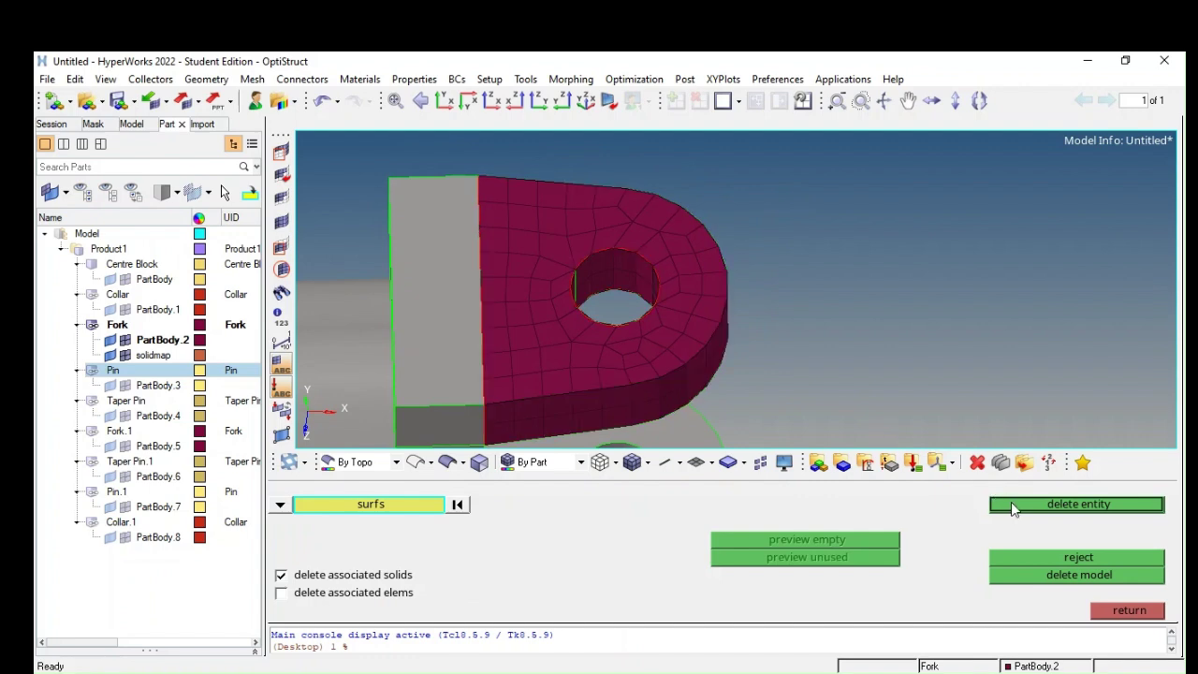
# Remove two stray edge elements and restore the extra elements deleted by mistake
pyautogui.moveTo(763, 220)
pyautogui.keyDown('shift'); pyautogui.mouseDown()
pyautogui.moveTo(716, 323)
pyautogui.moveTo(515, 321)
pyautogui.mouseUp(); pyautogui.keyUp('shift')
pyautogui.middleClick(717, 323)
pyautogui.moveTo(784, 178)
pyautogui.keyDown('shift'); pyautogui.mouseDown()
pyautogui.moveTo(655, 323)
pyautogui.moveTo(634, 287)
pyautogui.moveTo(630, 373)
pyautogui.moveTo(637, 251)
pyautogui.moveTo(829, 316)
pyautogui.moveTo(797, 348)
pyautogui.mouseUp(); pyautogui.keyUp('shift')
pyautogui.click(1013, 506)
pyautogui.click(1077, 560)
# Turn to the grey unmeshed fork arm and bring up quick geometry editing
pyautogui.click(1101, 612)
pyautogui.keyDown('ctrl'); pyautogui.moveTo(974, 402); pyautogui.dragTo(1003, 356); pyautogui.keyUp('ctrl')
pyautogui.moveTo(785, 390)
pyautogui.keyDown('ctrl'); pyautogui.mouseDown()
pyautogui.moveTo(691, 229)
pyautogui.moveTo(605, 260)
pyautogui.moveTo(594, 343)
pyautogui.moveTo(672, 367)
pyautogui.moveTo(753, 138)
pyautogui.moveTo(1000, 461)
pyautogui.mouseUp(); pyautogui.keyUp('ctrl')
pyautogui.click(1104, 504)
pyautogui.click(990, 506)
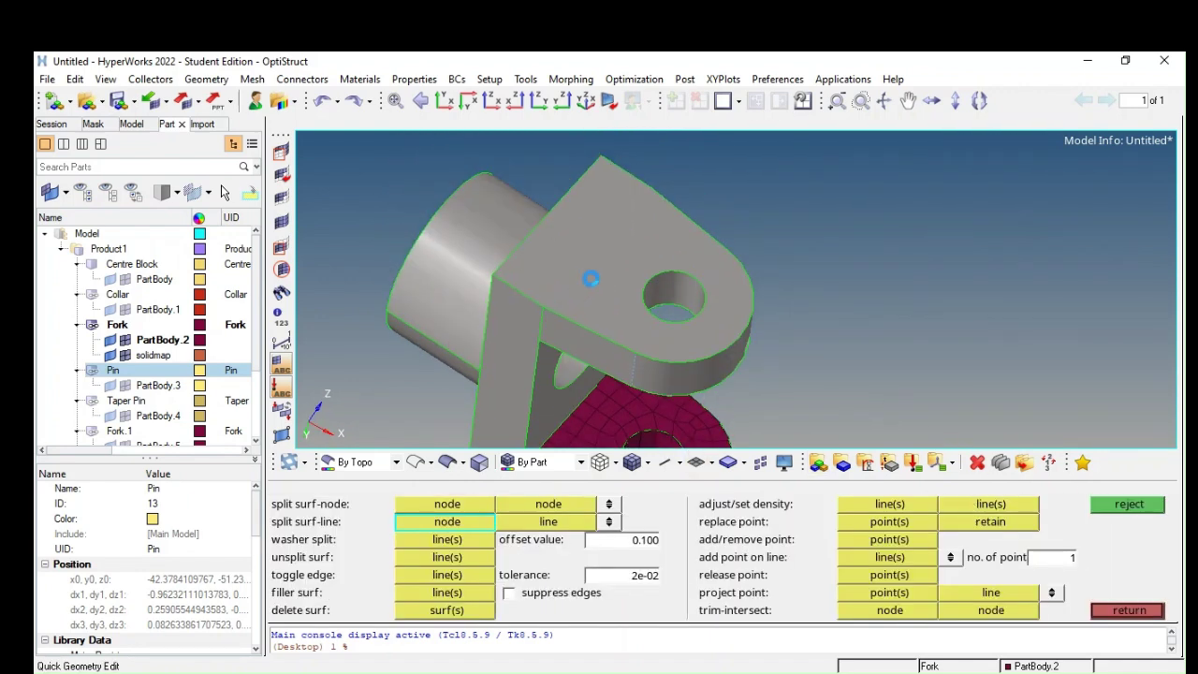
# Automesh the second arm's face with 6 hole-edge and 20 outer-edge elements, and accept
pyautogui.click(583, 271)
pyautogui.keyDown('ctrl'); pyautogui.moveTo(583, 271); pyautogui.dragTo(580, 355); pyautogui.keyUp('ctrl')
pyautogui.click(1129, 610)
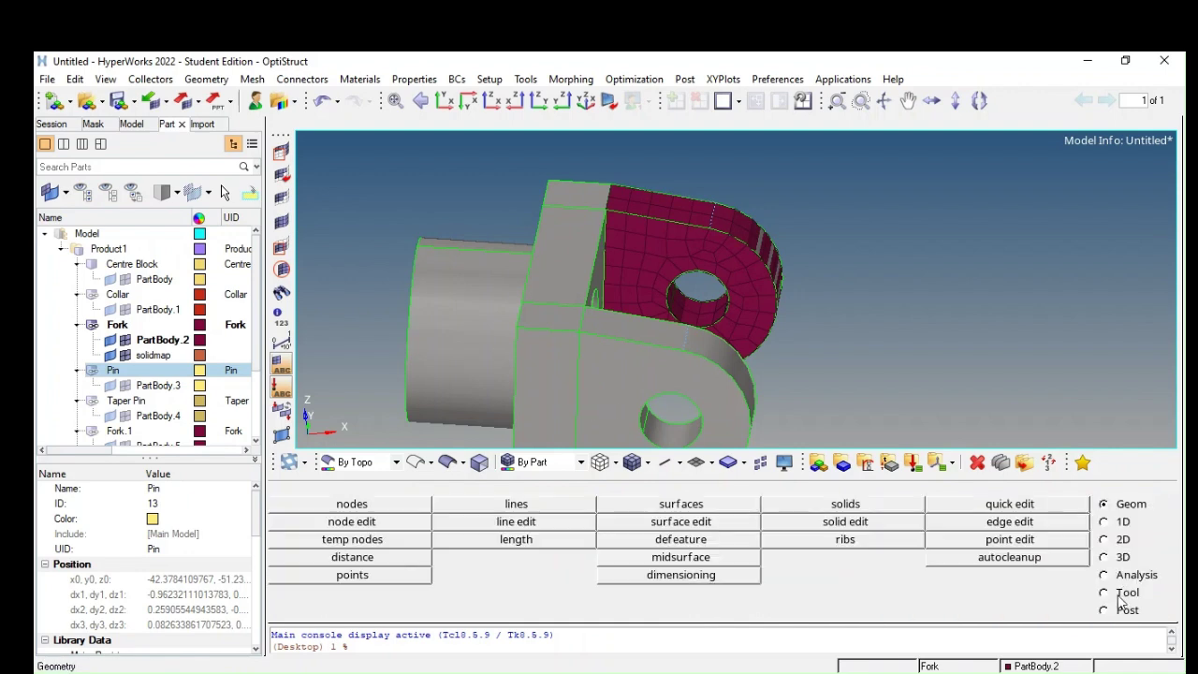
pyautogui.click(1103, 539)
pyautogui.click(843, 503)
pyautogui.keyDown('ctrl'); pyautogui.moveTo(642, 368); pyautogui.dragTo(661, 317); pyautogui.keyUp('ctrl')
pyautogui.click(660, 317)
pyautogui.middleClick(660, 318)
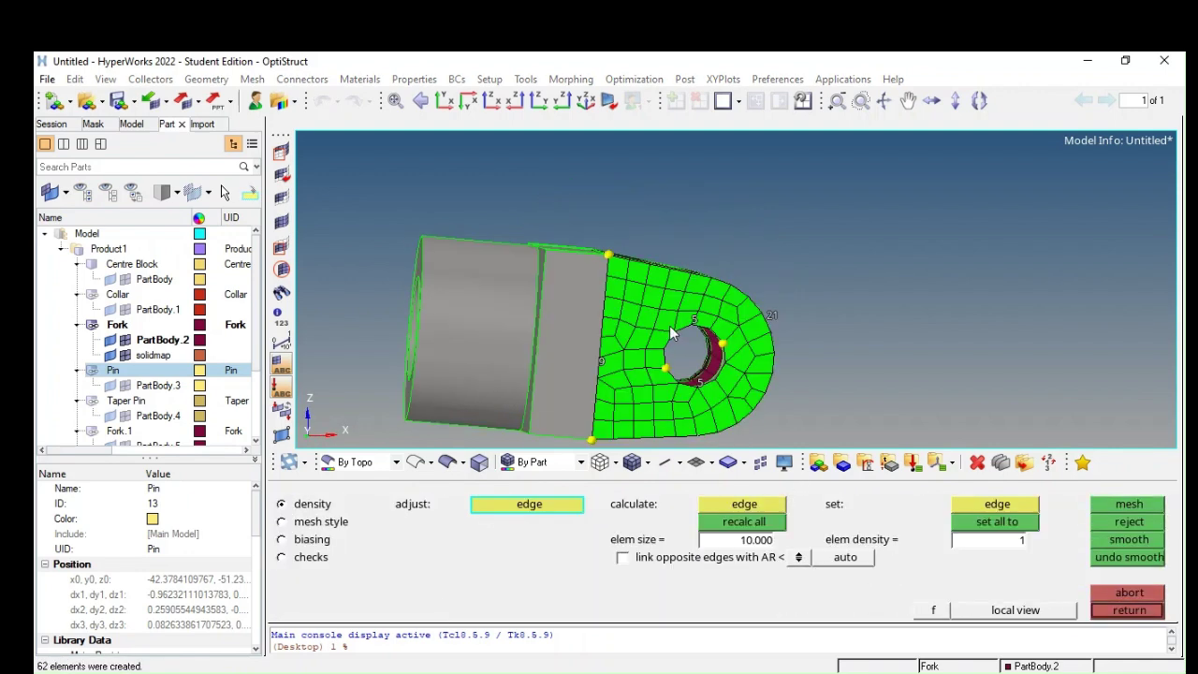
pyautogui.click(712, 380)
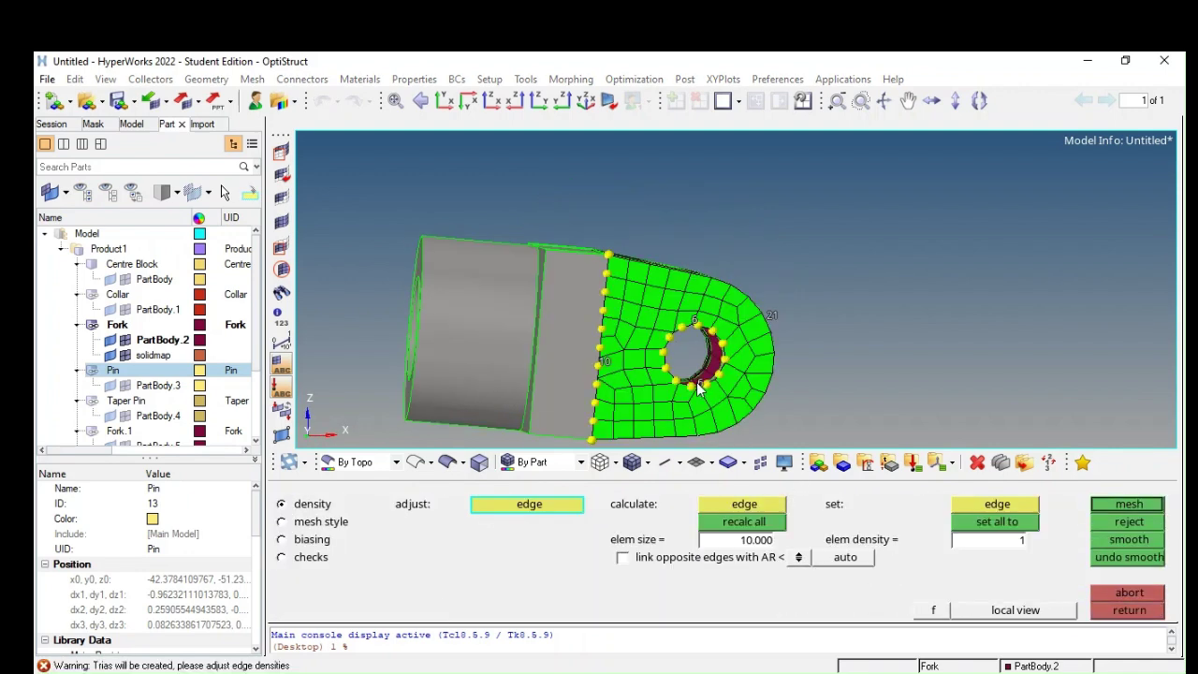
pyautogui.rightClick(770, 319)
pyautogui.click(1114, 609)
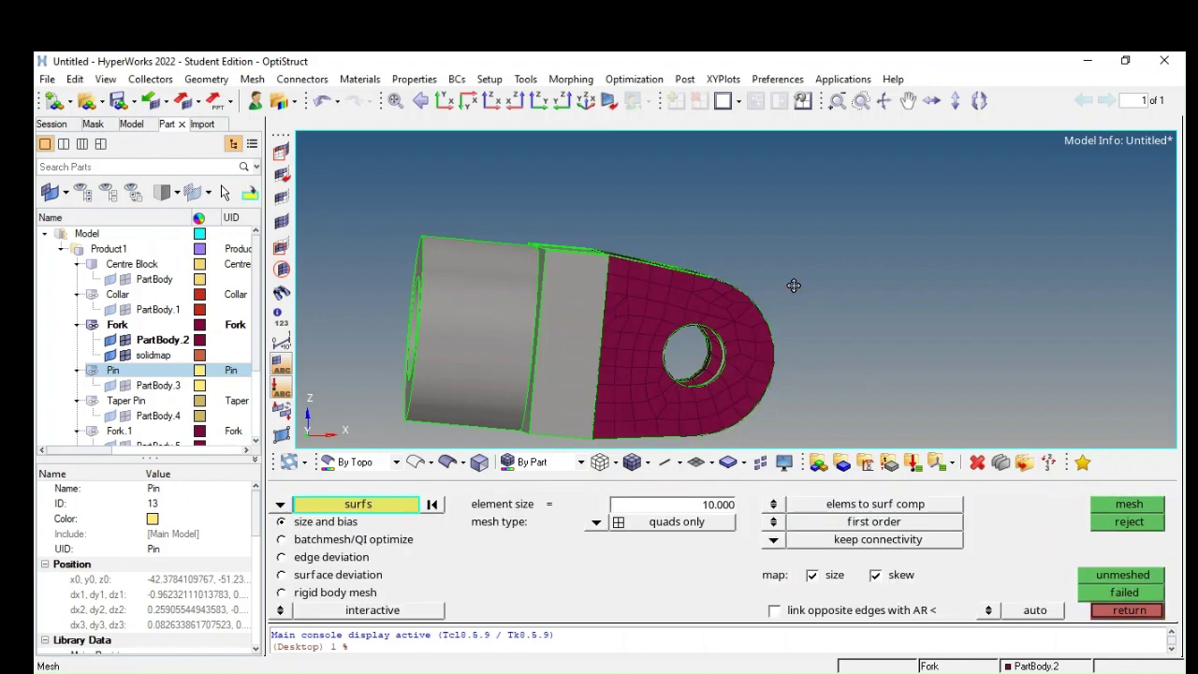
# Solid-map the second arm's face elements onto its opposite face, two elements through the thickness
pyautogui.keyDown('ctrl'); pyautogui.moveTo(618, 374); pyautogui.dragTo(751, 317); pyautogui.keyUp('ctrl')
pyautogui.click(1105, 613)
pyautogui.click(1103, 557)
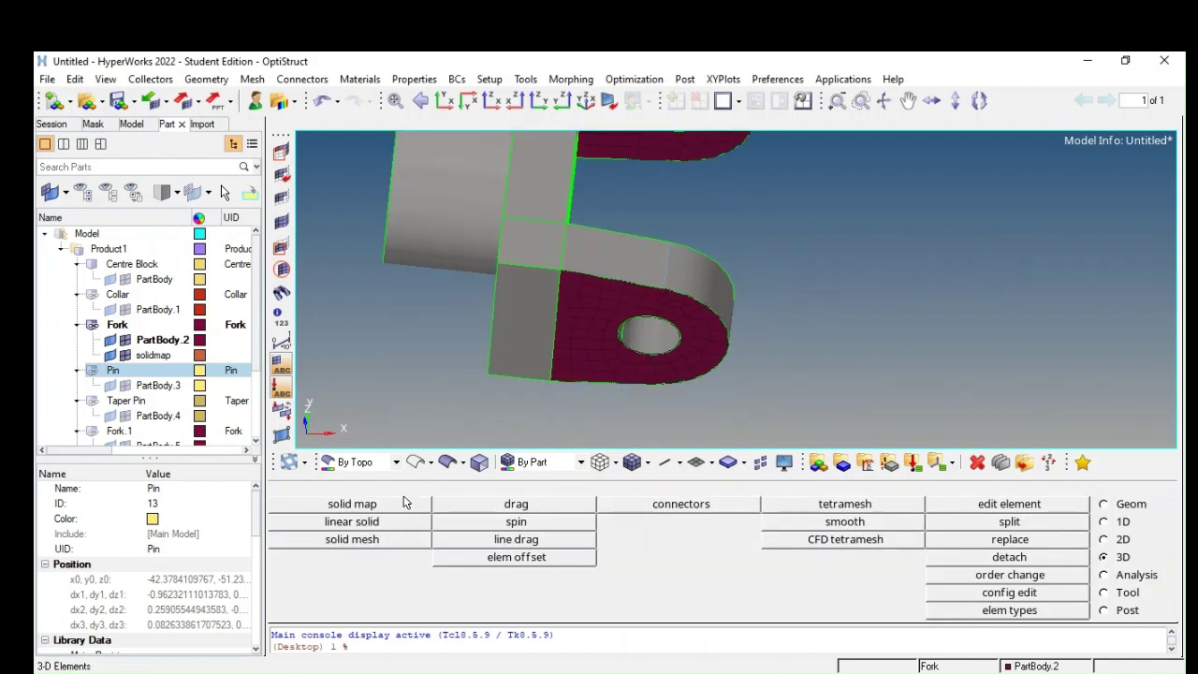
pyautogui.click(408, 504)
pyautogui.click(414, 575)
pyautogui.click(810, 590)
pyautogui.moveTo(643, 396)
pyautogui.keyDown('ctrl'); pyautogui.mouseDown()
pyautogui.moveTo(693, 513)
pyautogui.moveTo(754, 221)
pyautogui.moveTo(717, 356)
pyautogui.moveTo(644, 317)
pyautogui.moveTo(832, 343)
pyautogui.mouseUp(); pyautogui.keyUp('ctrl')
pyautogui.click(692, 517)
pyautogui.click(1124, 504)
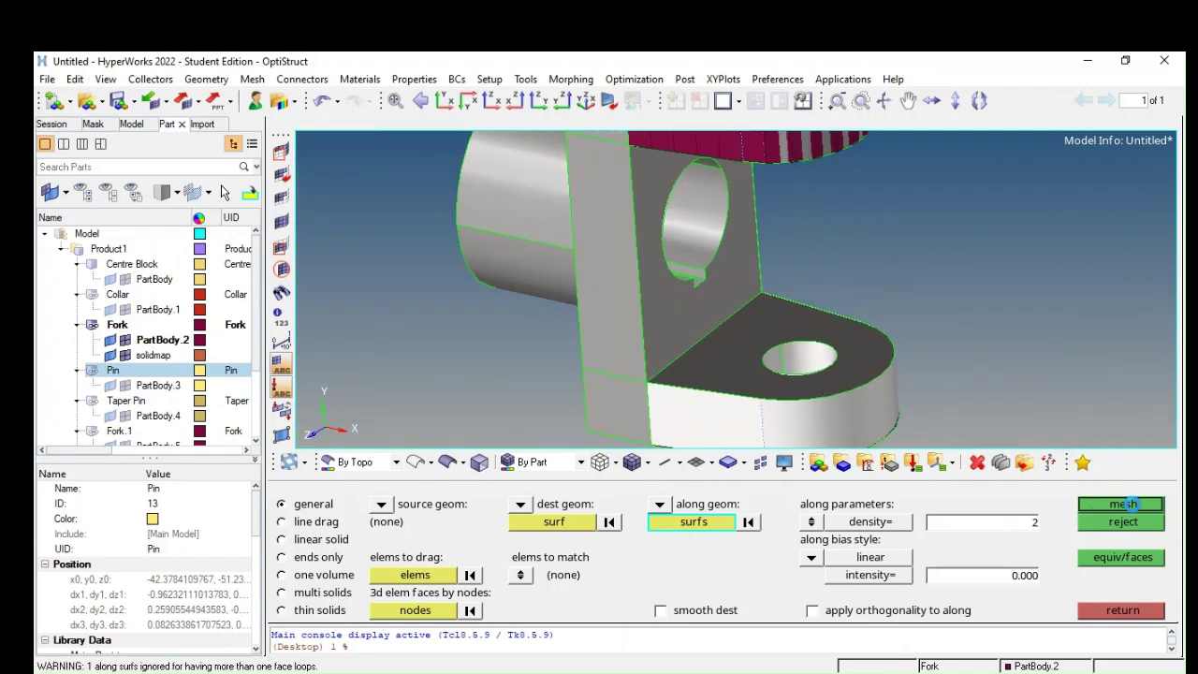
pyautogui.keyDown('ctrl'); pyautogui.moveTo(977, 399); pyautogui.dragTo(676, 307); pyautogui.keyUp('ctrl')
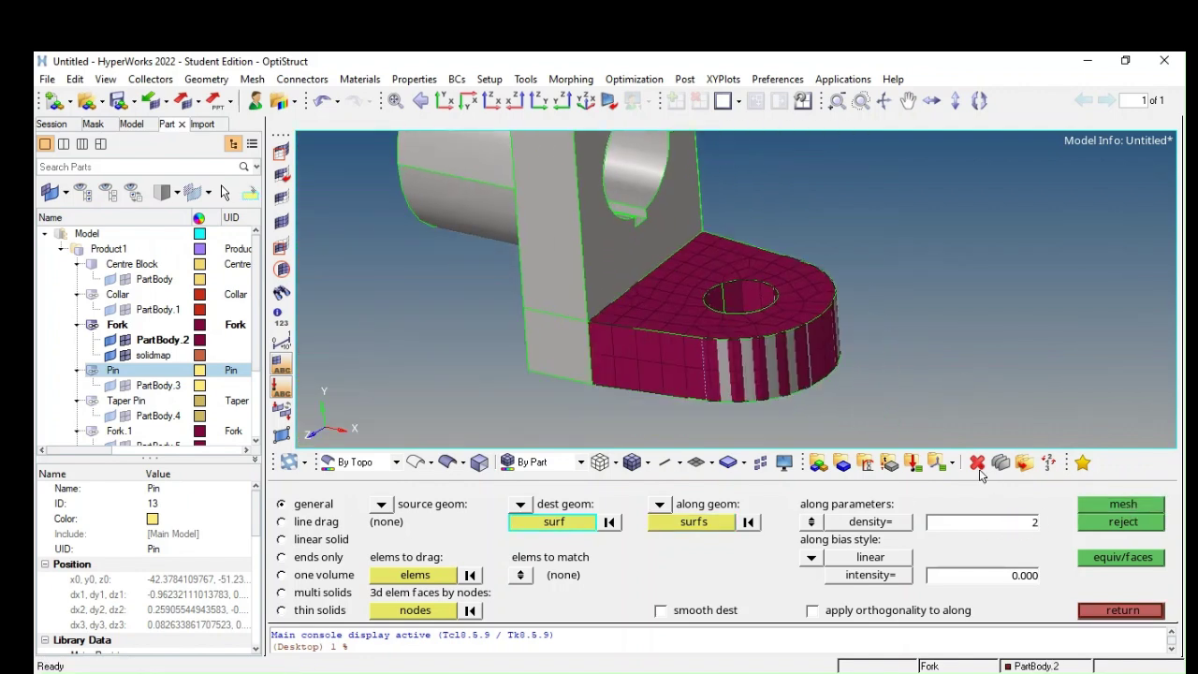
pyautogui.press('F2')
# Delete the first stray face element on the fork lug, after clearing a mistaken lug selection
pyautogui.click(438, 510)
pyautogui.click(818, 576)
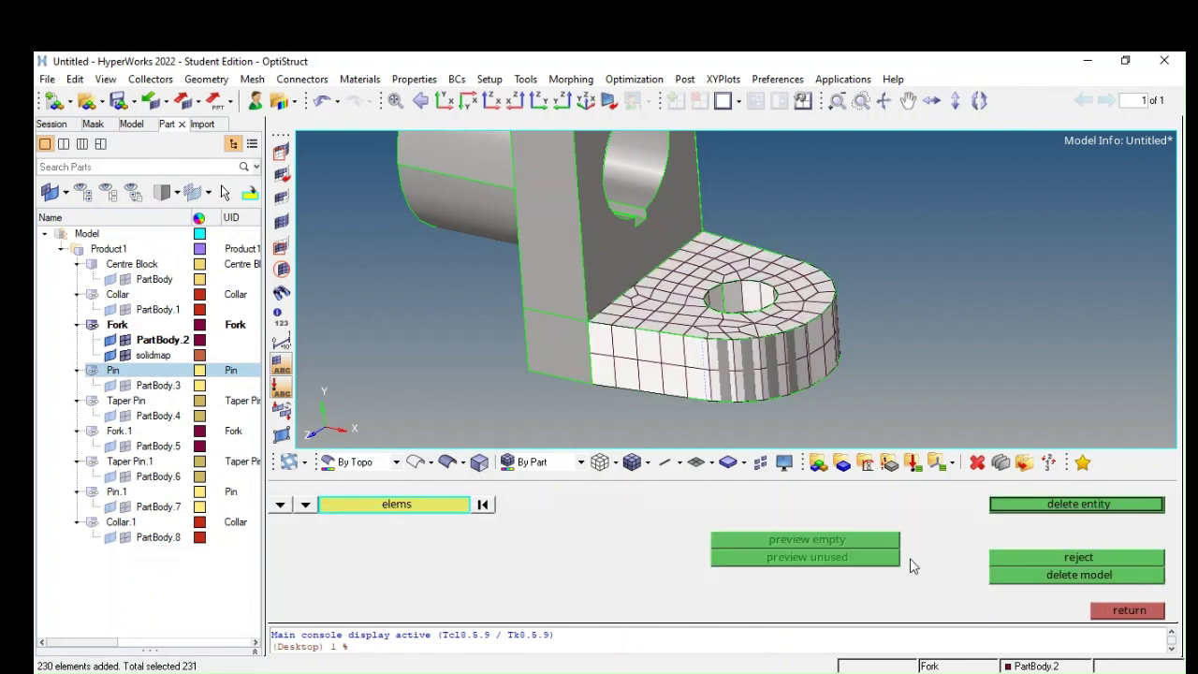
pyautogui.click(442, 499)
pyautogui.click(825, 585)
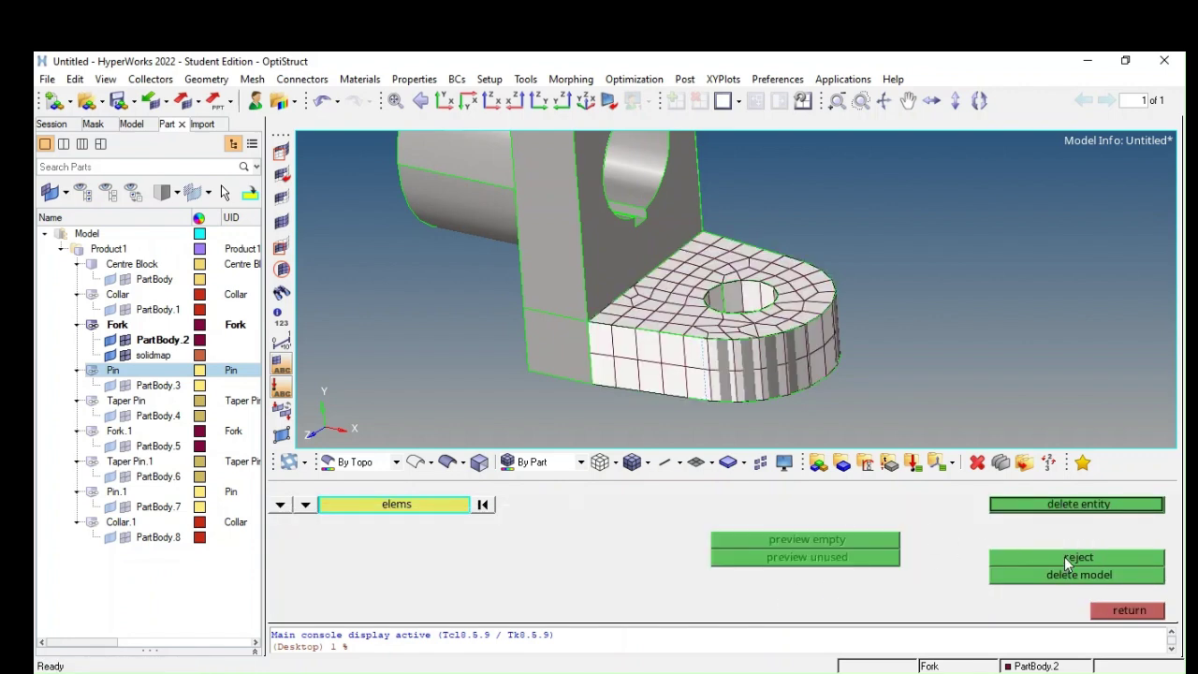
pyautogui.click(1121, 613)
pyautogui.press('F2')
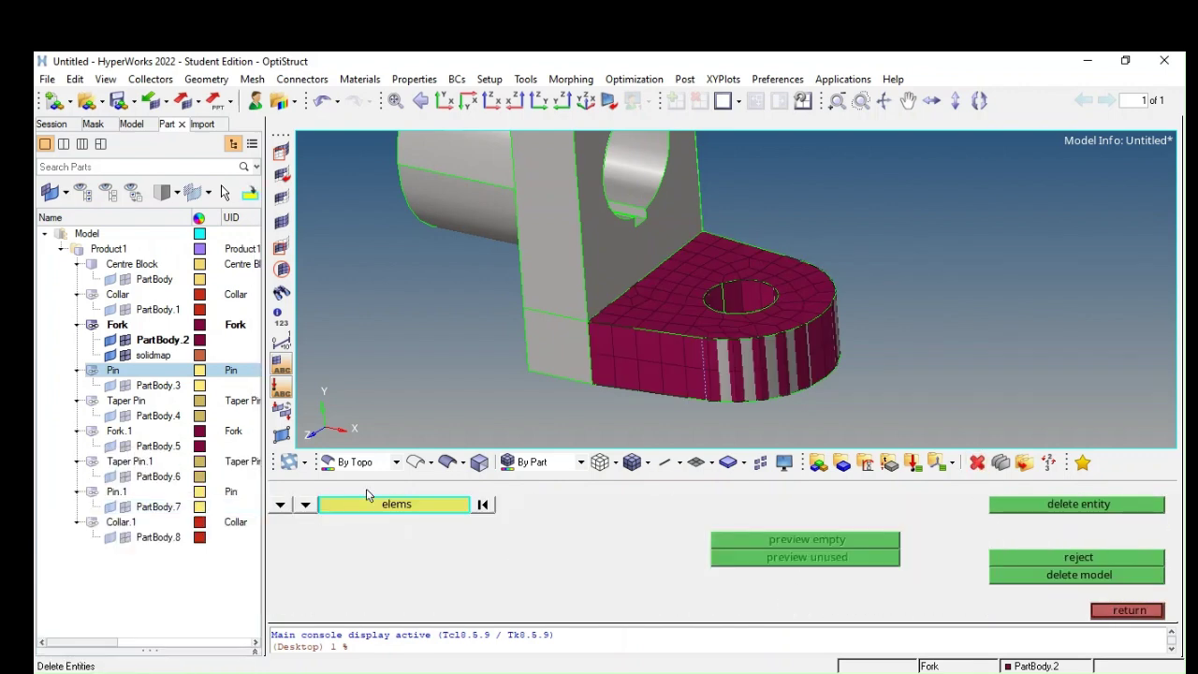
pyautogui.click(366, 506)
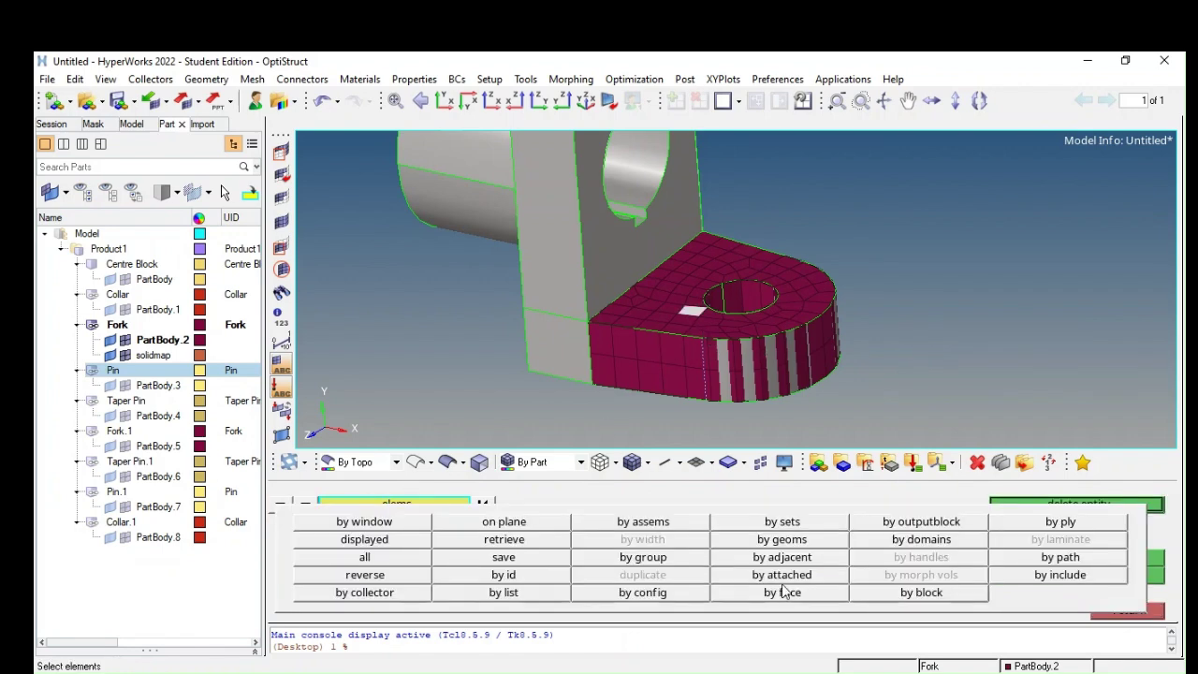
pyautogui.click(846, 589)
pyautogui.click(1061, 513)
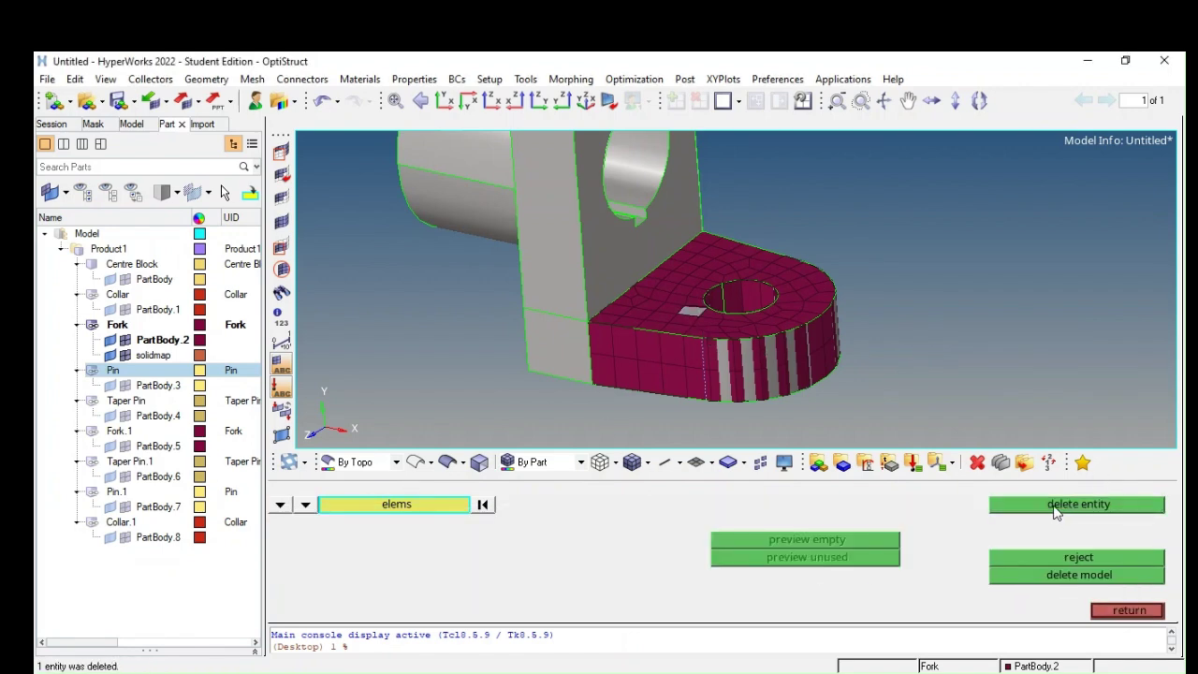
# Delete a second stray face element on the lug's top, then inspect the lug from below
pyautogui.scroll(3, 710, 318)
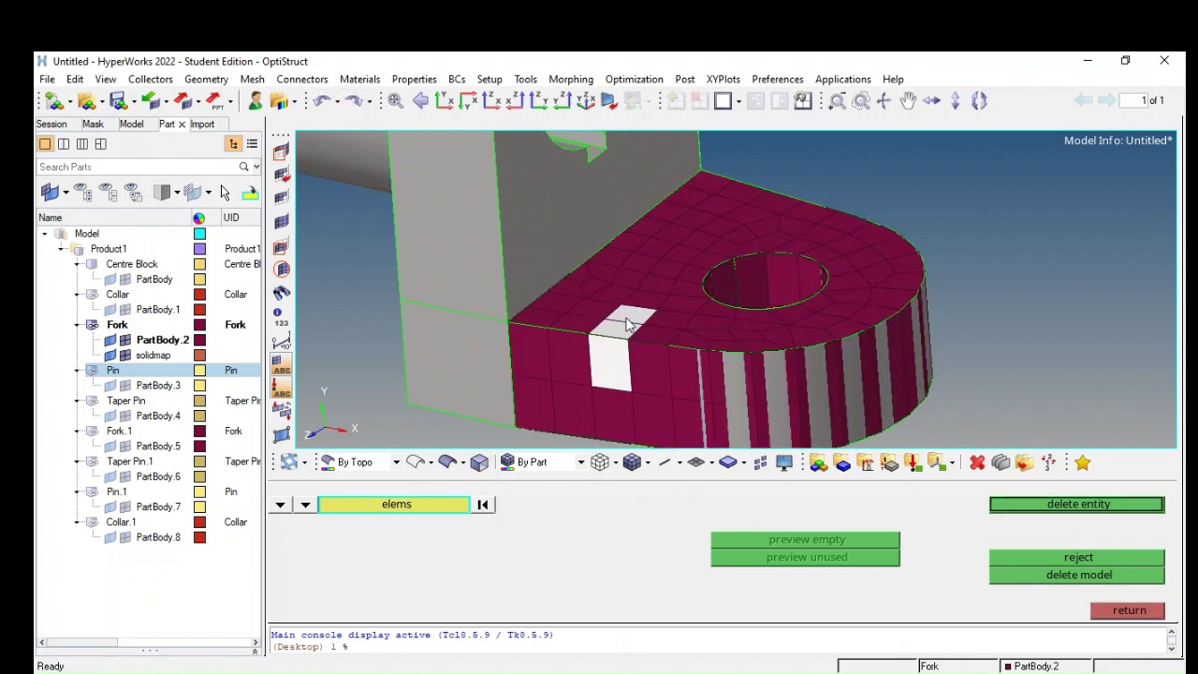
pyautogui.keyDown('ctrl'); pyautogui.moveTo(618, 326); pyautogui.dragTo(757, 329); pyautogui.keyUp('ctrl')
pyautogui.click(431, 507)
pyautogui.click(815, 595)
pyautogui.click(1079, 504)
pyautogui.keyDown('ctrl'); pyautogui.moveTo(948, 254); pyautogui.dragTo(700, 304); pyautogui.keyUp('ctrl')
pyautogui.scroll(-3, 812, 312)
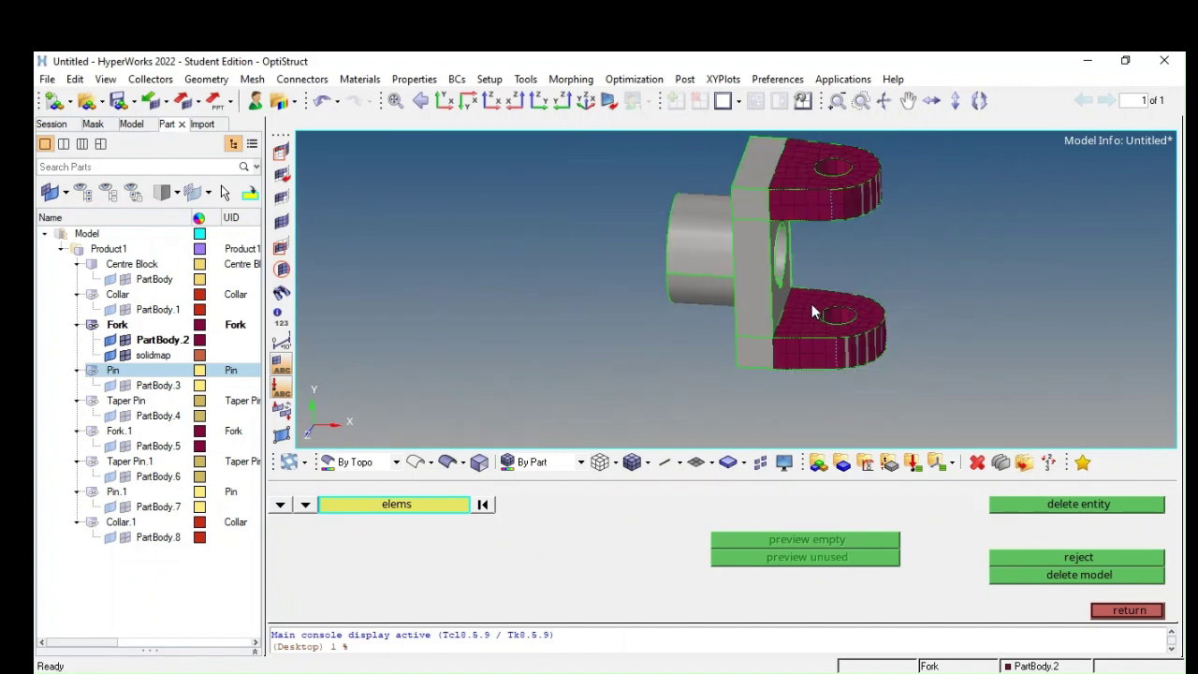
pyautogui.keyDown('ctrl'); pyautogui.moveTo(812, 305); pyautogui.dragTo(794, 274); pyautogui.keyUp('ctrl')
# Split off the small square face on the block above the right fork arm, from node to line
pyautogui.click(1120, 611)
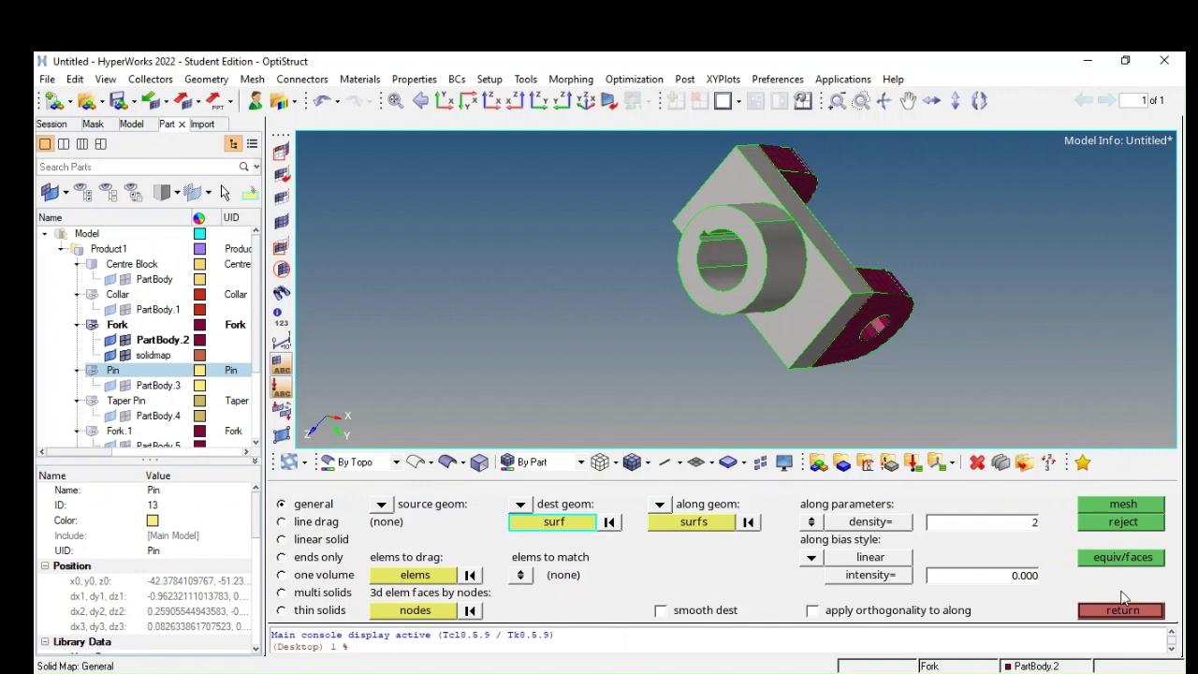
pyautogui.click(1084, 504)
pyautogui.moveTo(855, 394)
pyautogui.keyDown('ctrl'); pyautogui.mouseDown()
pyautogui.moveTo(793, 304)
pyautogui.moveTo(812, 307)
pyautogui.mouseUp(); pyautogui.keyUp('ctrl')
pyautogui.scroll(2, 833, 309)
pyautogui.scroll(3, 825, 321)
pyautogui.scroll(1, 838, 305)
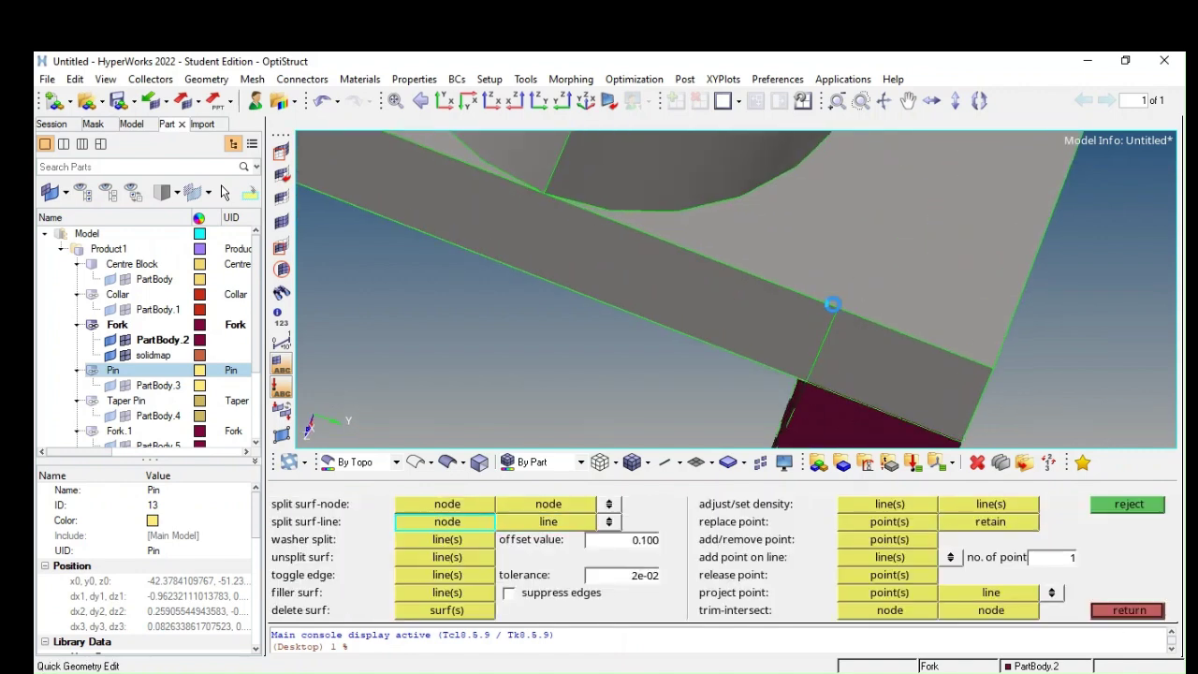
pyautogui.scroll(-3, 926, 225)
pyautogui.scroll(-2, 948, 164)
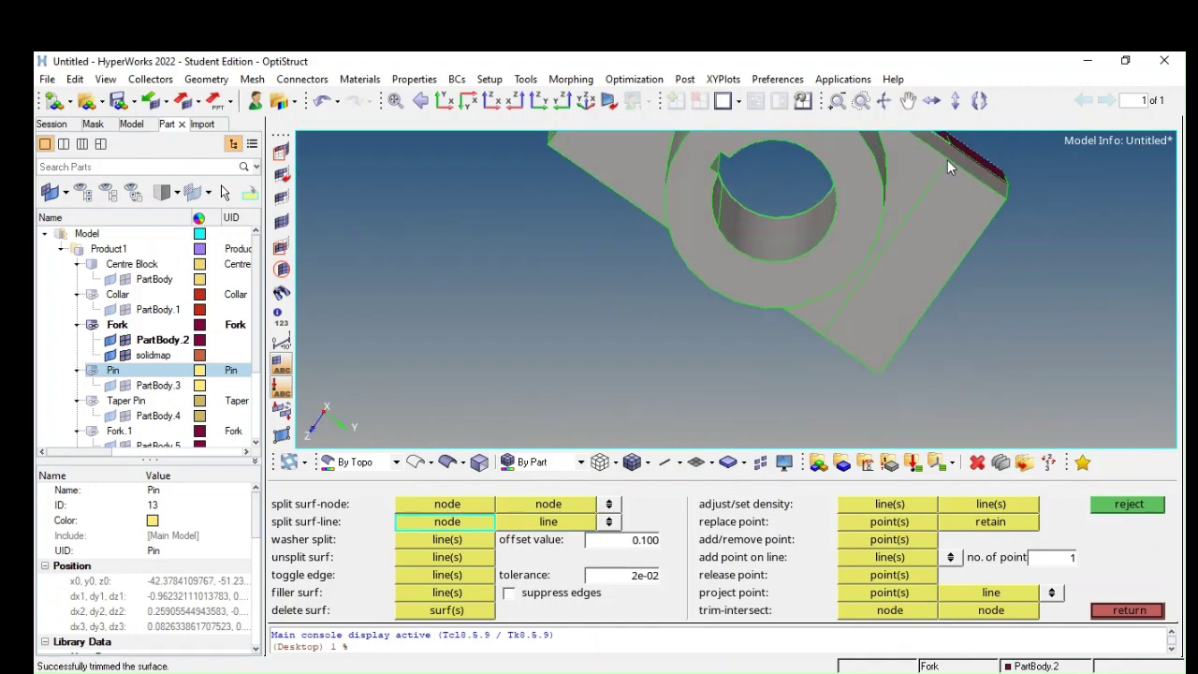
pyautogui.click(950, 156)
pyautogui.scroll(2, 951, 158)
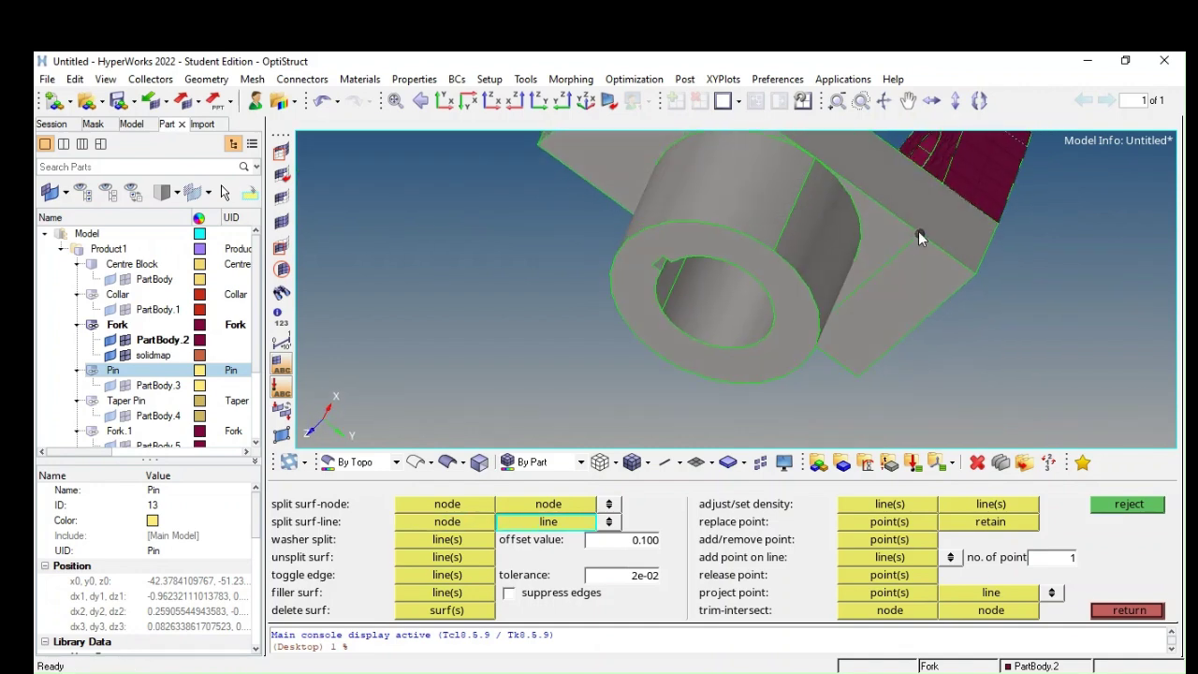
pyautogui.scroll(2, 945, 187)
pyautogui.click(934, 167)
pyautogui.scroll(-3, 934, 219)
pyautogui.keyDown('ctrl'); pyautogui.moveTo(933, 219); pyautogui.dragTo(958, 350); pyautogui.keyUp('ctrl')
pyautogui.click(1129, 610)
# Automesh the new square face with size-10 quad elements, giving six quads
pyautogui.click(1110, 539)
pyautogui.click(833, 504)
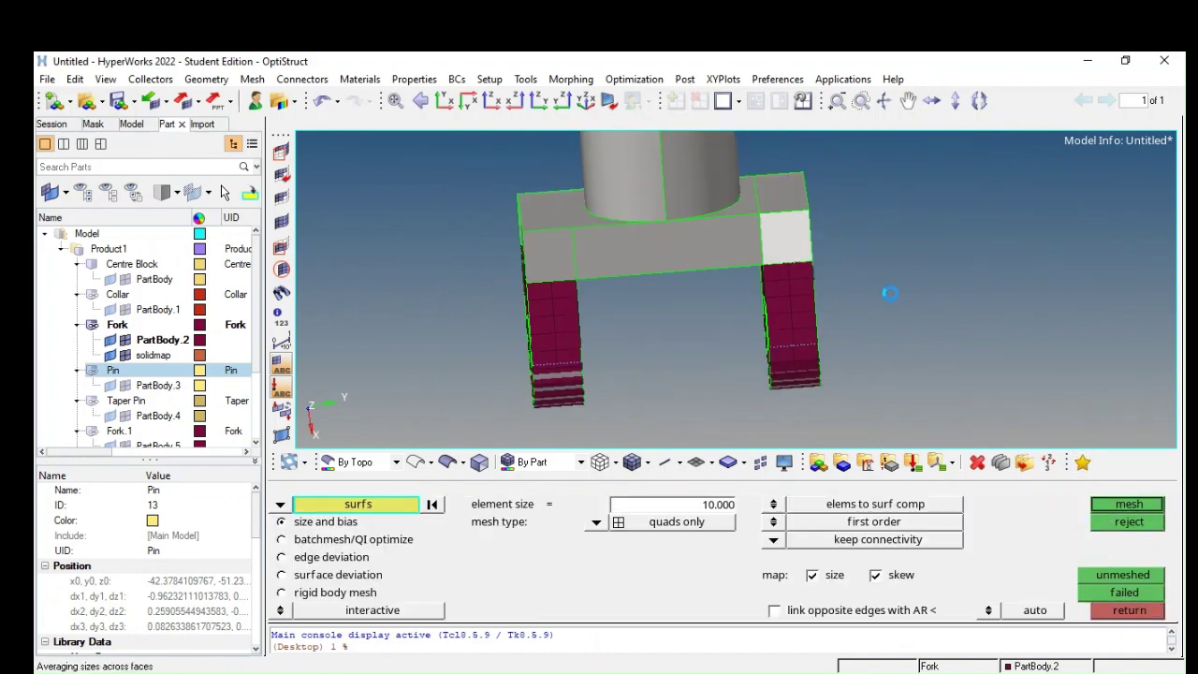
pyautogui.click(1129, 503)
pyautogui.scroll(2, 782, 292)
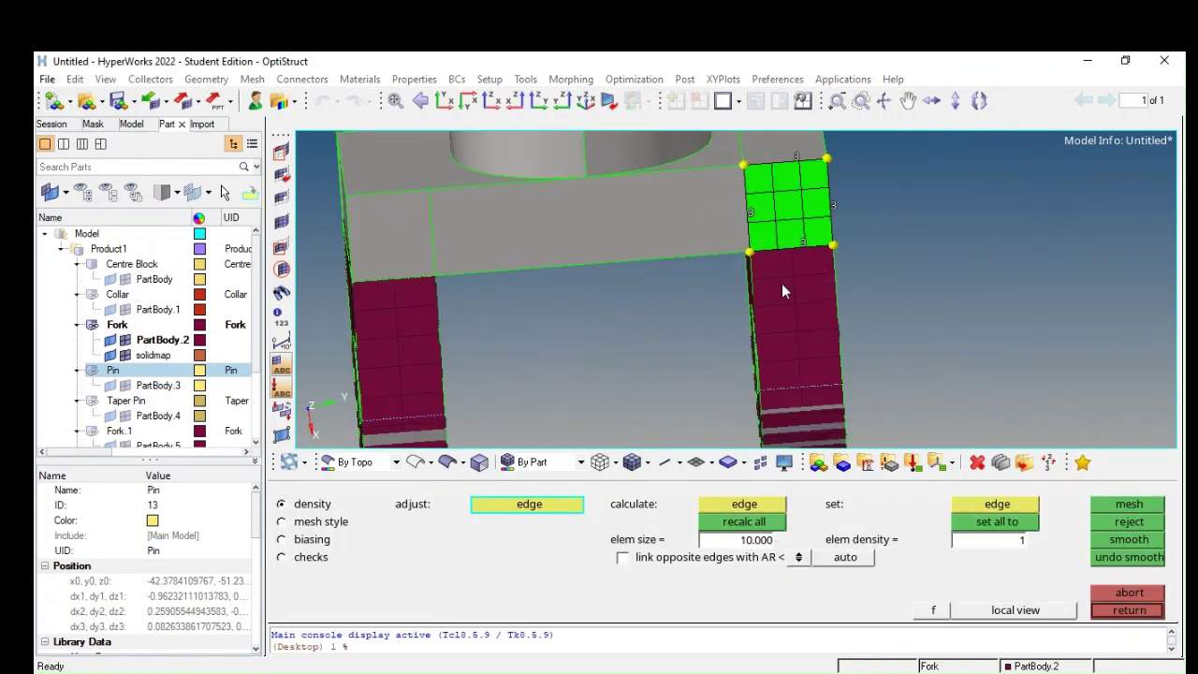
pyautogui.click(1115, 605)
pyautogui.scroll(-2, 950, 237)
pyautogui.moveTo(1016, 273)
pyautogui.keyDown('ctrl'); pyautogui.mouseDown()
pyautogui.moveTo(845, 295)
pyautogui.moveTo(717, 287)
pyautogui.moveTo(824, 281)
pyautogui.mouseUp(); pyautogui.keyUp('ctrl')
# Find the free faces of the selected fork-lug solid elements into a ^faces component
pyautogui.click(1104, 593)
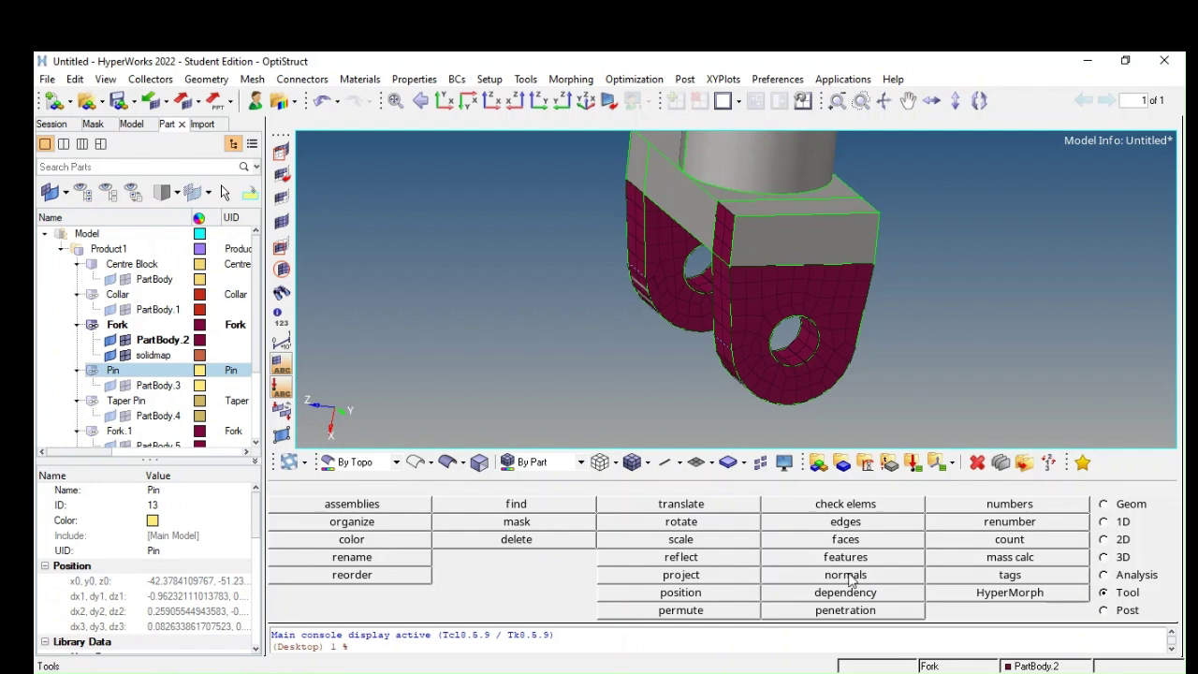
pyautogui.click(845, 540)
pyautogui.click(280, 505)
pyautogui.click(326, 535)
pyautogui.keyDown('ctrl'); pyautogui.moveTo(711, 318); pyautogui.dragTo(655, 394); pyautogui.keyUp('ctrl')
pyautogui.click(415, 463)
pyautogui.scroll(3, 869, 234)
pyautogui.click(789, 261)
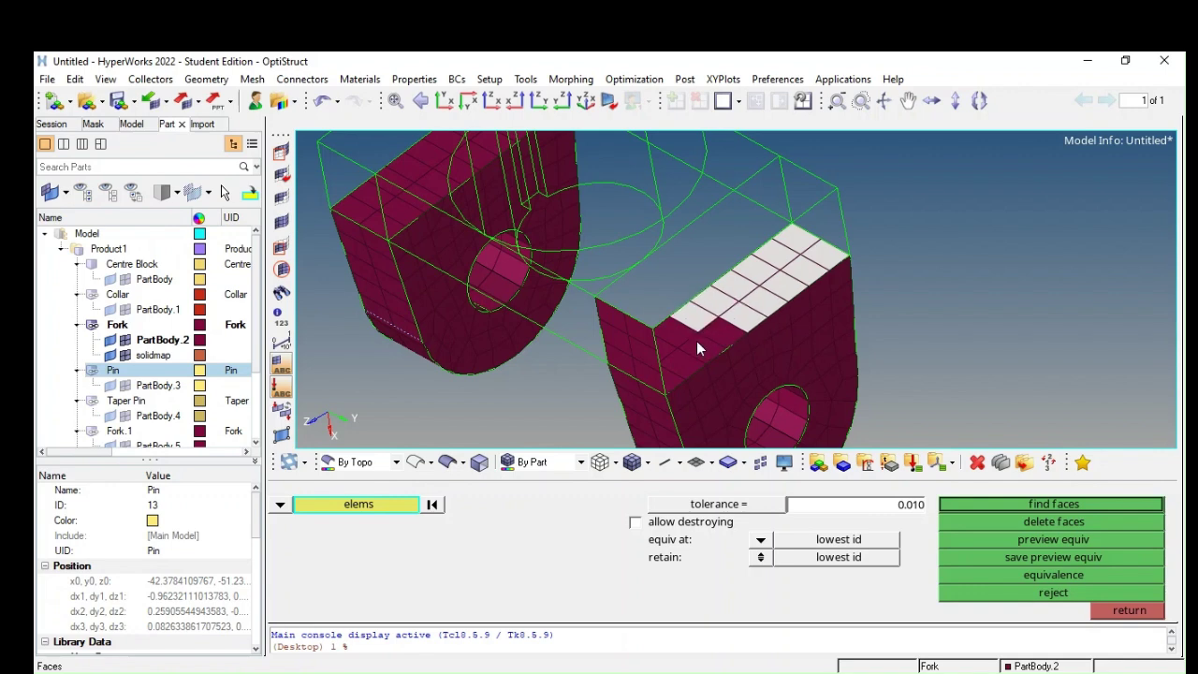
pyautogui.keyDown('ctrl'); pyautogui.moveTo(684, 353); pyautogui.dragTo(534, 421); pyautogui.keyUp('ctrl')
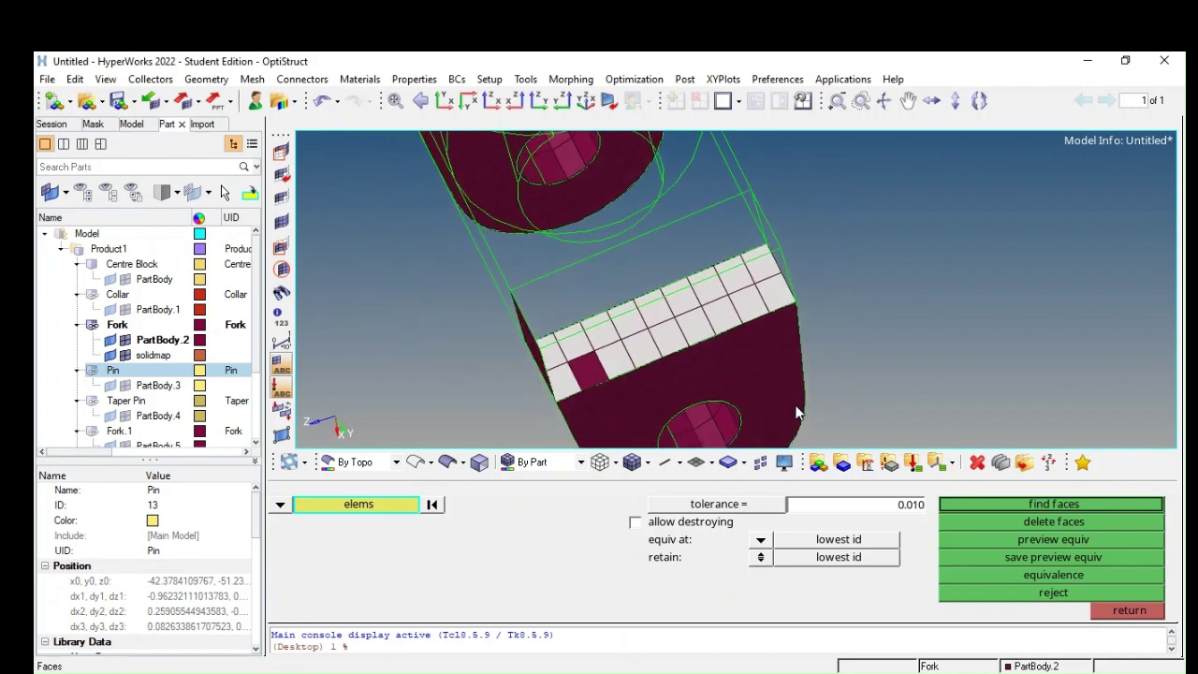
pyautogui.click(1033, 508)
pyautogui.click(1129, 610)
pyautogui.keyDown('ctrl'); pyautogui.moveTo(730, 374); pyautogui.dragTo(620, 276); pyautogui.keyUp('ctrl')
pyautogui.scroll(-3, 619, 277)
# Set the lug-face shell elements as solid map source and pick the destination surface
pyautogui.keyDown('ctrl'); pyautogui.moveTo(615, 321); pyautogui.dragTo(561, 281); pyautogui.keyUp('ctrl')
pyautogui.click(1105, 557)
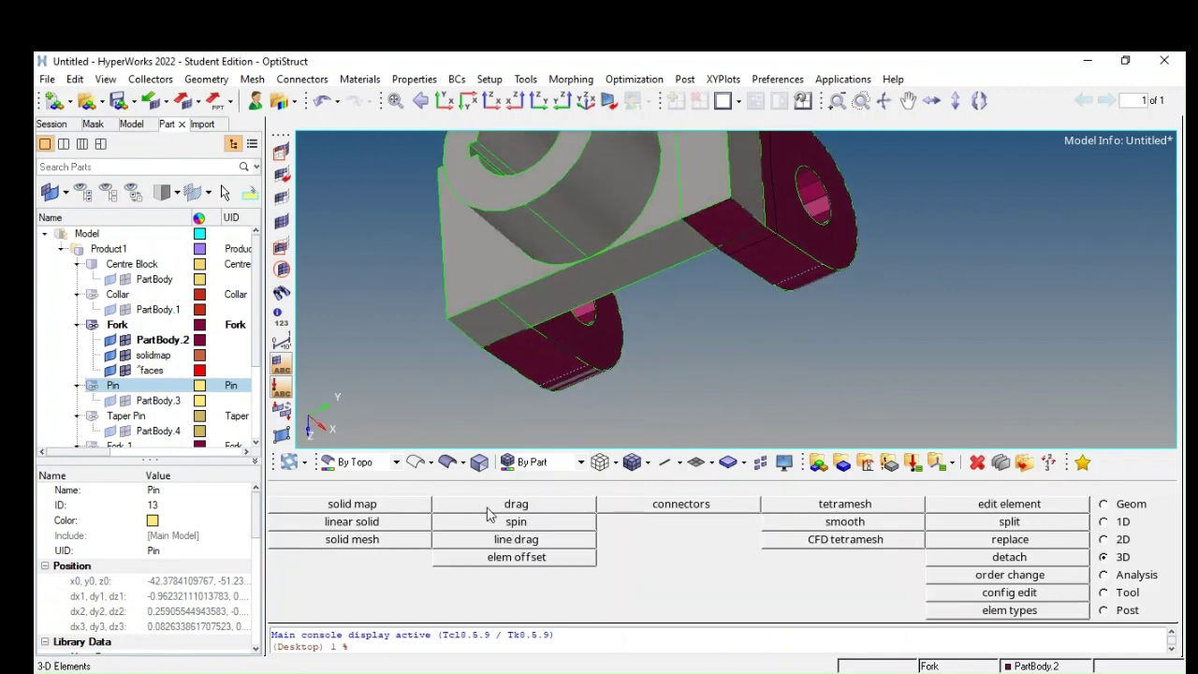
pyautogui.click(348, 504)
pyautogui.click(405, 580)
pyautogui.moveTo(655, 308)
pyautogui.keyDown('ctrl'); pyautogui.mouseDown()
pyautogui.moveTo(740, 207)
pyautogui.moveTo(704, 301)
pyautogui.mouseUp(); pyautogui.keyUp('ctrl')
pyautogui.click(415, 575)
pyautogui.click(798, 595)
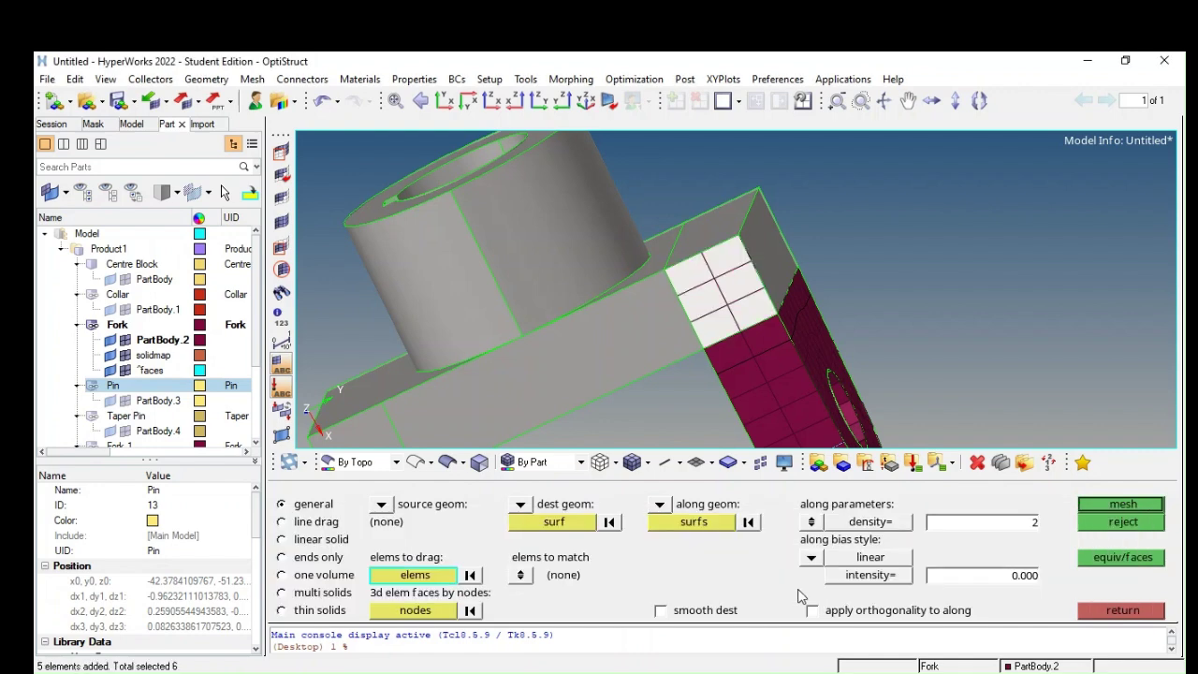
pyautogui.click(539, 530)
pyautogui.moveTo(655, 374)
pyautogui.keyDown('ctrl'); pyautogui.mouseDown()
pyautogui.moveTo(745, 341)
pyautogui.moveTo(839, 201)
pyautogui.mouseUp(); pyautogui.keyUp('ctrl')
# Sweep along mixed block side faces and lug-face elements to generate the hexa block mesh
pyautogui.click(660, 504)
pyautogui.click(656, 584)
pyautogui.click(741, 274)
pyautogui.click(753, 295)
pyautogui.click(697, 543)
pyautogui.keyDown('ctrl'); pyautogui.moveTo(580, 375); pyautogui.dragTo(730, 299); pyautogui.keyUp('ctrl')
pyautogui.click(736, 299)
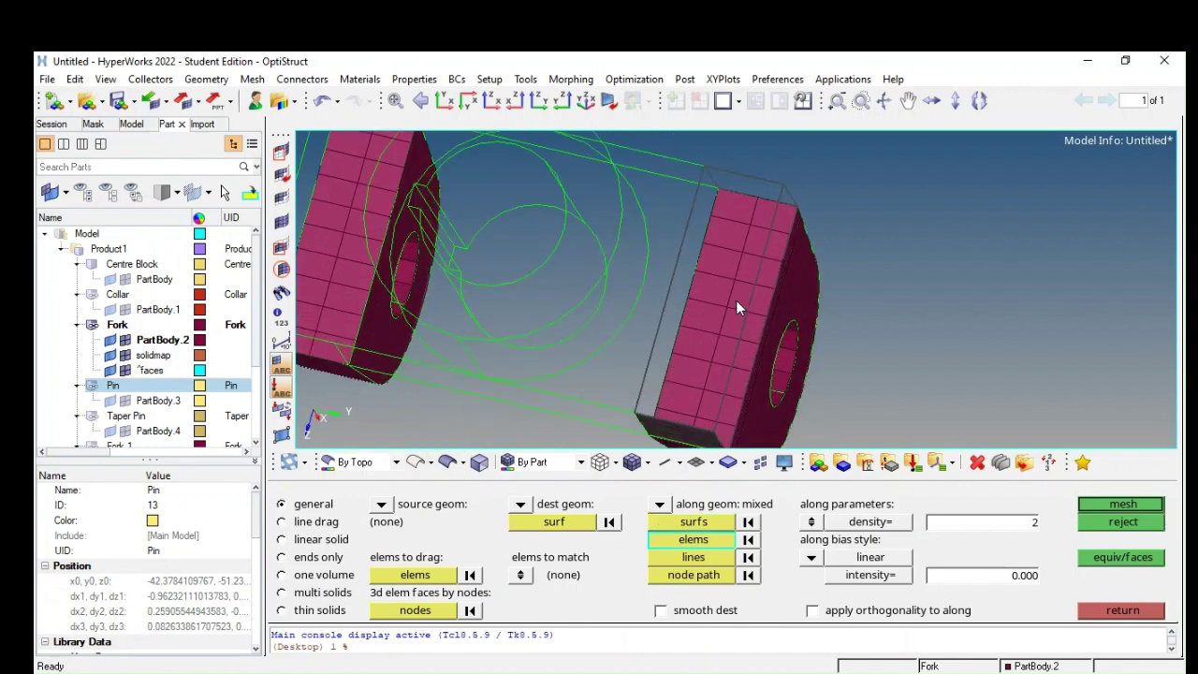
pyautogui.click(698, 540)
pyautogui.click(783, 592)
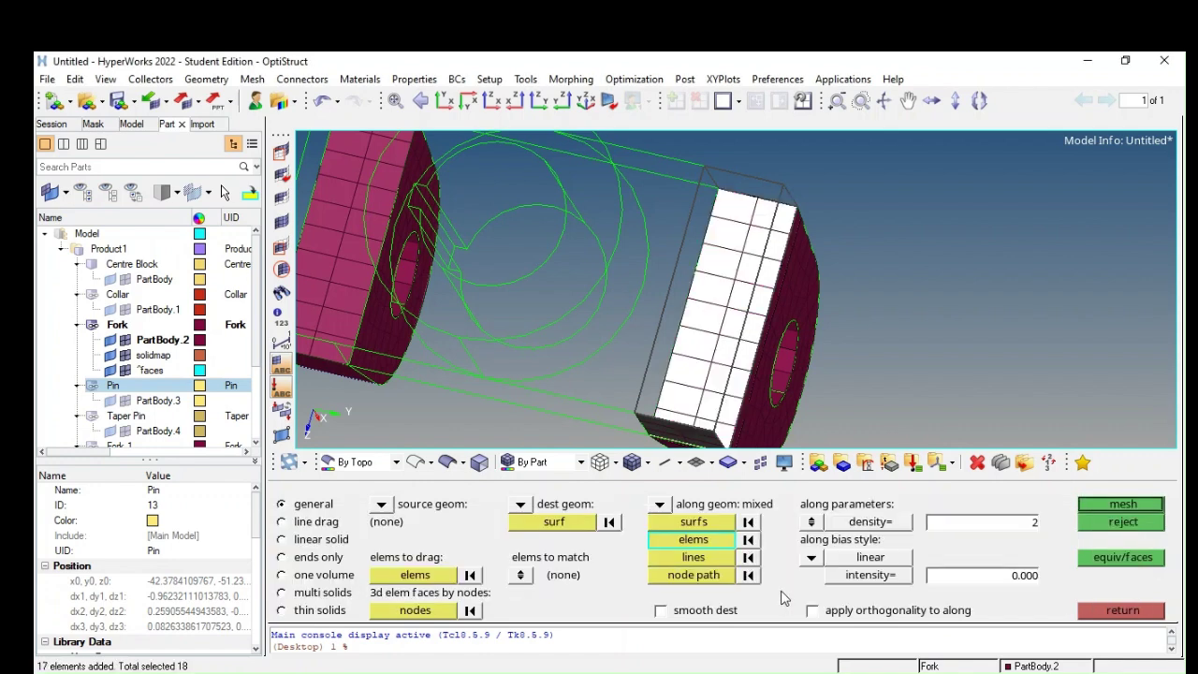
pyautogui.click(1096, 504)
# Check the new solid mesh and bring up the quick geometry editing tools
pyautogui.keyDown('ctrl'); pyautogui.moveTo(656, 280); pyautogui.dragTo(515, 316); pyautogui.keyUp('ctrl')
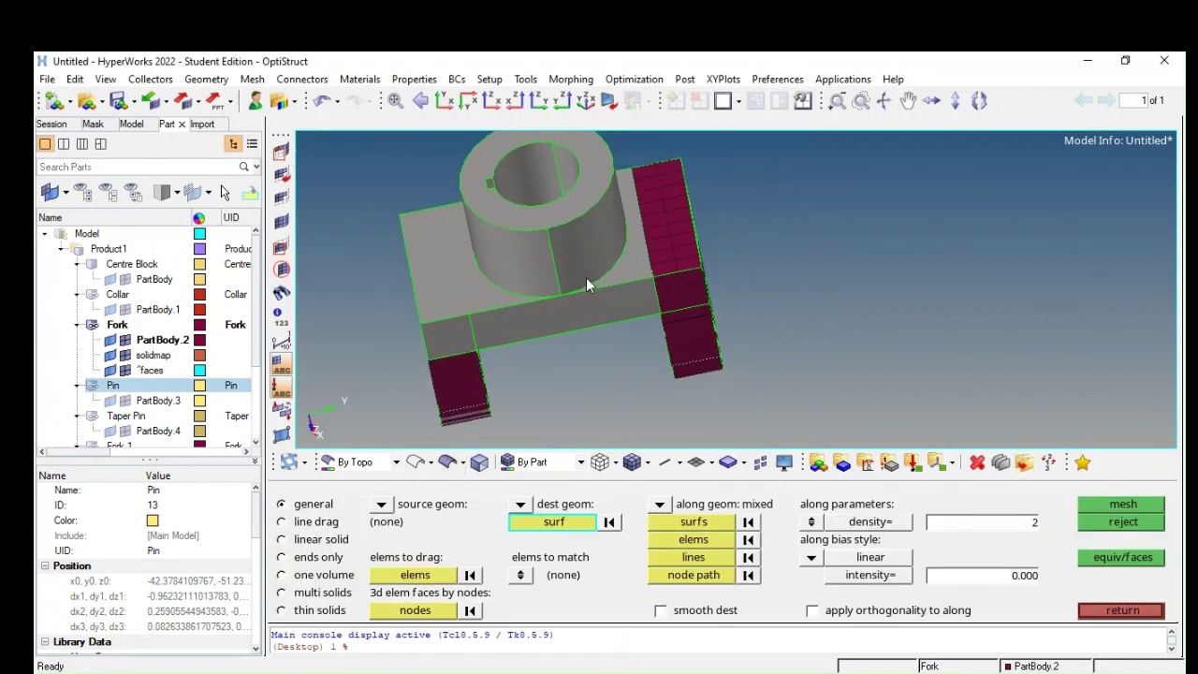
pyautogui.keyDown('ctrl'); pyautogui.moveTo(522, 311); pyautogui.dragTo(698, 297, button='right'); pyautogui.keyUp('ctrl')
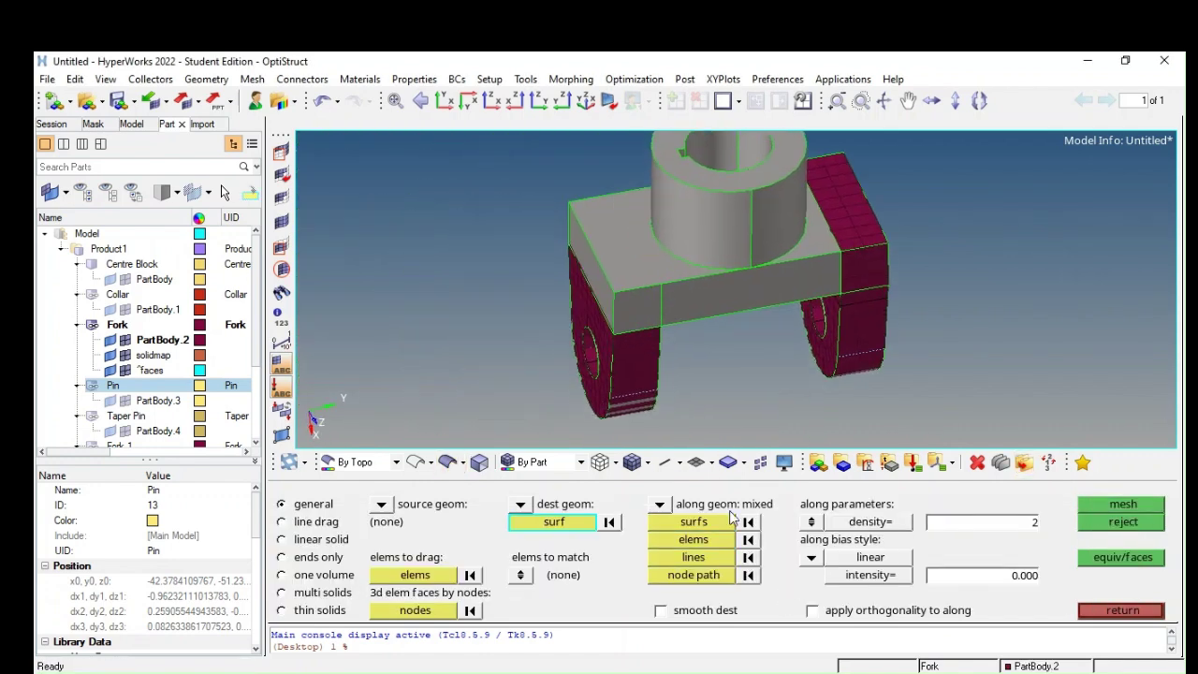
pyautogui.click(1100, 611)
pyautogui.click(1105, 504)
pyautogui.click(1009, 503)
# Split the block surface above the left fork arm from a node to a line
pyautogui.keyDown('ctrl'); pyautogui.moveTo(680, 281); pyautogui.dragTo(680, 335); pyautogui.keyUp('ctrl')
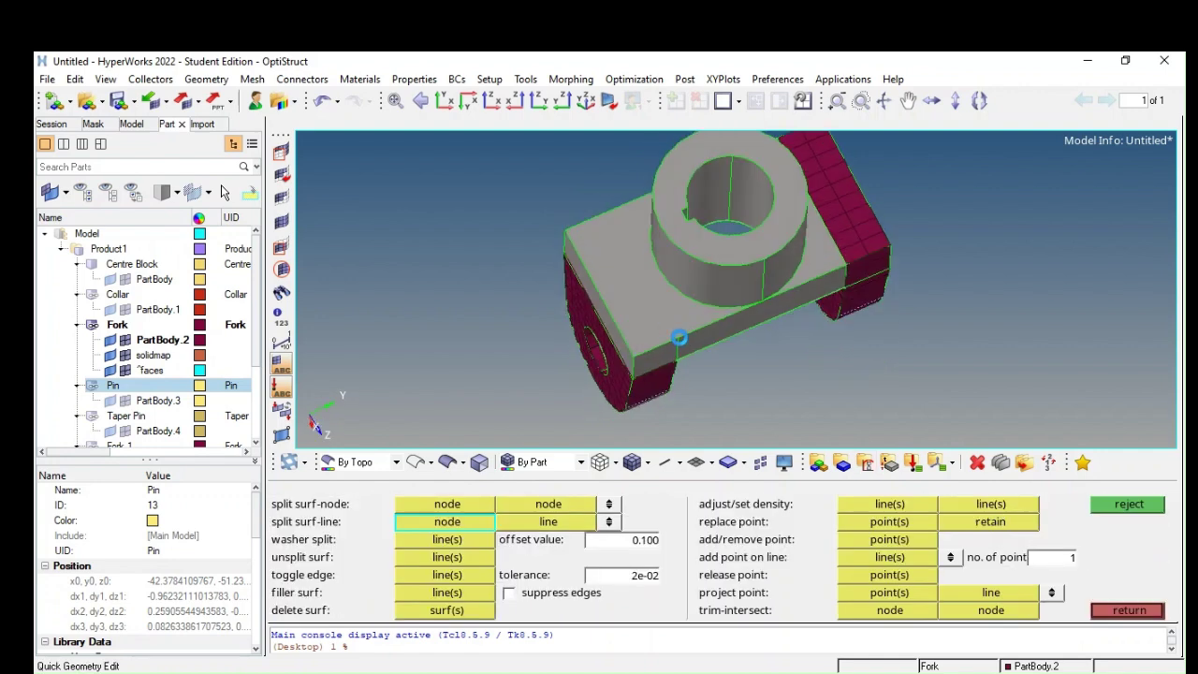
pyautogui.click(605, 214)
pyautogui.keyDown('ctrl'); pyautogui.moveTo(604, 212); pyautogui.dragTo(673, 305); pyautogui.keyUp('ctrl')
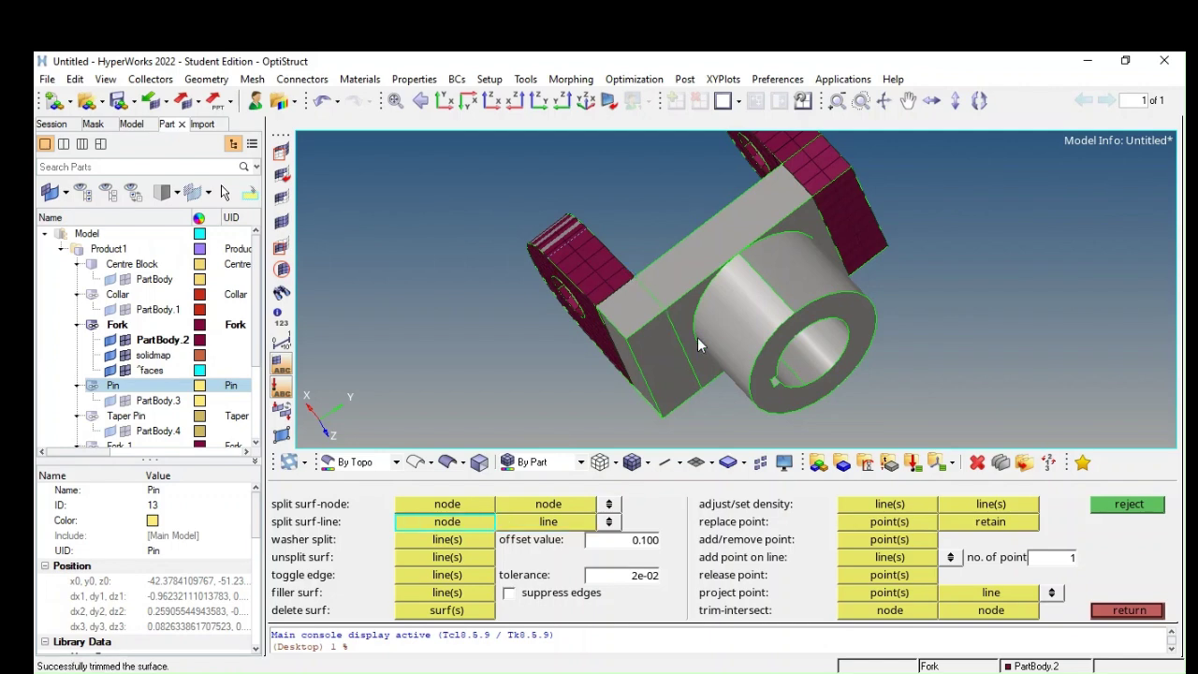
pyautogui.keyDown('ctrl'); pyautogui.moveTo(698, 346); pyautogui.dragTo(1030, 540); pyautogui.keyUp('ctrl')
# Automesh the newly split square face with quad elements
pyautogui.click(1093, 542)
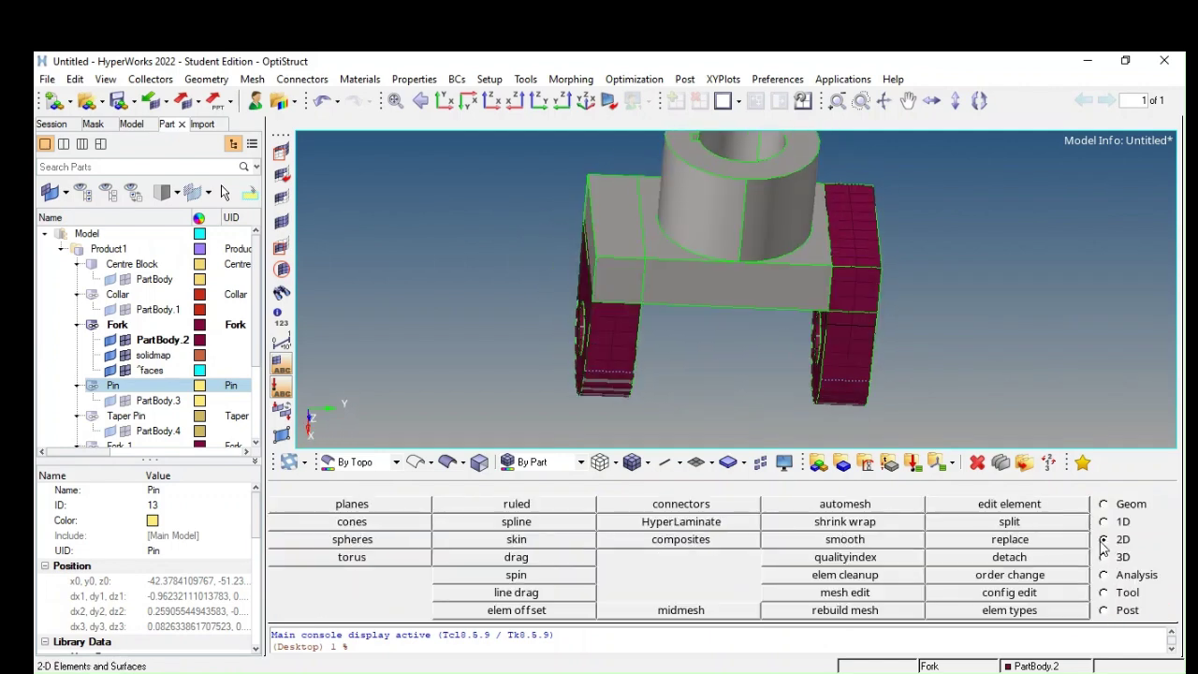
pyautogui.click(845, 503)
pyautogui.scroll(2, 622, 259)
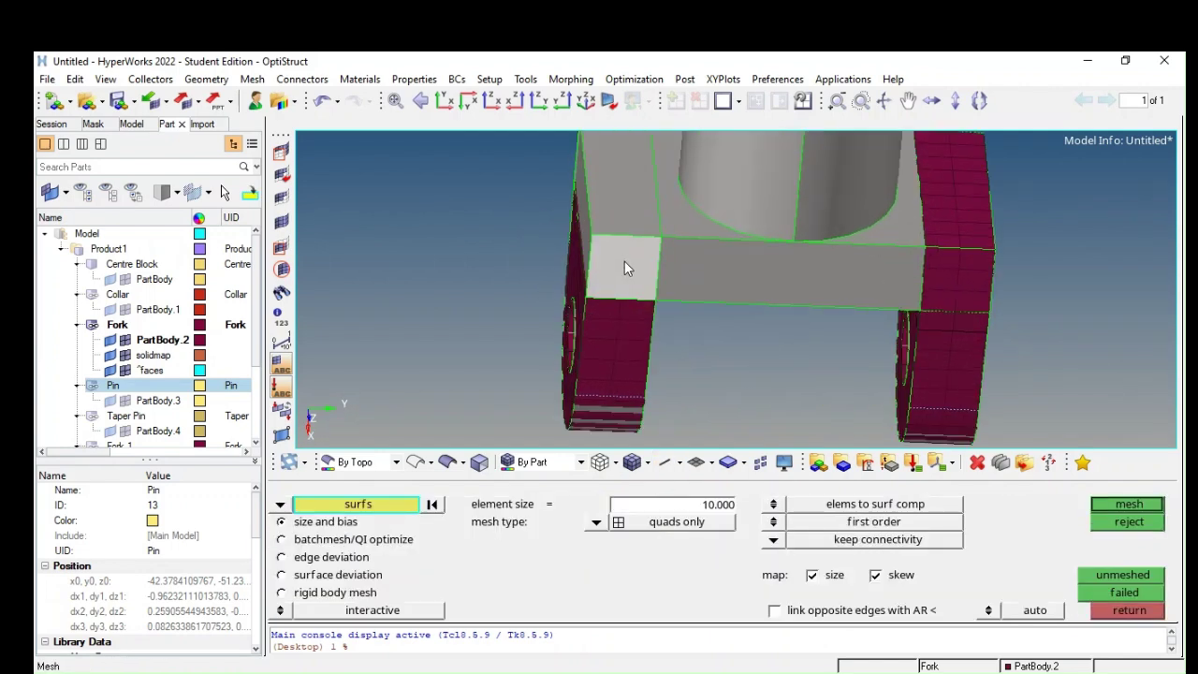
pyautogui.middleClick(627, 269)
pyautogui.click(1123, 612)
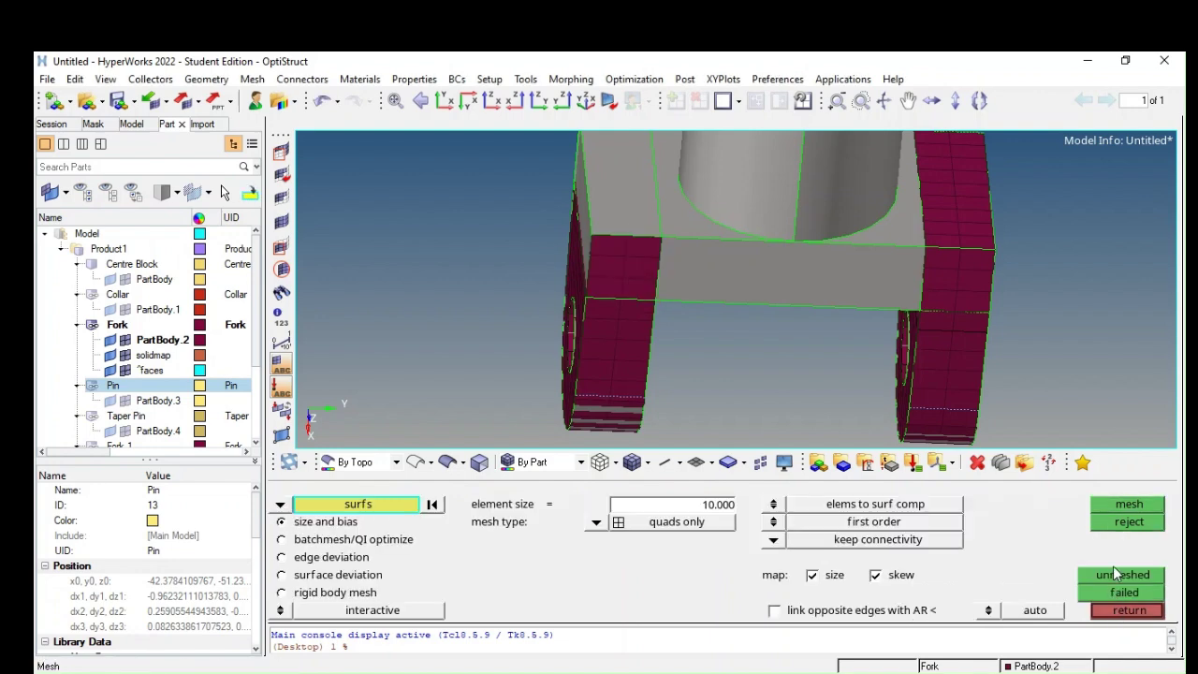
pyautogui.click(1105, 593)
pyautogui.click(829, 546)
pyautogui.moveTo(489, 394)
pyautogui.keyDown('ctrl'); pyautogui.mouseDown()
pyautogui.moveTo(490, 315)
pyautogui.moveTo(828, 347)
pyautogui.moveTo(703, 306)
pyautogui.moveTo(668, 365)
pyautogui.mouseUp(); pyautogui.keyUp('ctrl')
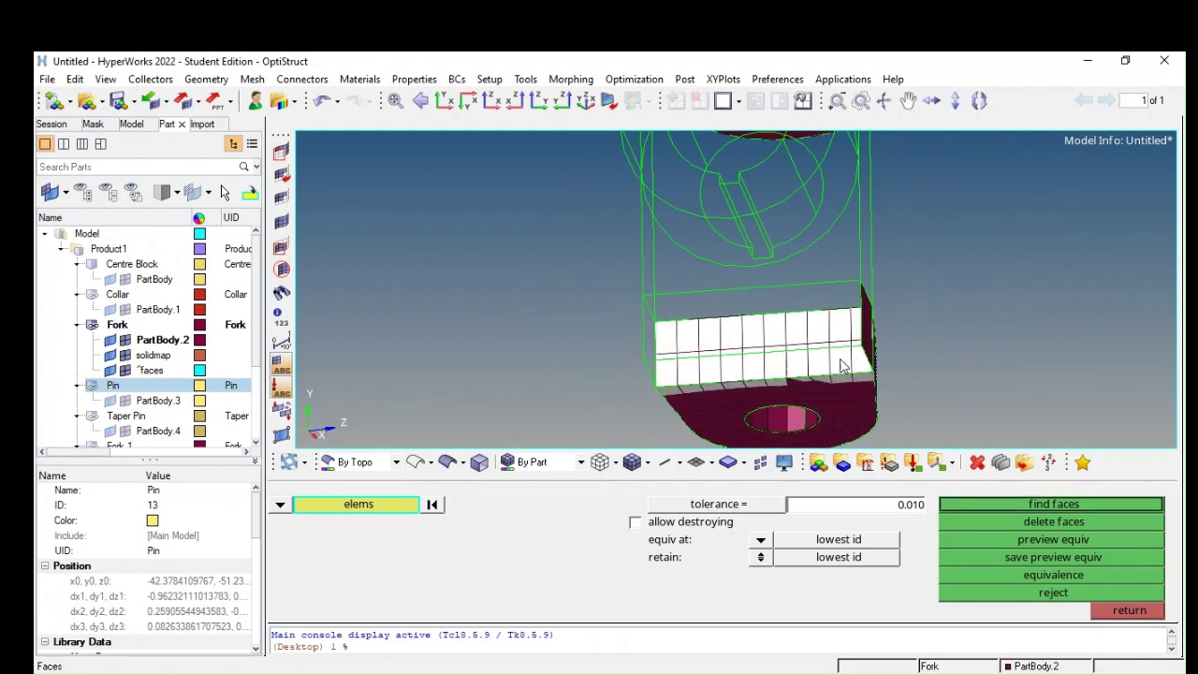
# Update the free faces and display the PartBody.2 and ^faces components of the Fork
pyautogui.click(1031, 505)
pyautogui.click(1129, 610)
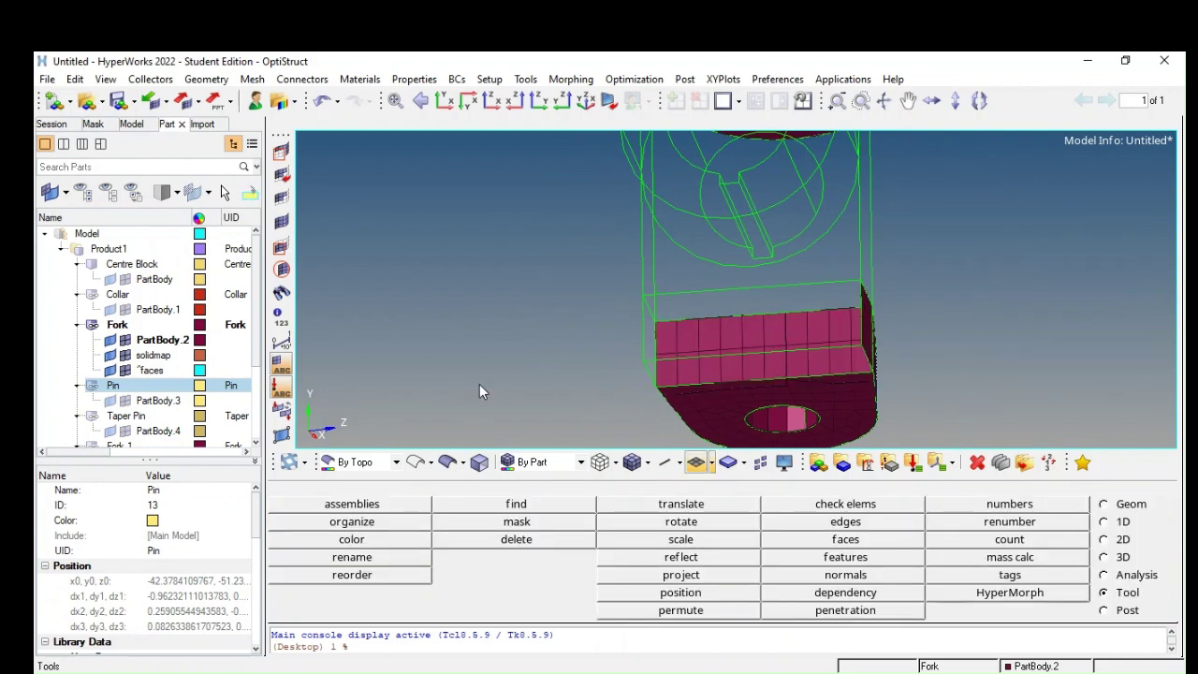
pyautogui.click(206, 326)
pyautogui.click(234, 340)
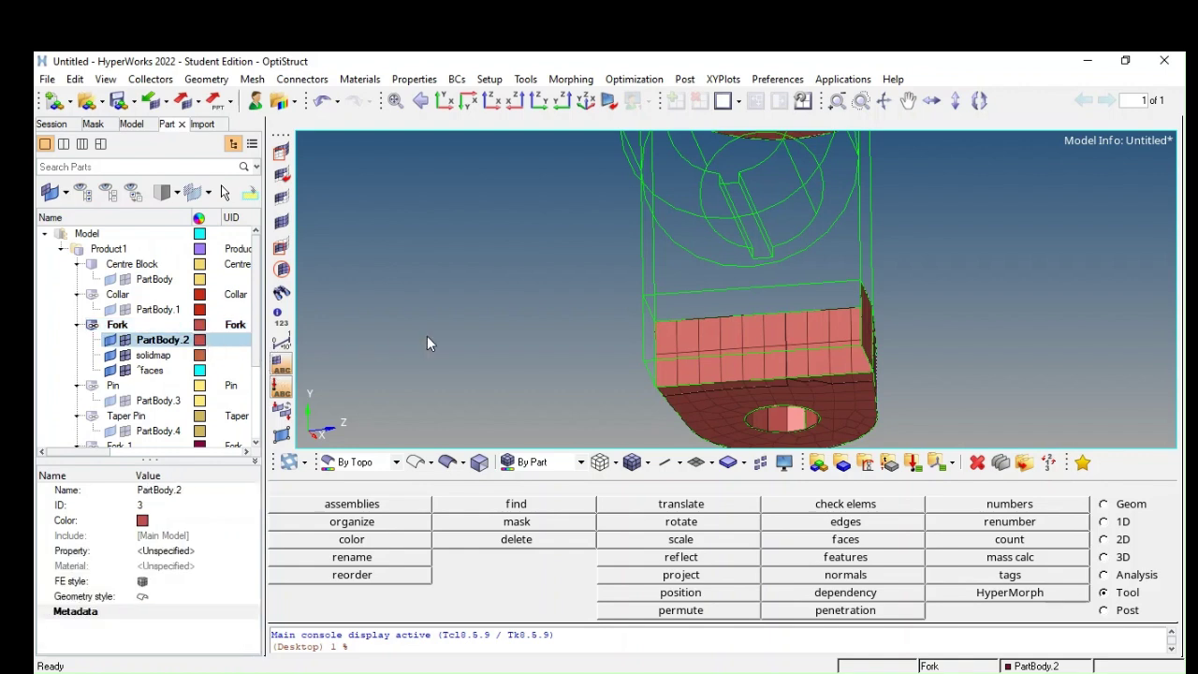
pyautogui.click(199, 372)
pyautogui.moveTo(570, 386)
pyautogui.keyDown('ctrl'); pyautogui.mouseDown()
pyautogui.moveTo(728, 287)
pyautogui.moveTo(1090, 607)
pyautogui.mouseUp(); pyautogui.keyUp('ctrl')
pyautogui.click(1105, 557)
# Set the lug-face elements as solid map source and the block's top face as destination
pyautogui.click(397, 505)
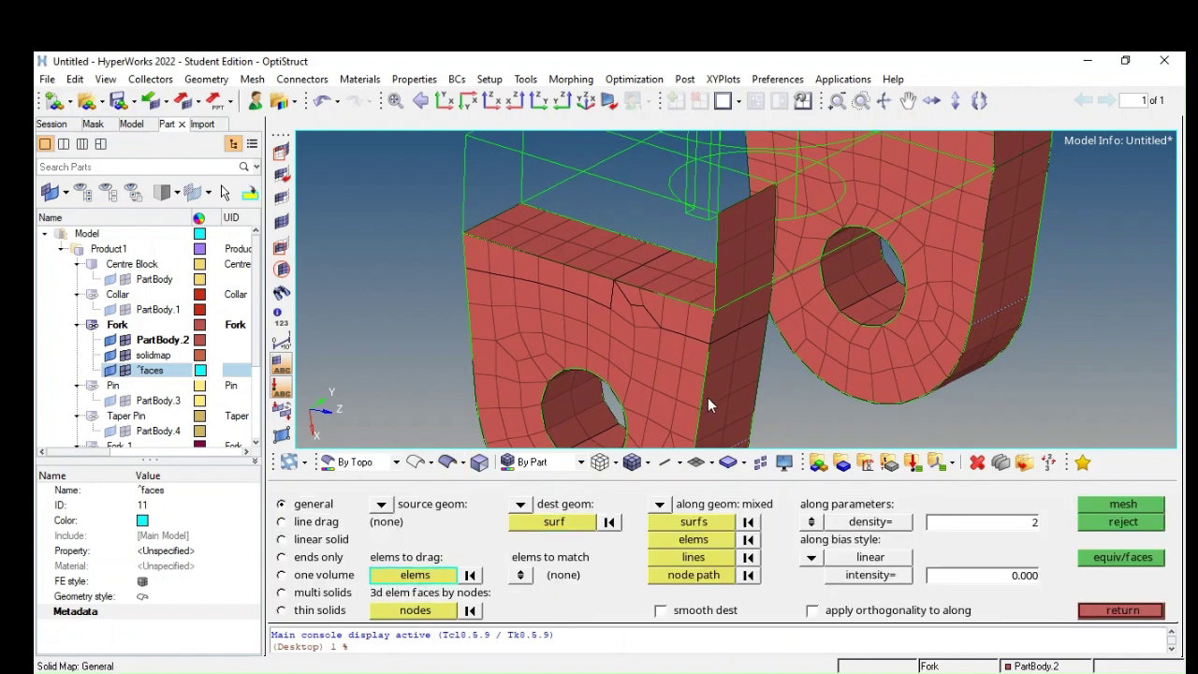
pyautogui.click(415, 575)
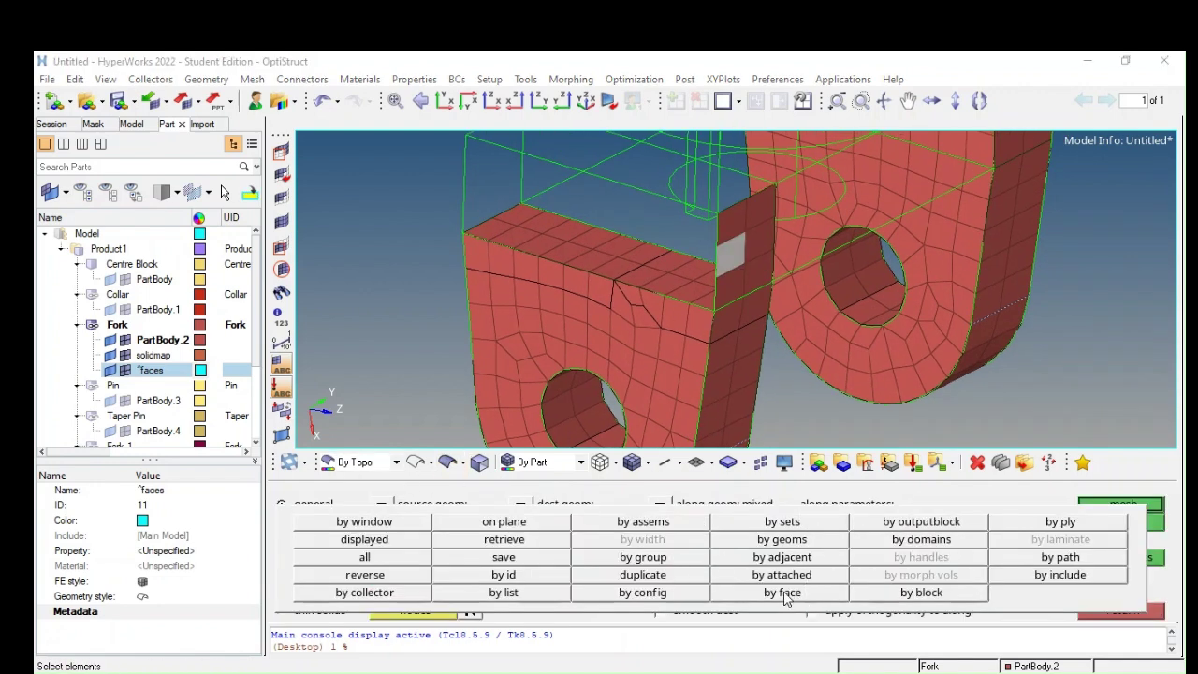
pyautogui.click(430, 581)
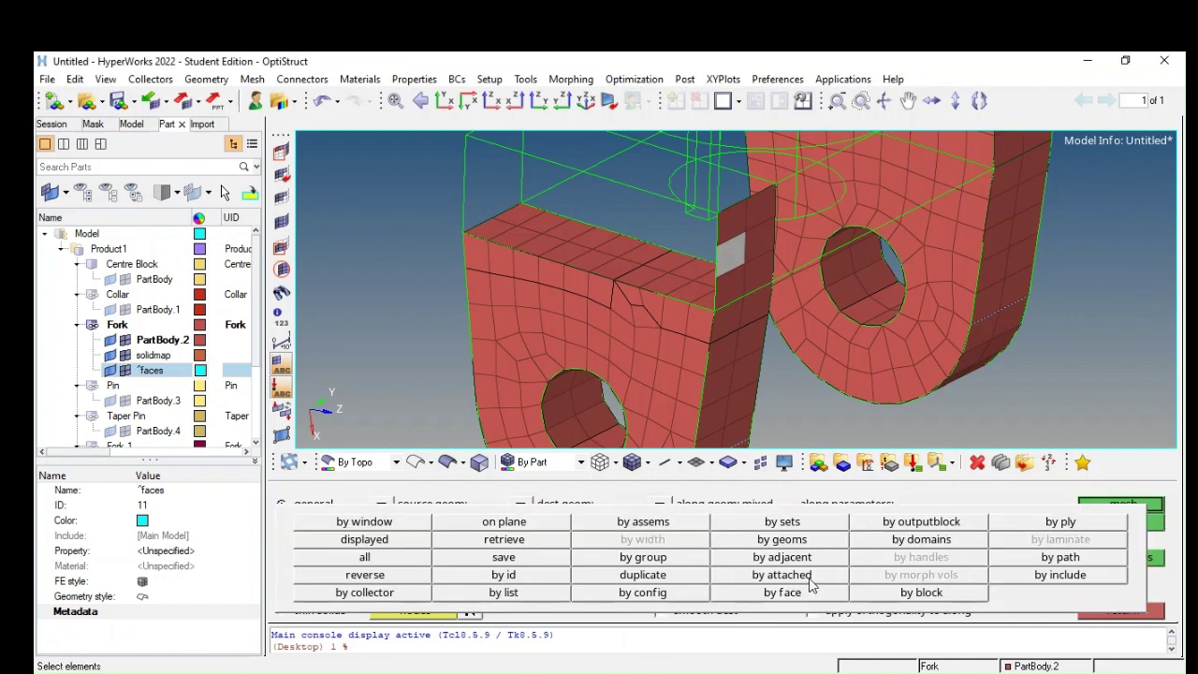
pyautogui.click(806, 593)
pyautogui.click(555, 522)
pyautogui.keyDown('ctrl'); pyautogui.moveTo(711, 309); pyautogui.dragTo(844, 332); pyautogui.keyUp('ctrl')
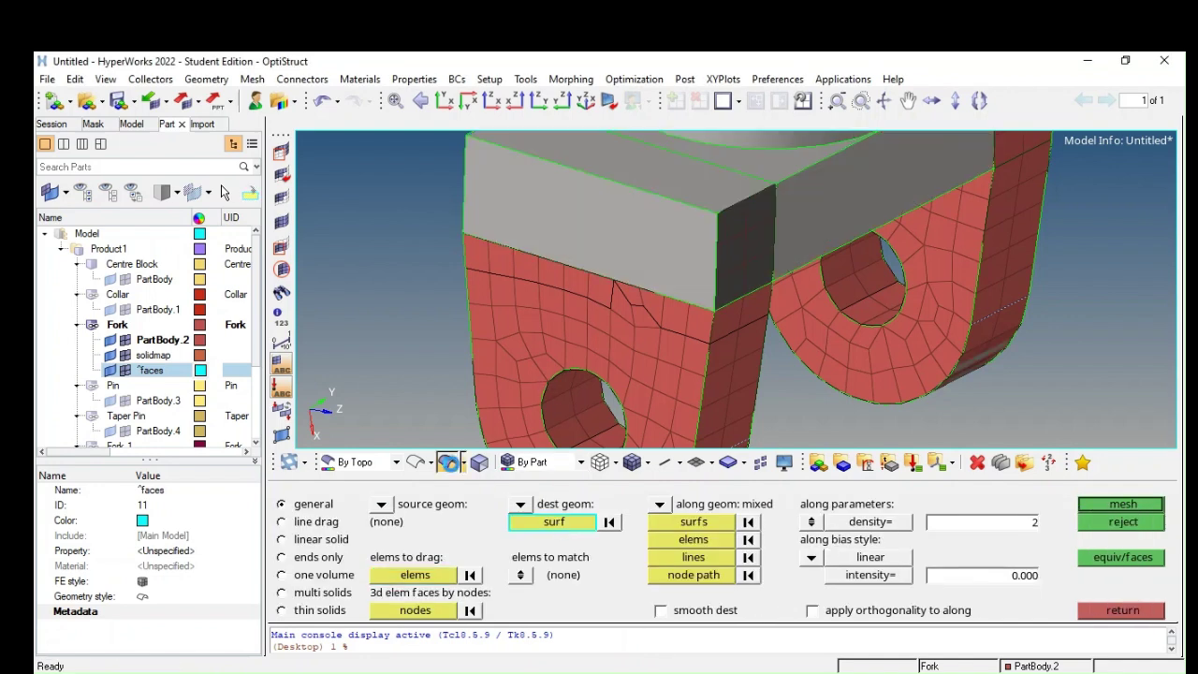
pyautogui.click(667, 526)
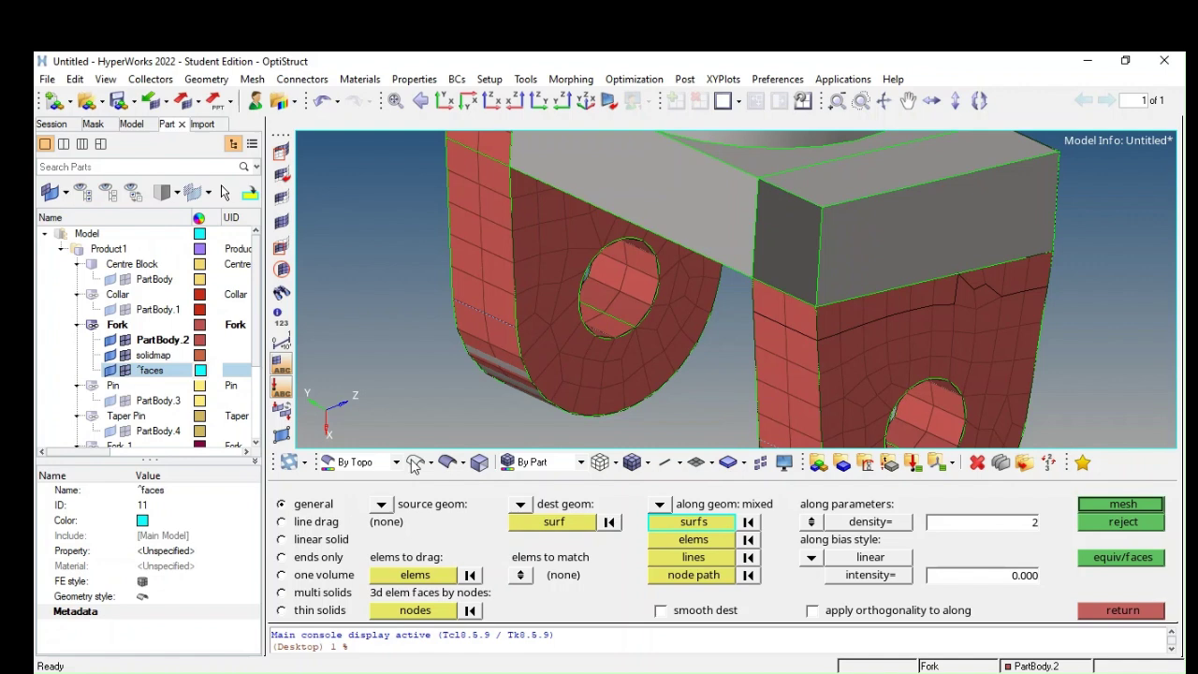
# Sweep along the block side surfaces and face elements, generating 60 hexa elements
pyautogui.click(854, 189)
pyautogui.click(419, 463)
pyautogui.keyDown('ctrl'); pyautogui.moveTo(884, 241); pyautogui.dragTo(909, 309); pyautogui.keyUp('ctrl')
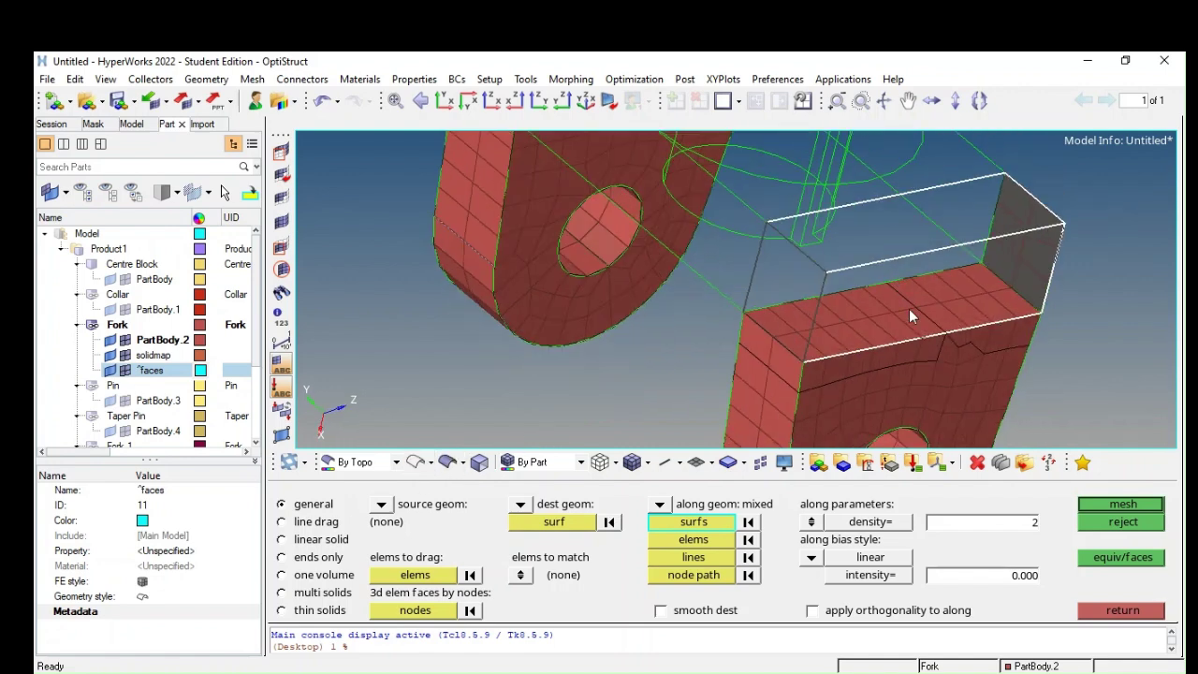
pyautogui.middleClick(913, 323)
pyautogui.click(936, 329)
pyautogui.click(698, 543)
pyautogui.click(772, 592)
pyautogui.click(1121, 505)
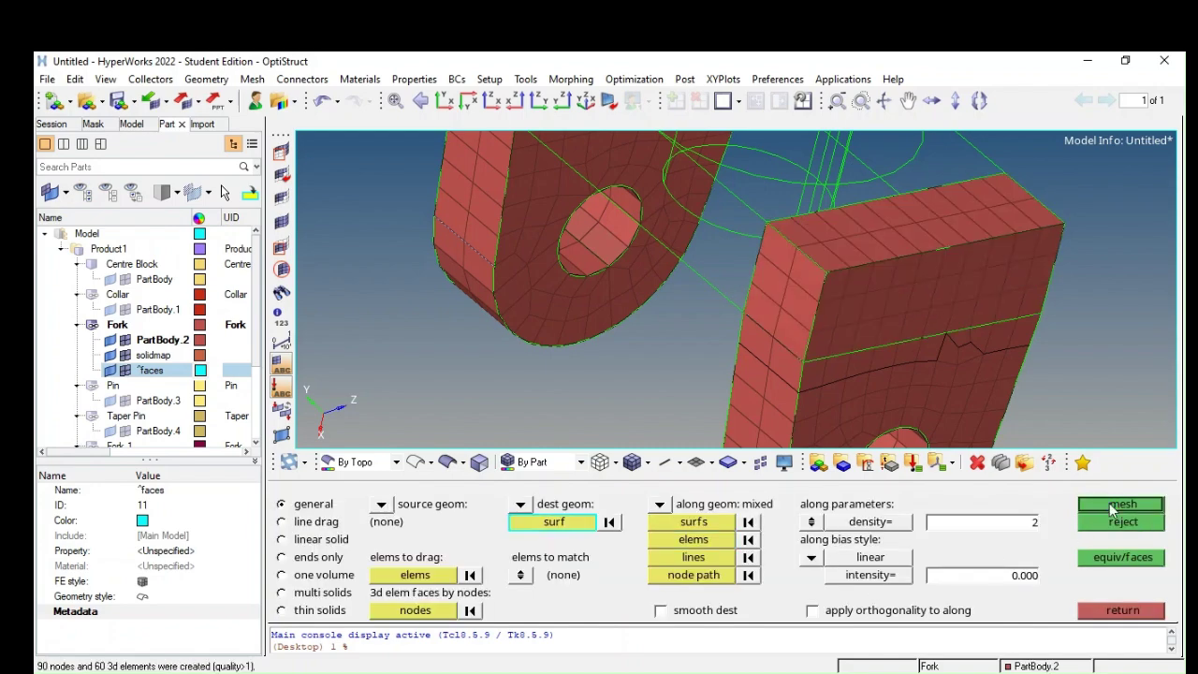
pyautogui.click(1114, 612)
pyautogui.moveTo(943, 373)
pyautogui.keyDown('ctrl'); pyautogui.mouseDown()
pyautogui.moveTo(863, 330)
pyautogui.moveTo(960, 313)
pyautogui.moveTo(830, 302)
pyautogui.mouseUp(); pyautogui.keyUp('ctrl')
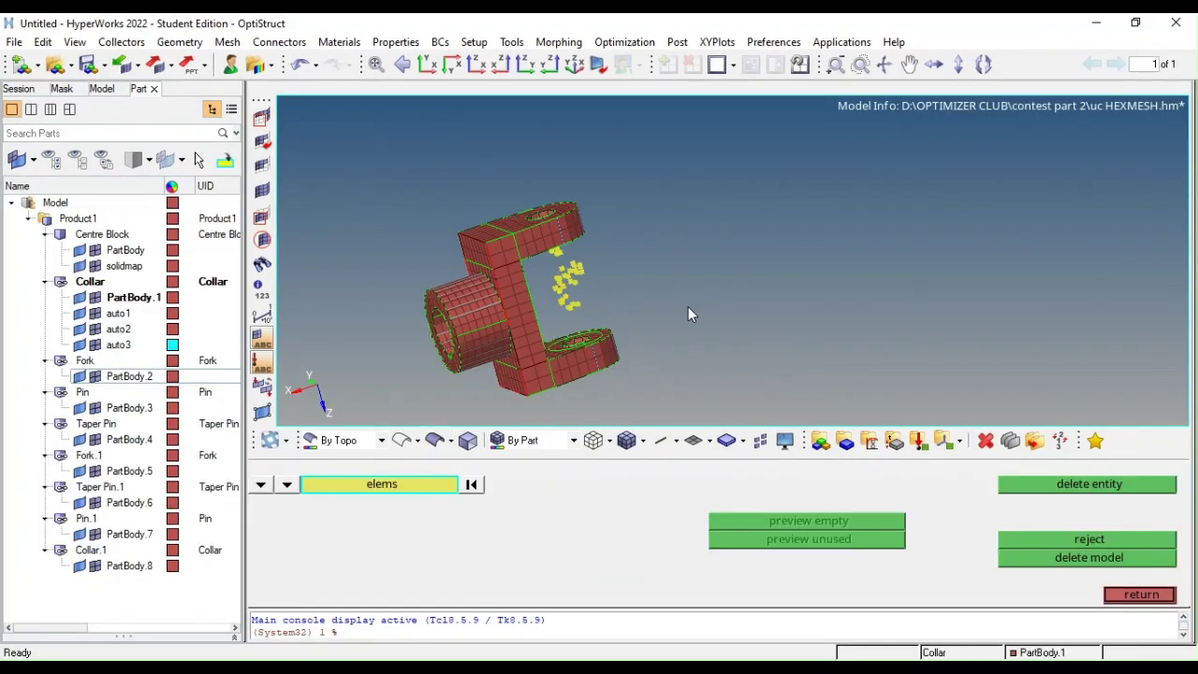
# Delete the 1156 leftover collar and cylinder elements and view the whole hexa-meshed joint
pyautogui.scroll(3, 562, 316)
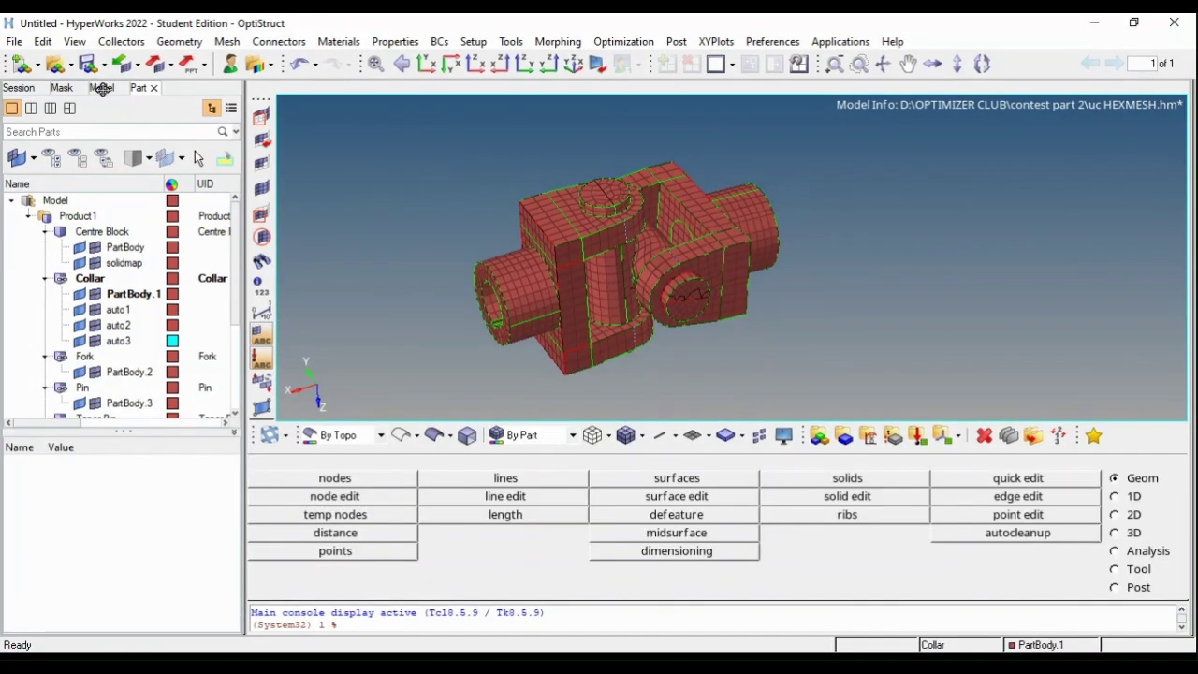
pyautogui.click(102, 88)
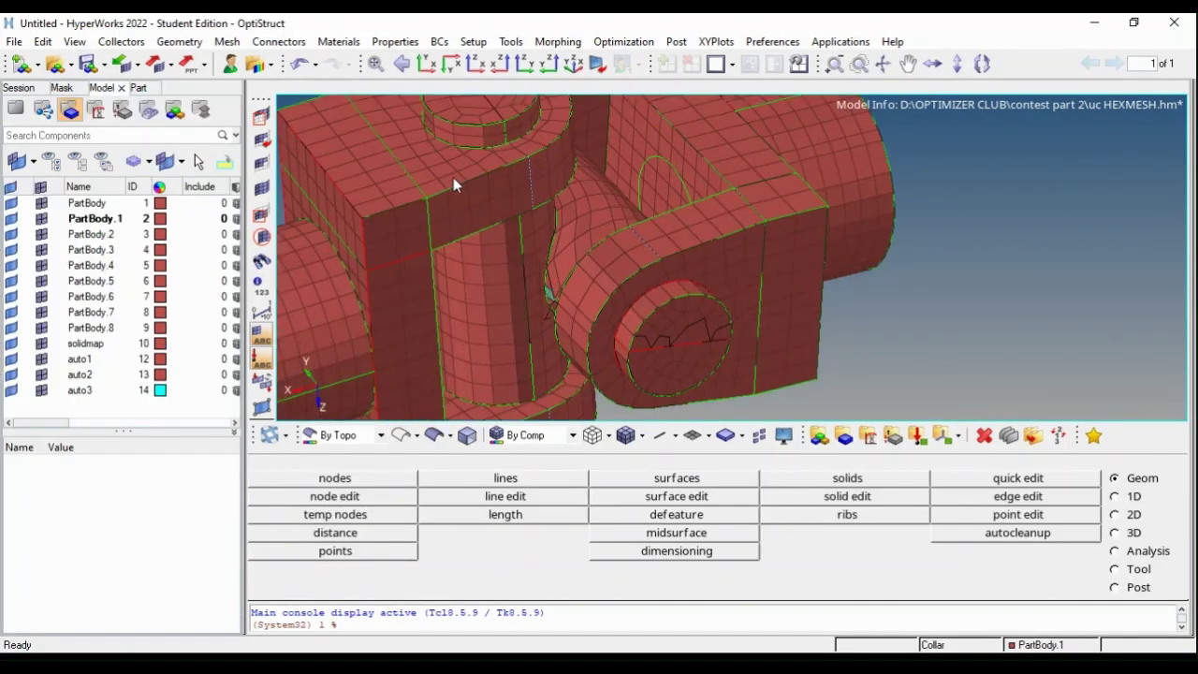
pyautogui.moveTo(711, 300)
pyautogui.keyDown('ctrl'); pyautogui.mouseDown()
pyautogui.moveTo(754, 274)
pyautogui.moveTo(671, 221)
pyautogui.moveTo(741, 344)
pyautogui.moveTo(629, 322)
pyautogui.moveTo(843, 265)
pyautogui.moveTo(686, 300)
pyautogui.moveTo(607, 255)
pyautogui.moveTo(815, 309)
pyautogui.moveTo(932, 206)
pyautogui.moveTo(974, 390)
pyautogui.mouseUp(); pyautogui.keyUp('ctrl')
pyautogui.click(983, 437)
pyautogui.click(1048, 475)
pyautogui.scroll(3, 930, 279)
pyautogui.click(1139, 587)
pyautogui.scroll(-3, 685, 287)
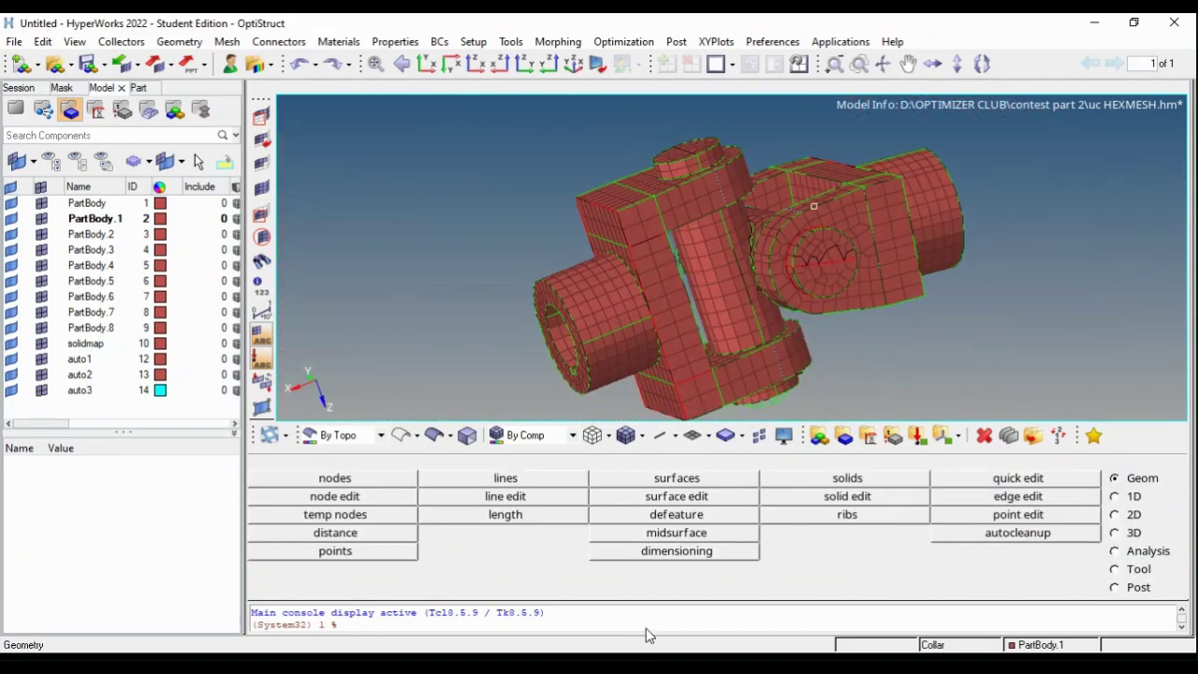